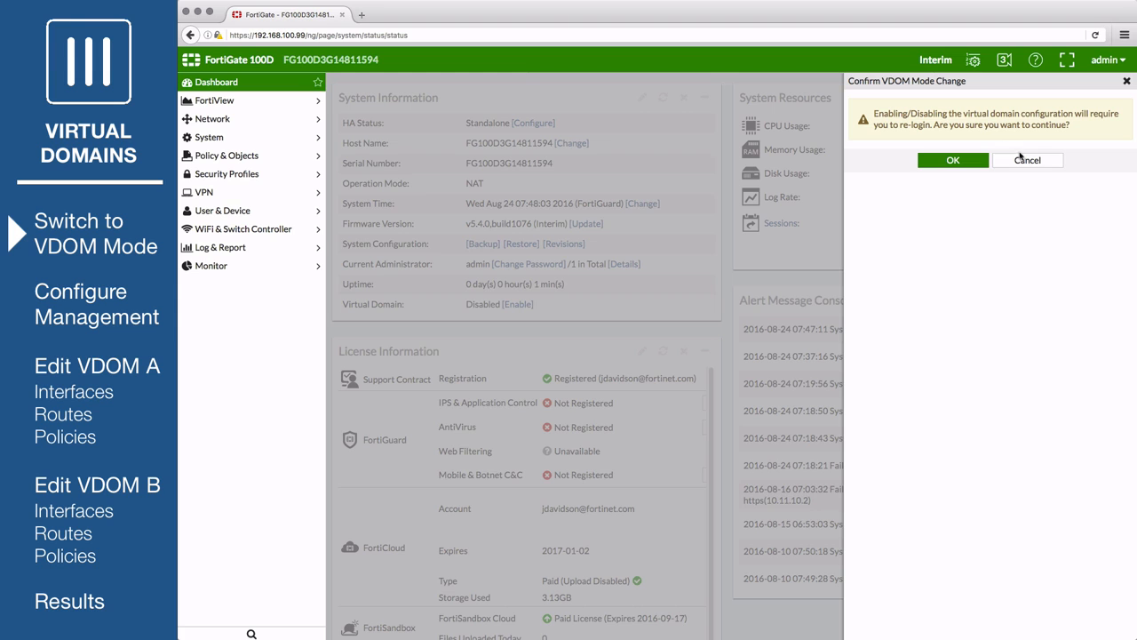
- Dismiss the VDOM prompt and run 'config system global', 'set vdom-admin enable', 'end' in the CLI, confirming with y
left_click(1023, 160)
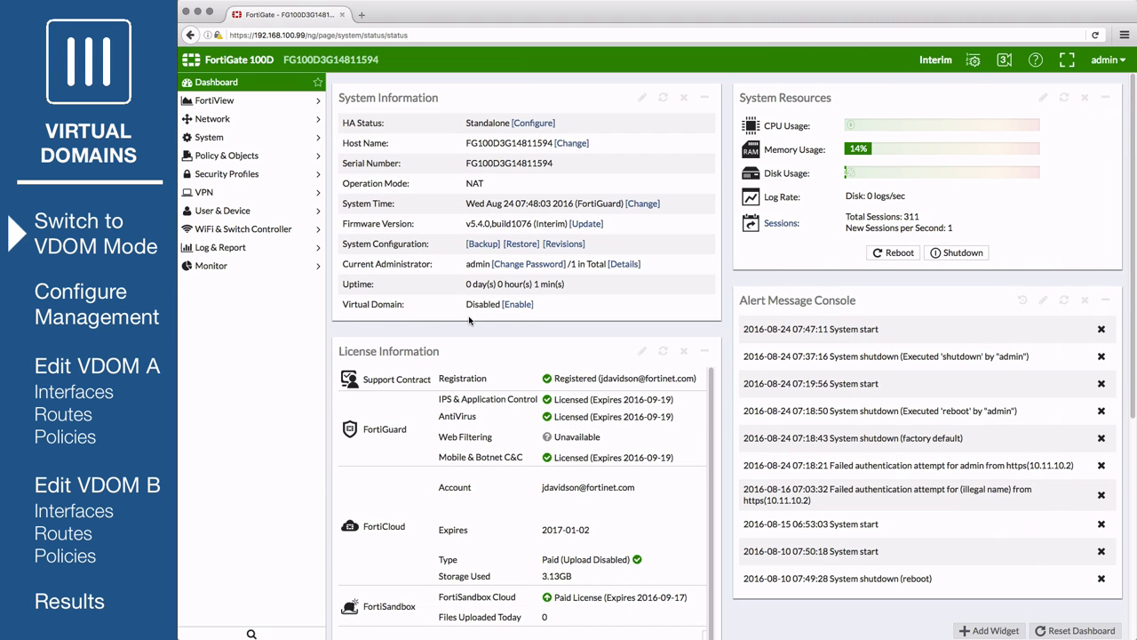
scroll(469, 320, "down", 5)
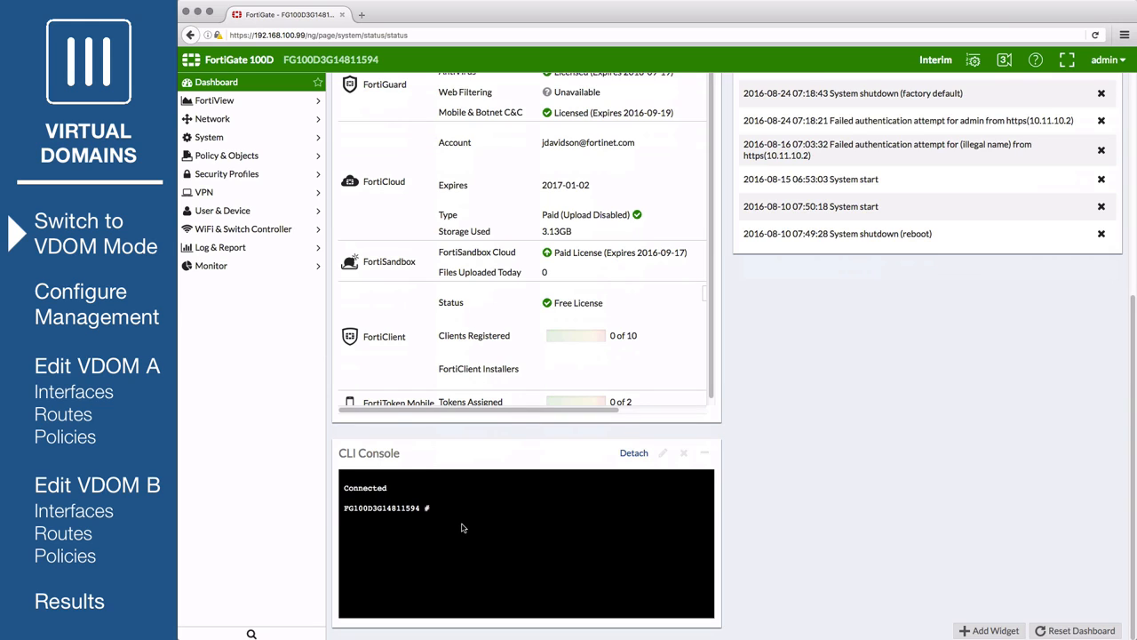
type("config system global")
key("Return")
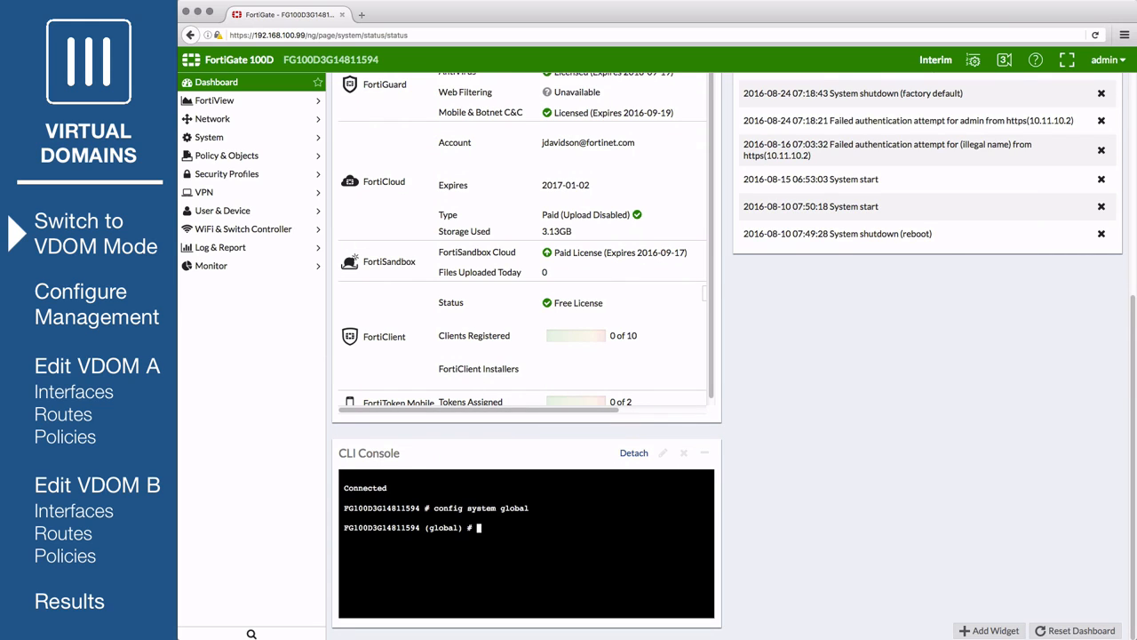
type("set vdom-admin enable")
key("Return")
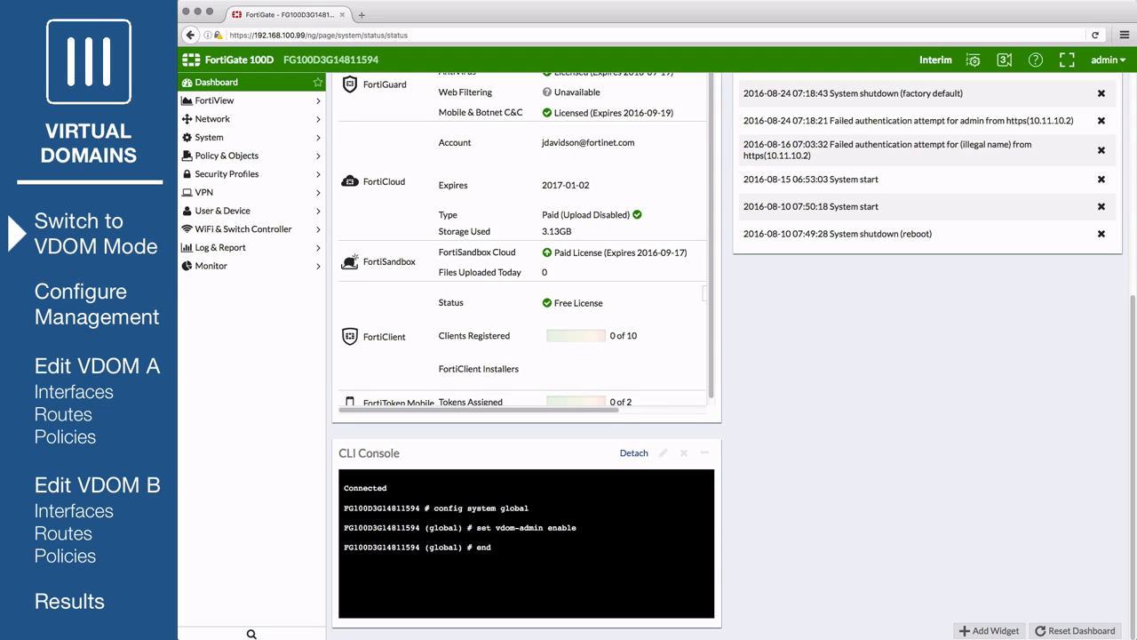
key("Return")
type("y")
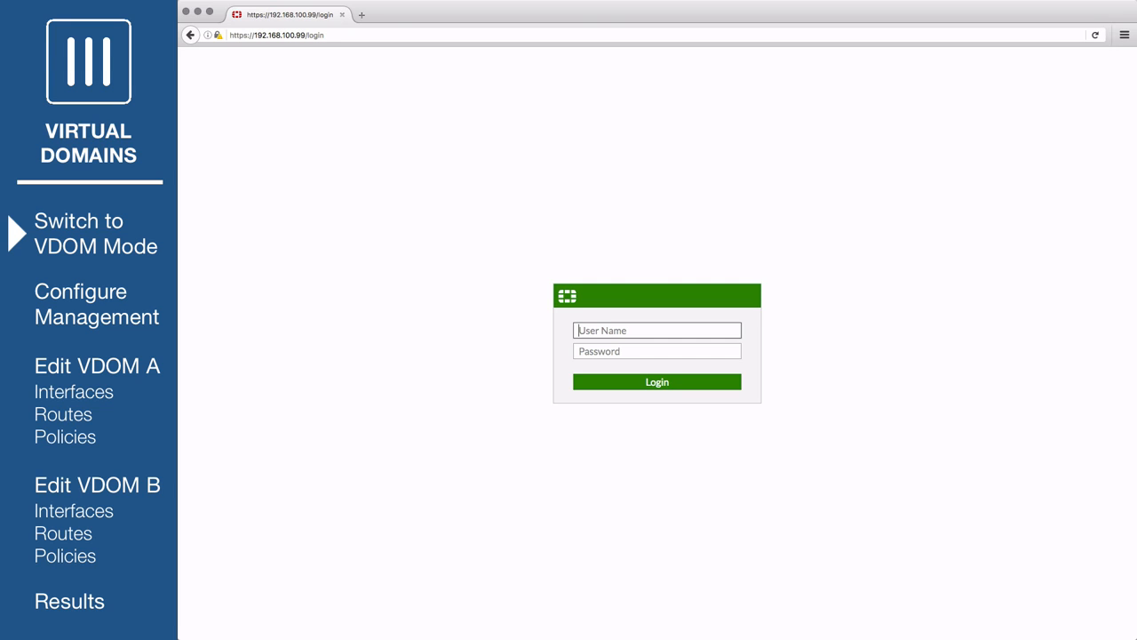
- Log back in as admin, check the VDOM switcher, and go to System > VDOM
type("admin")
key("Return")
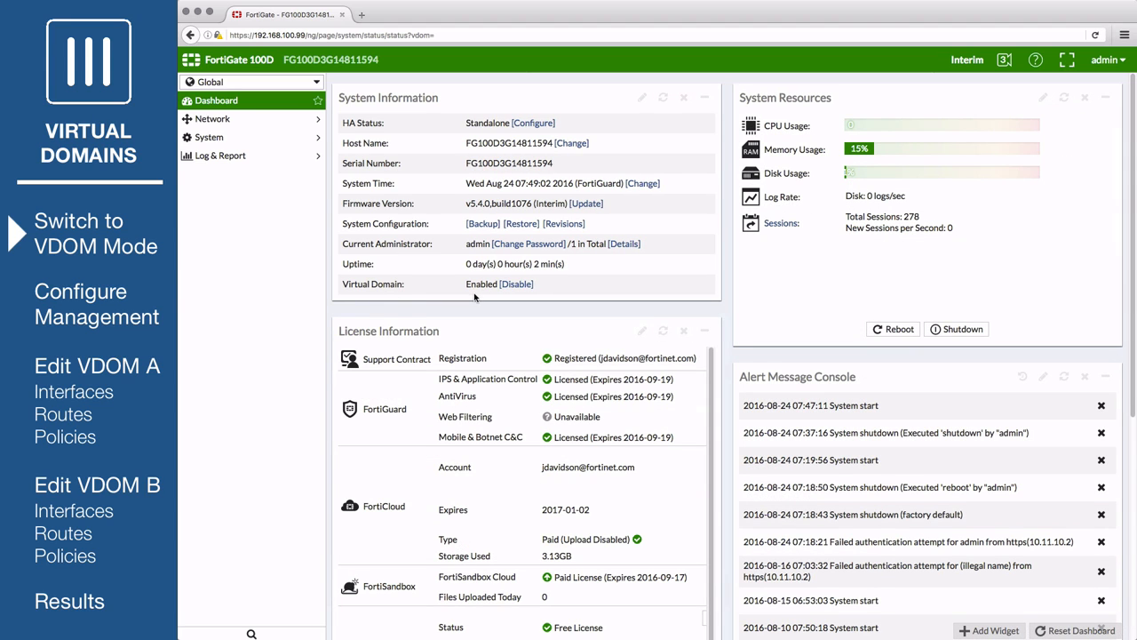
left_click(302, 82)
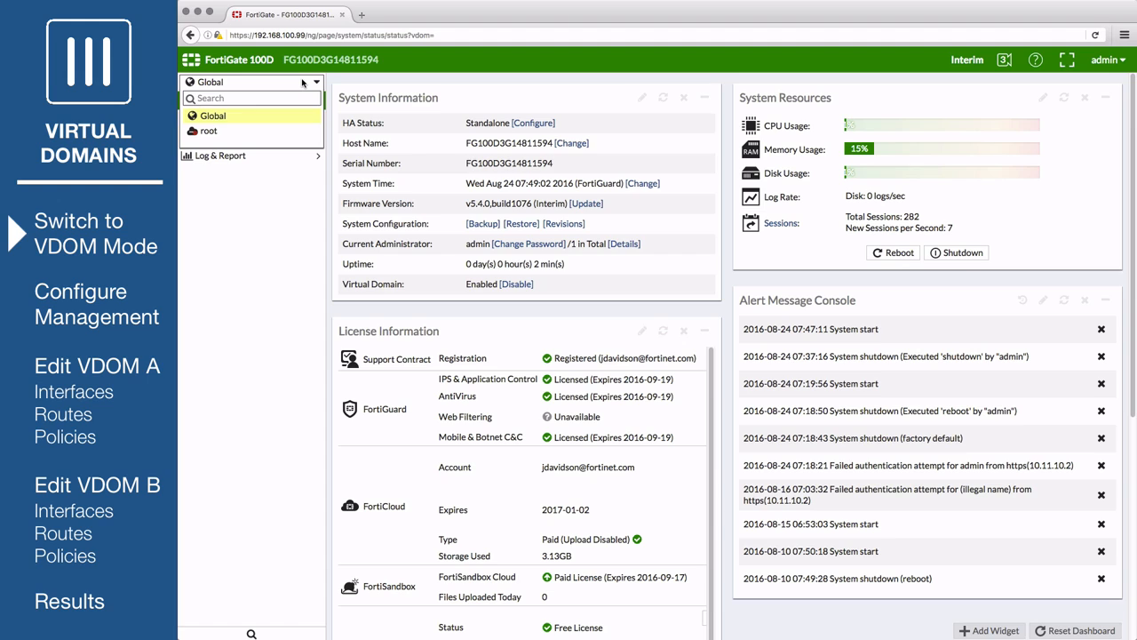
left_click(302, 82)
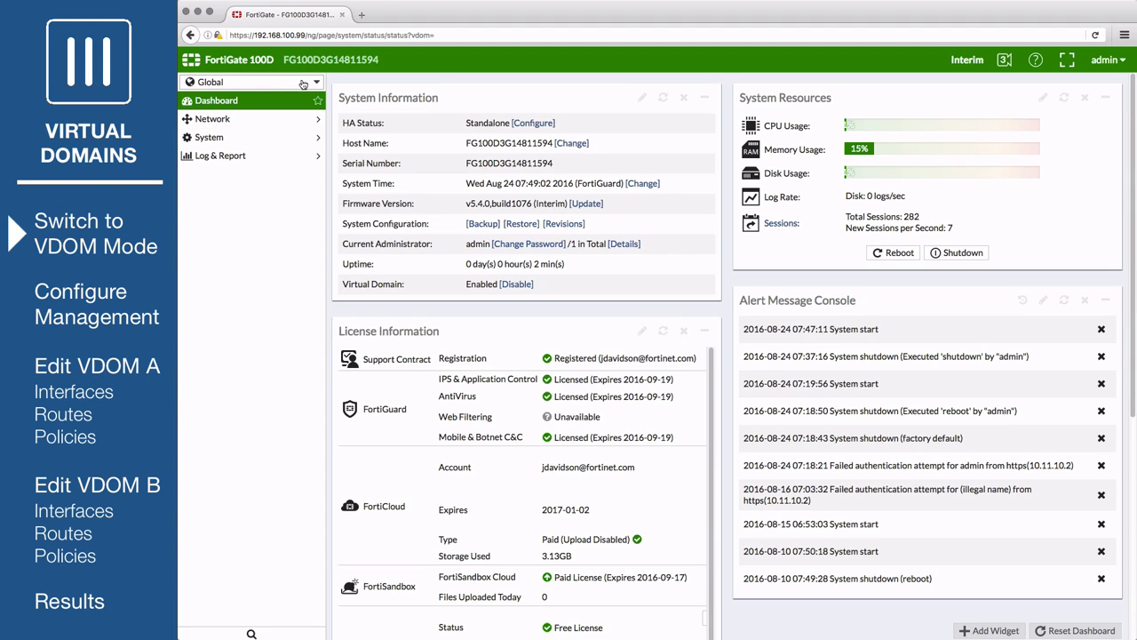
left_click(213, 137)
left_click(230, 160)
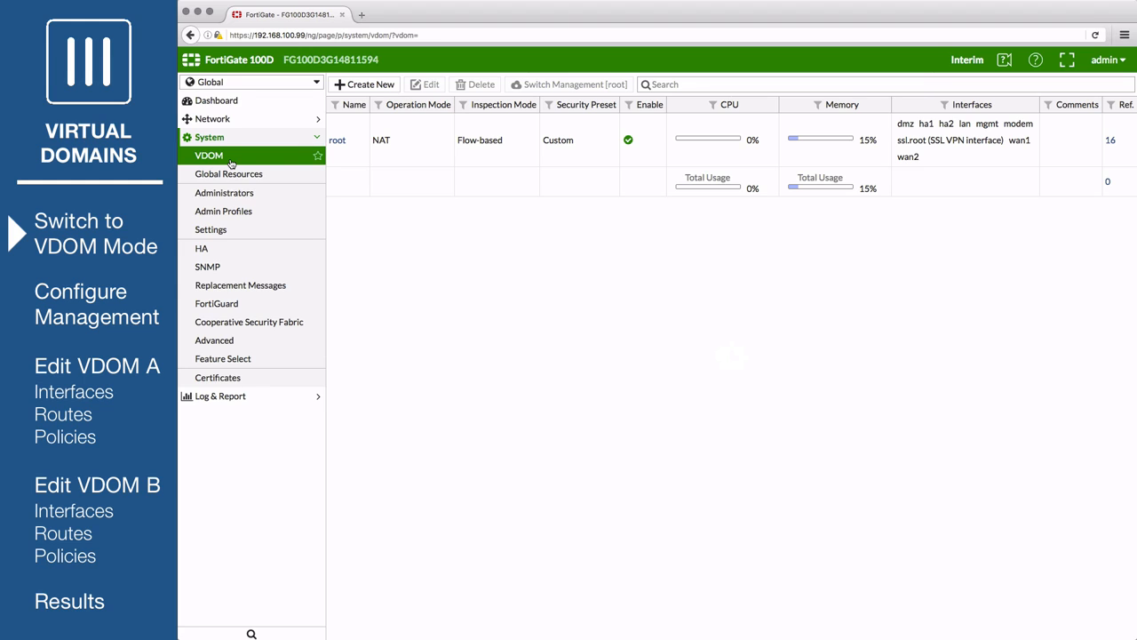
- Create virtual domain VDOM-A with Proxy inspection mode
left_click(382, 86)
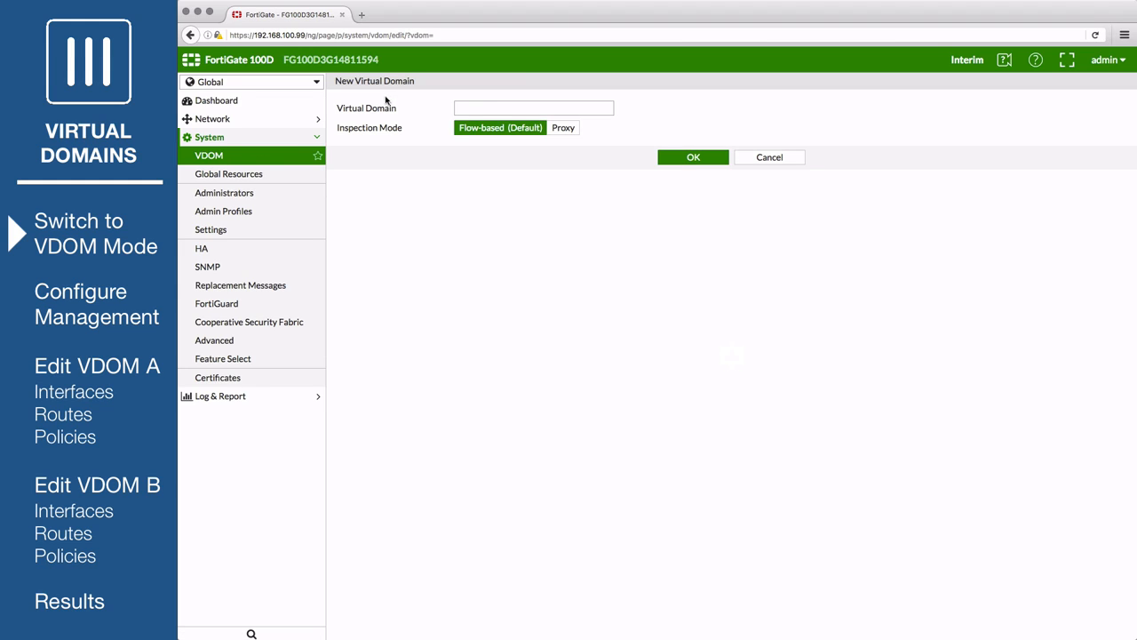
left_click(497, 108)
type("VDOM-A")
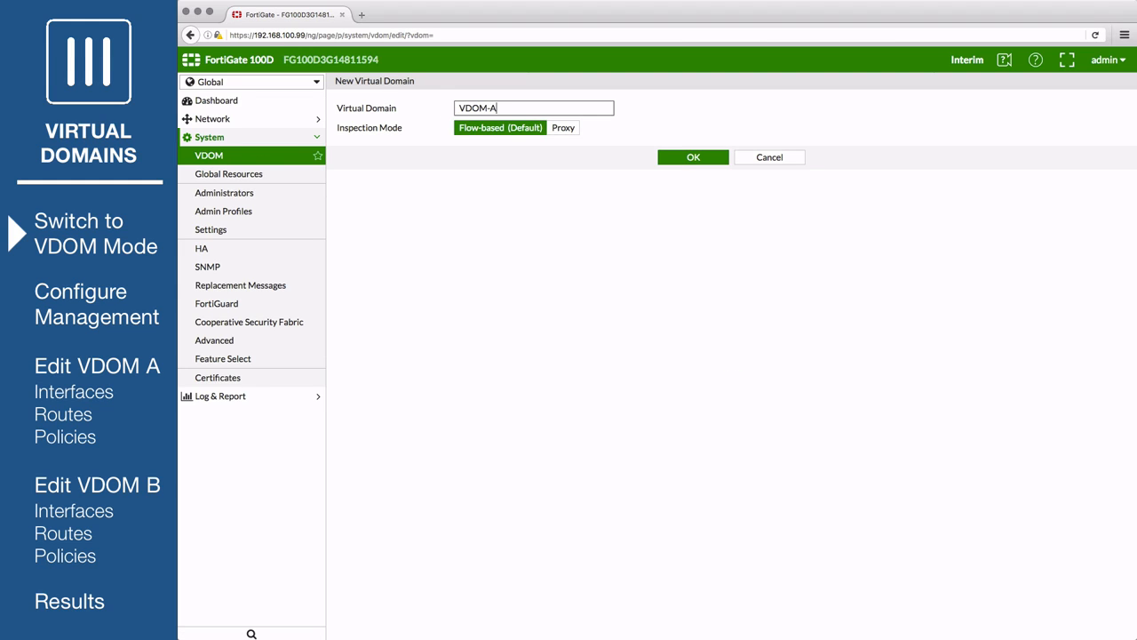
left_click(572, 130)
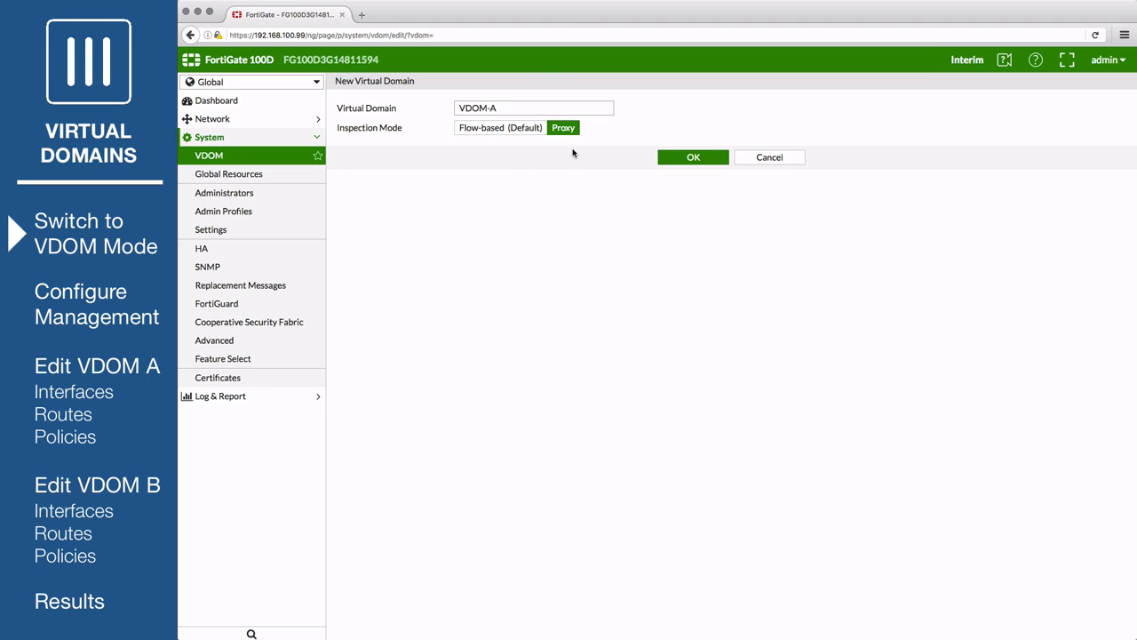
left_click(674, 159)
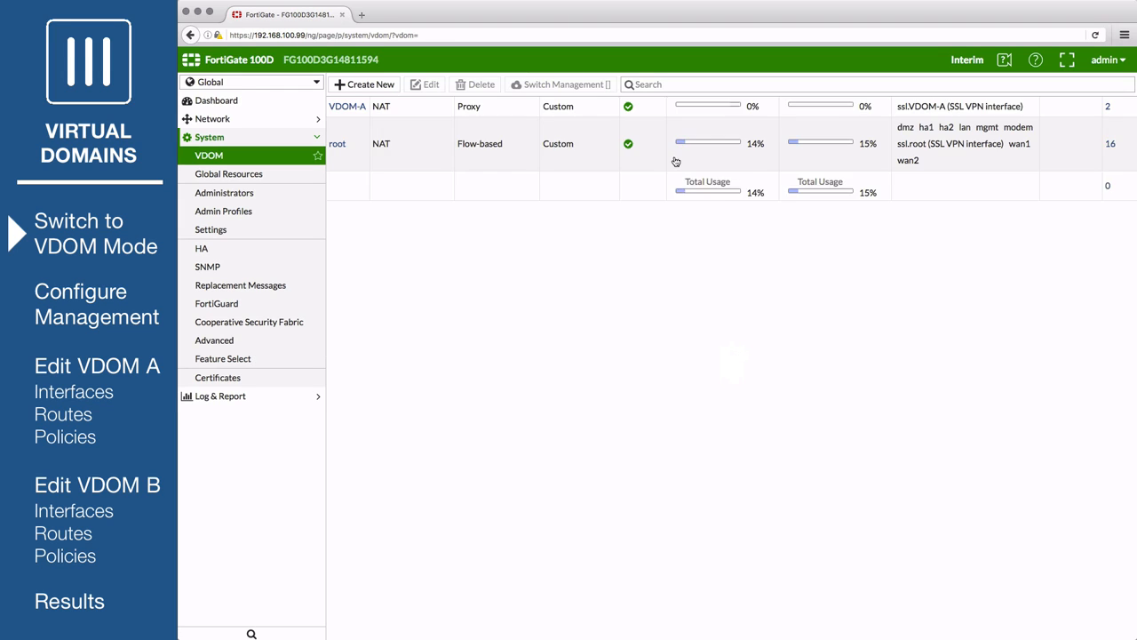
- Create virtual domain VDOM-B with Flow-based inspection mode
left_click(373, 89)
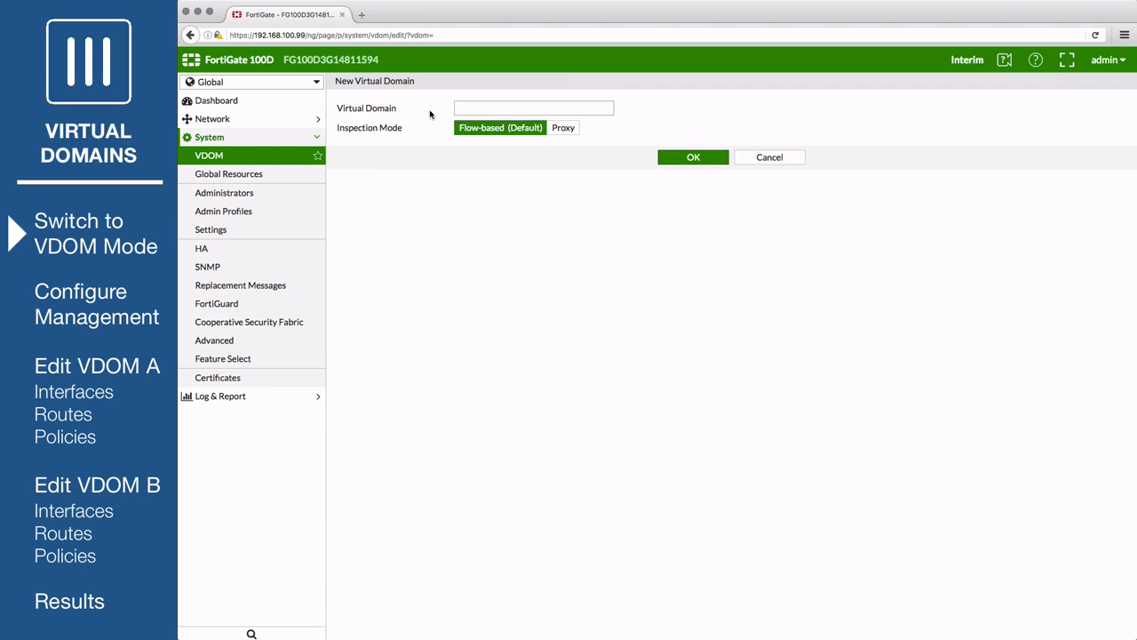
left_click(485, 109)
type("VDOM-B")
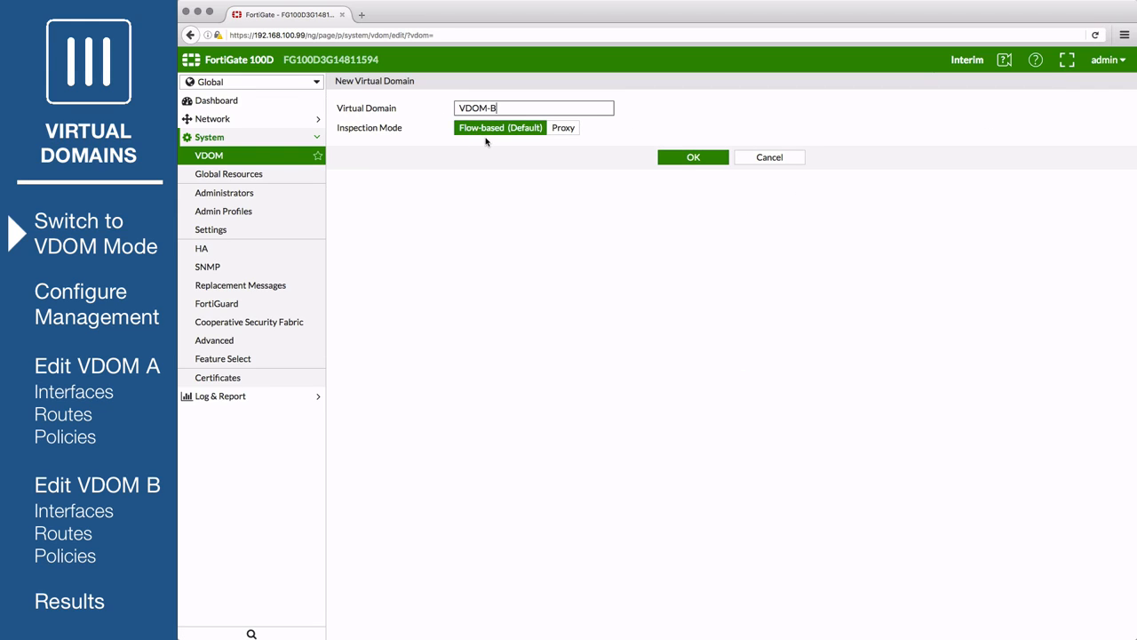
left_click(672, 157)
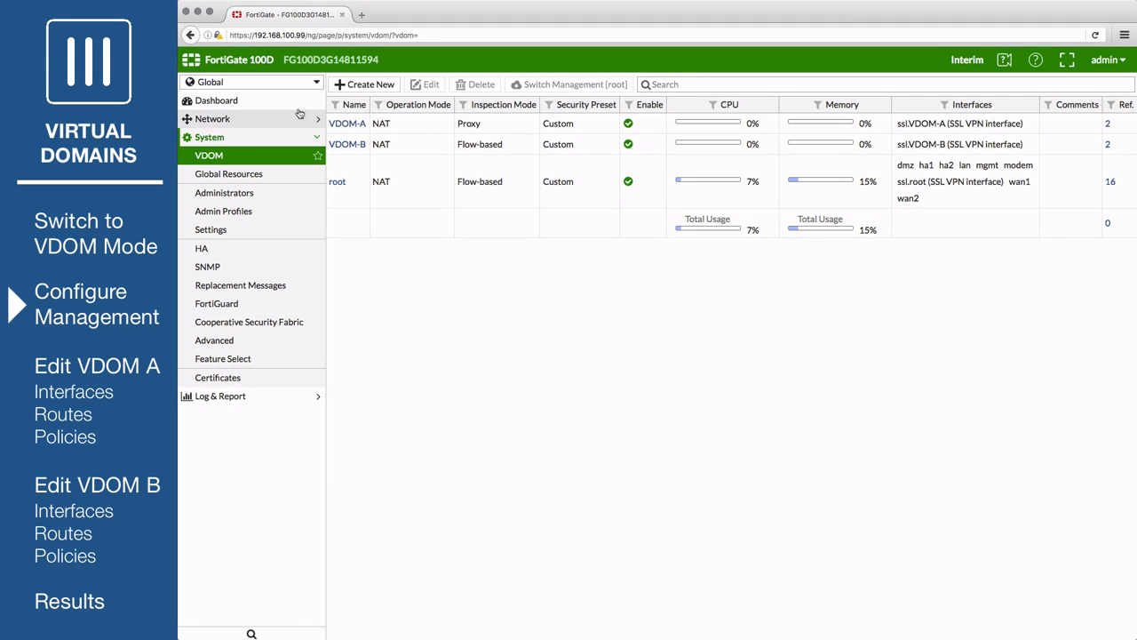
- On the mgmt interface, remove HTTP and FMG-Access and enable SSH administrative access
left_click(269, 119)
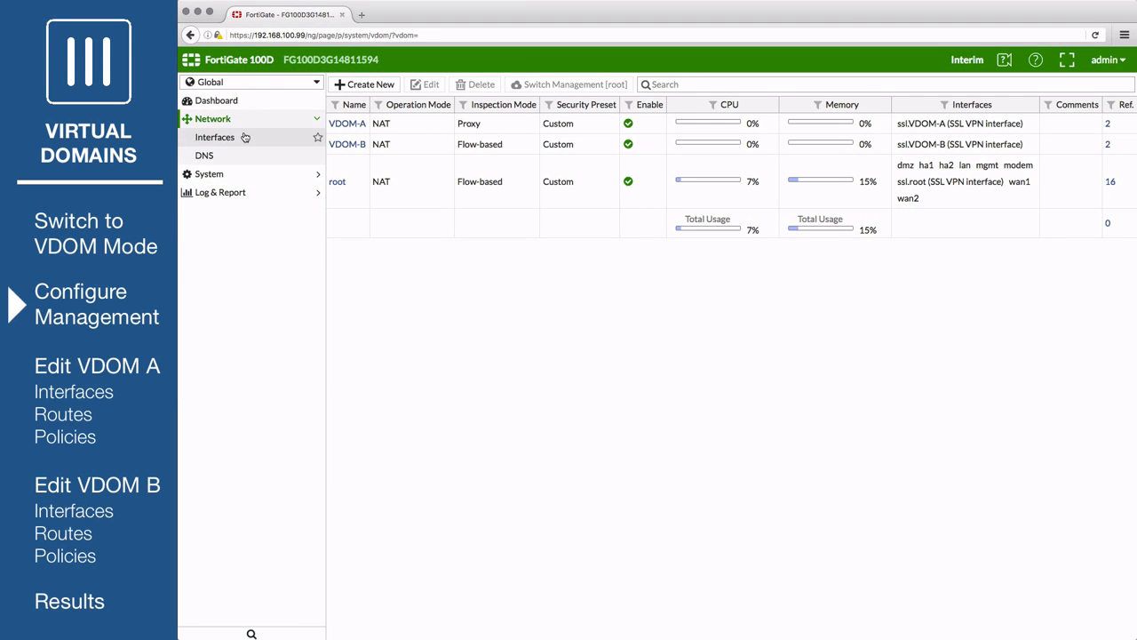
left_click(245, 137)
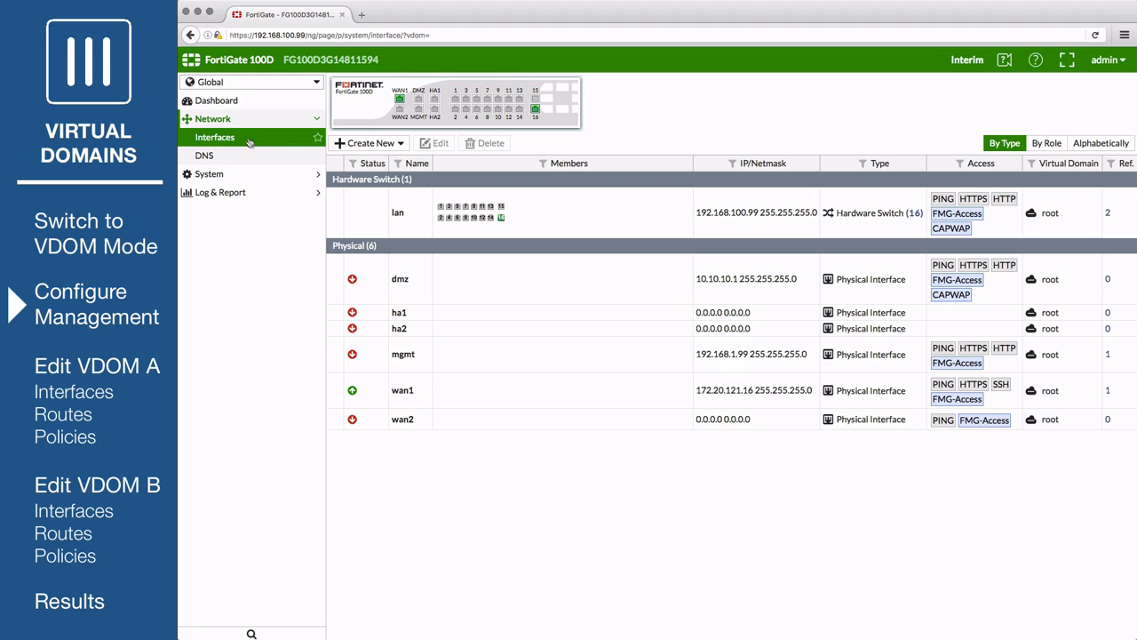
double_click(414, 354)
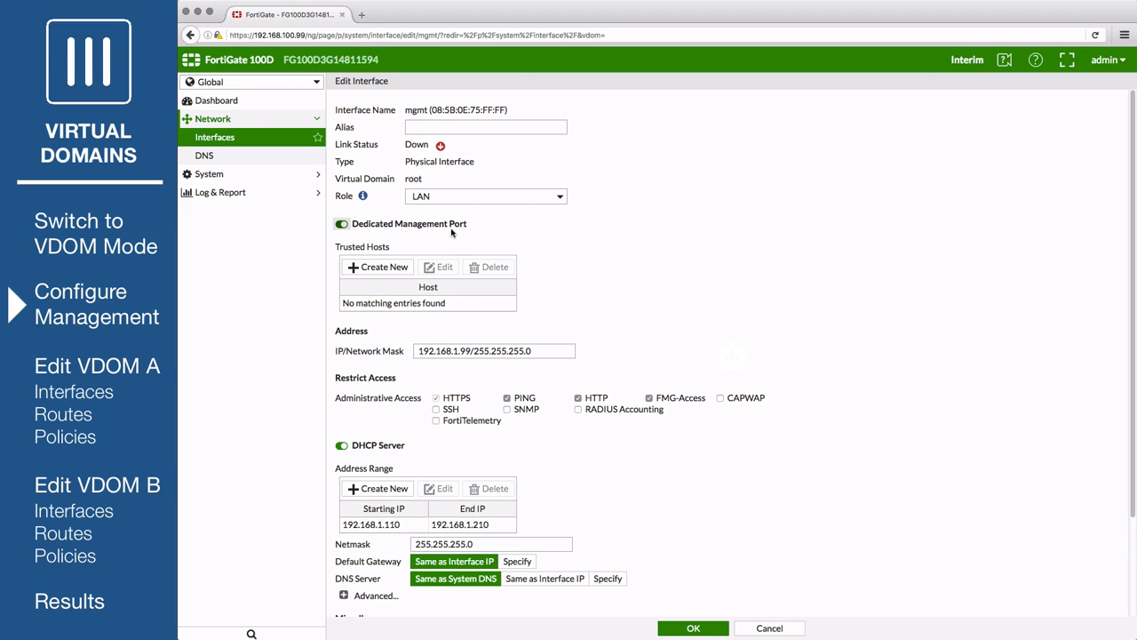
left_click(436, 399)
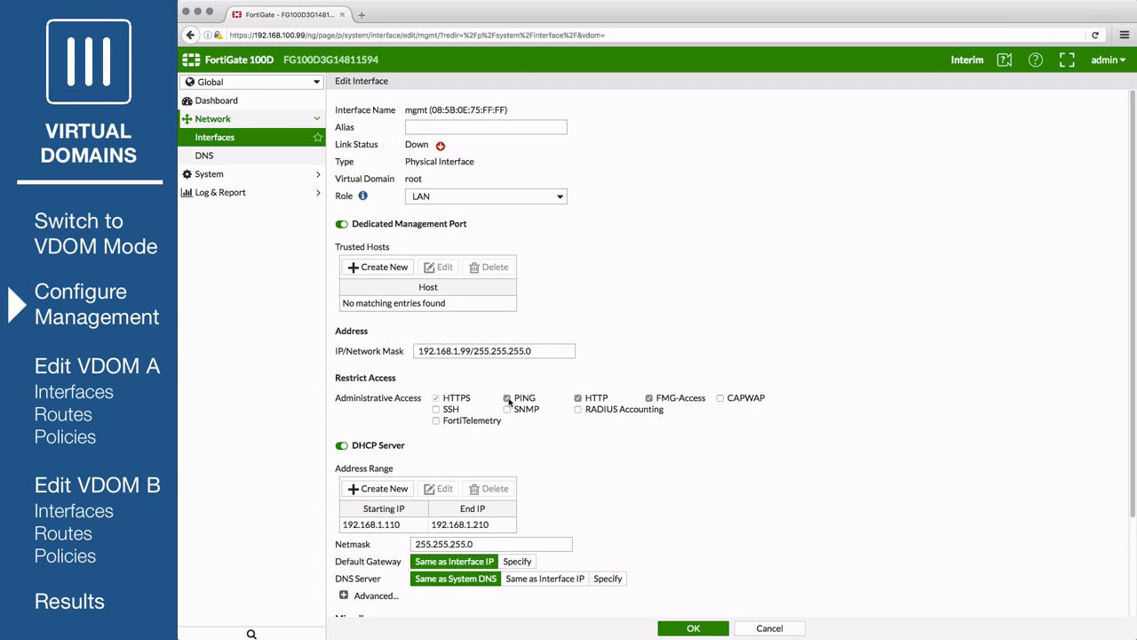
left_click(578, 398)
left_click(648, 399)
scroll(436, 410, "down", 3)
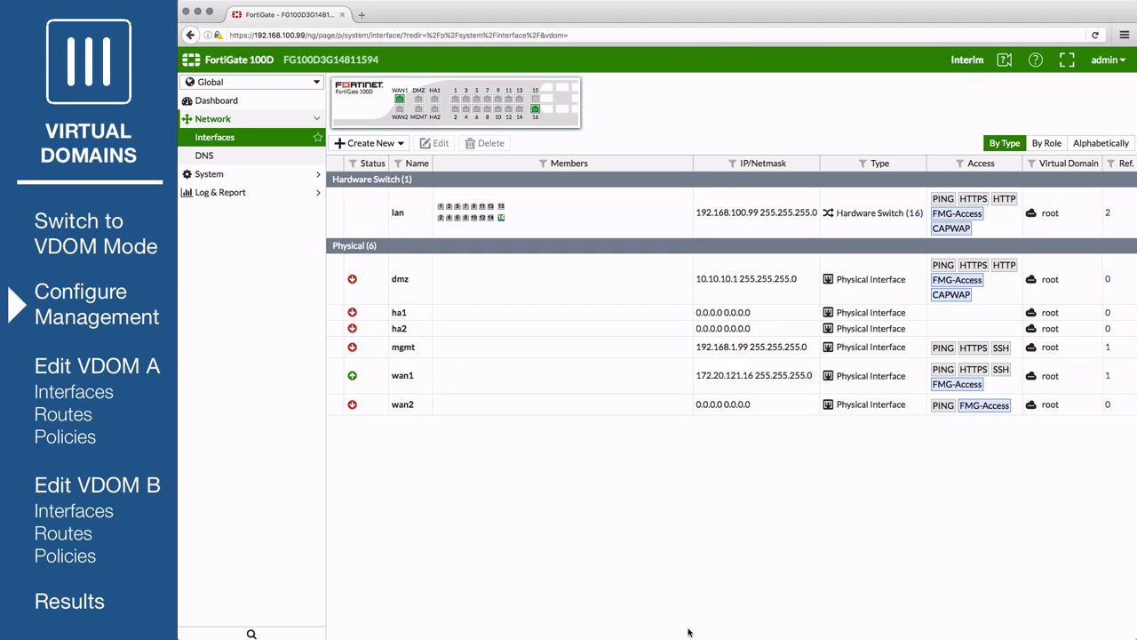
- Edit the admin account and change its password
left_click(241, 174)
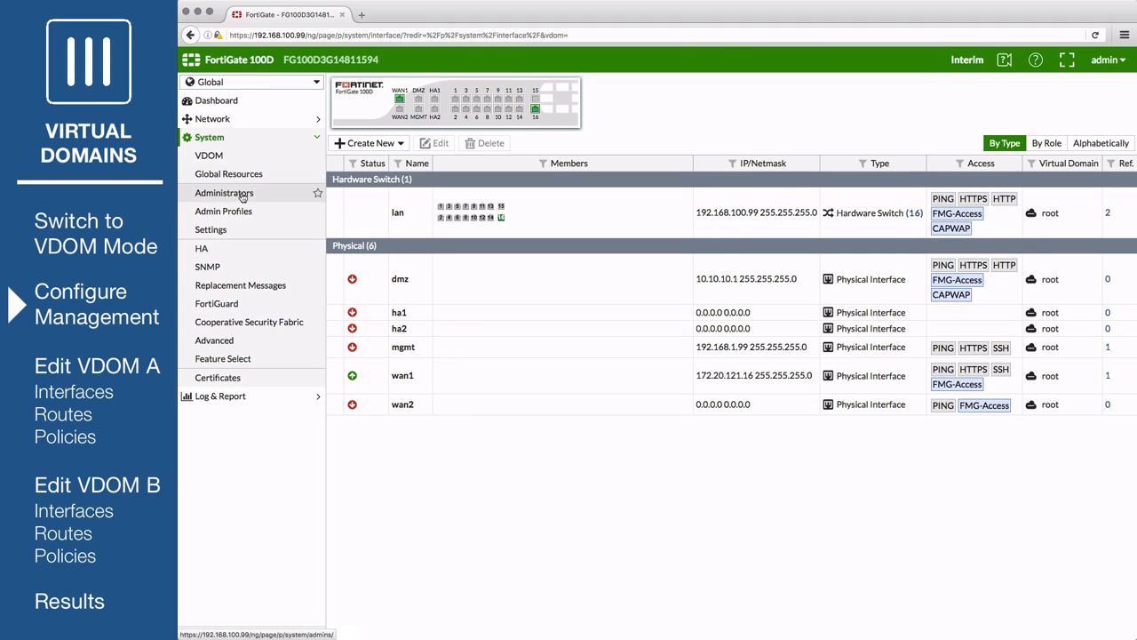
left_click(241, 196)
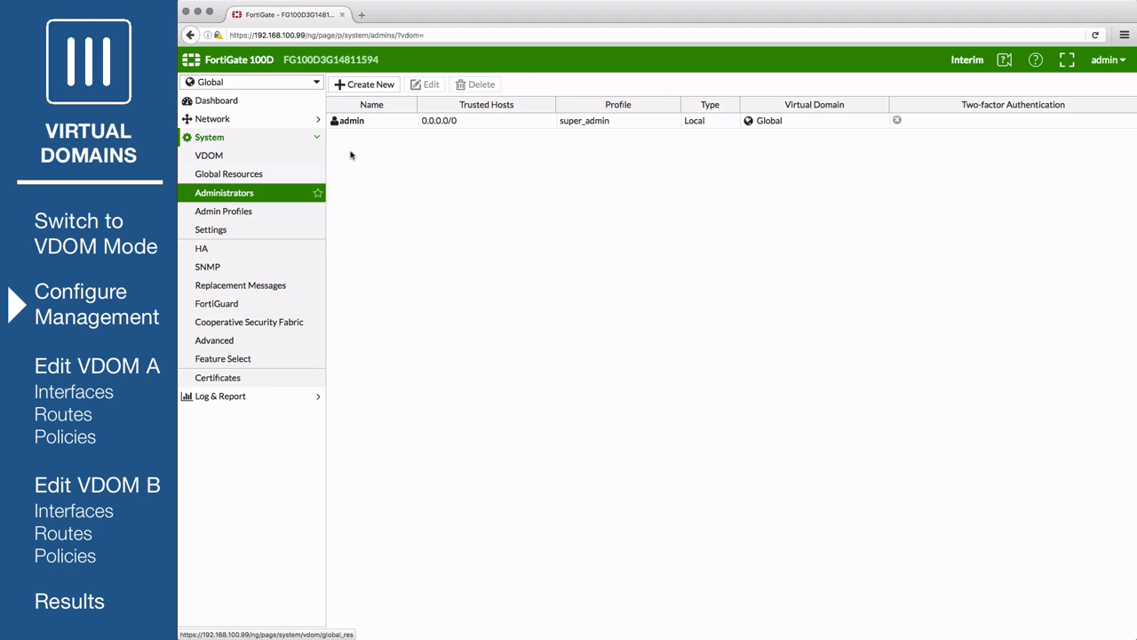
left_click(373, 126)
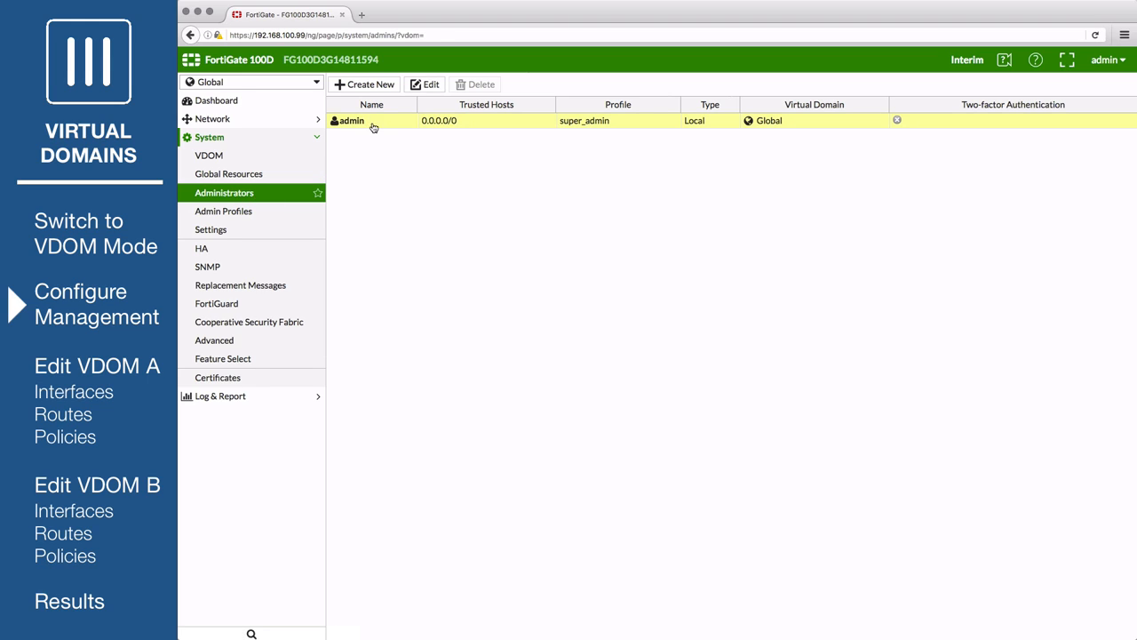
left_click(426, 85)
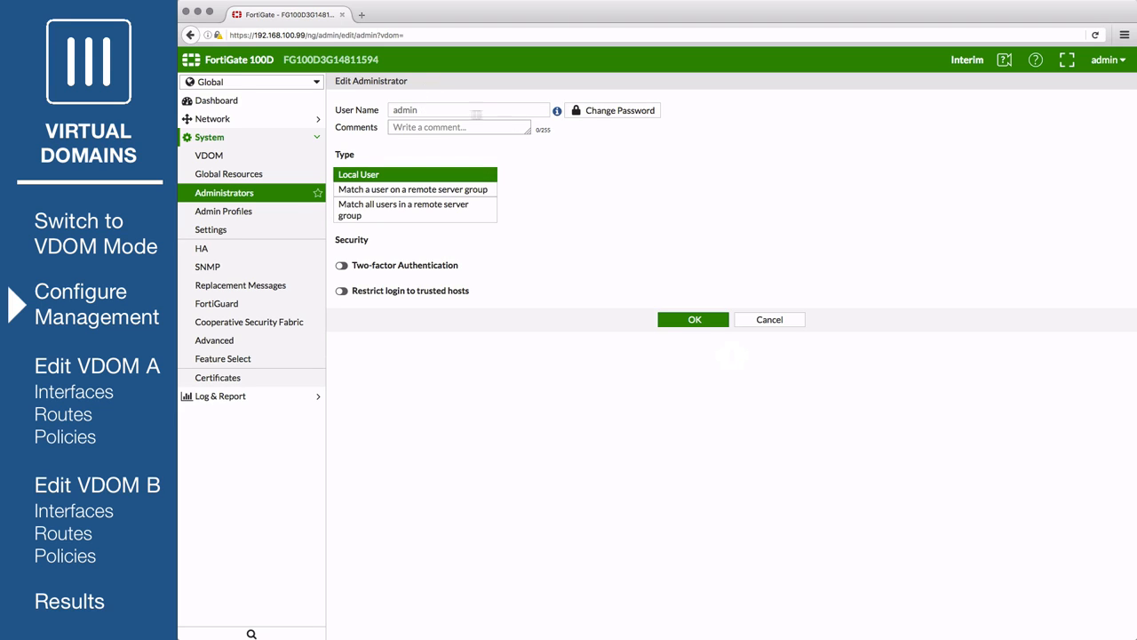
left_click(578, 111)
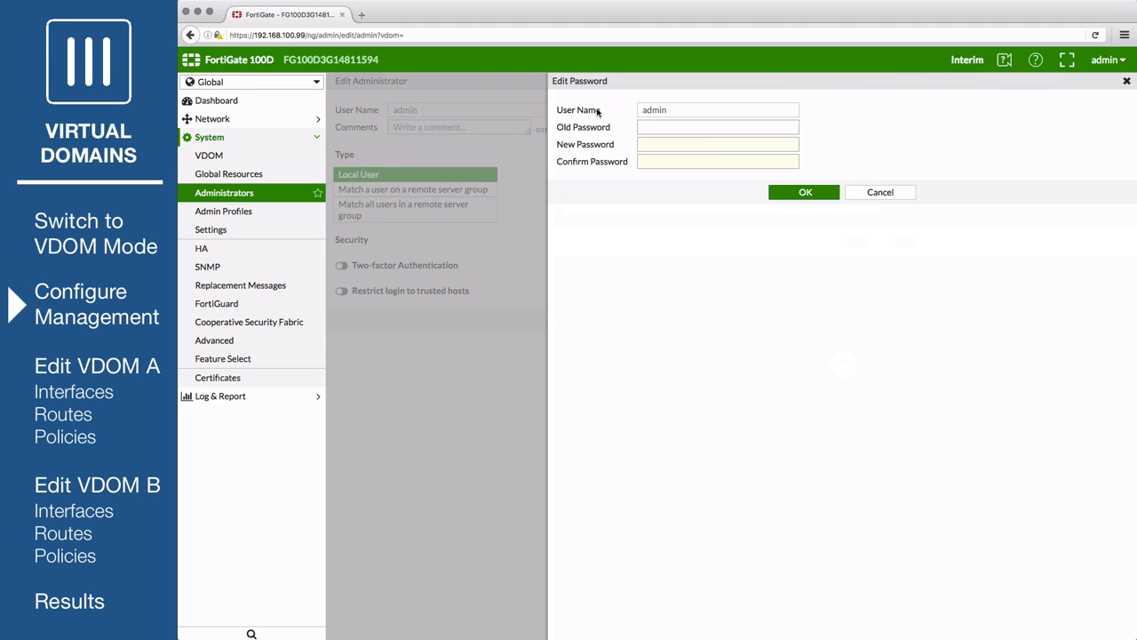
left_click(655, 144)
type("••••••••")
key("Tab")
type("••")
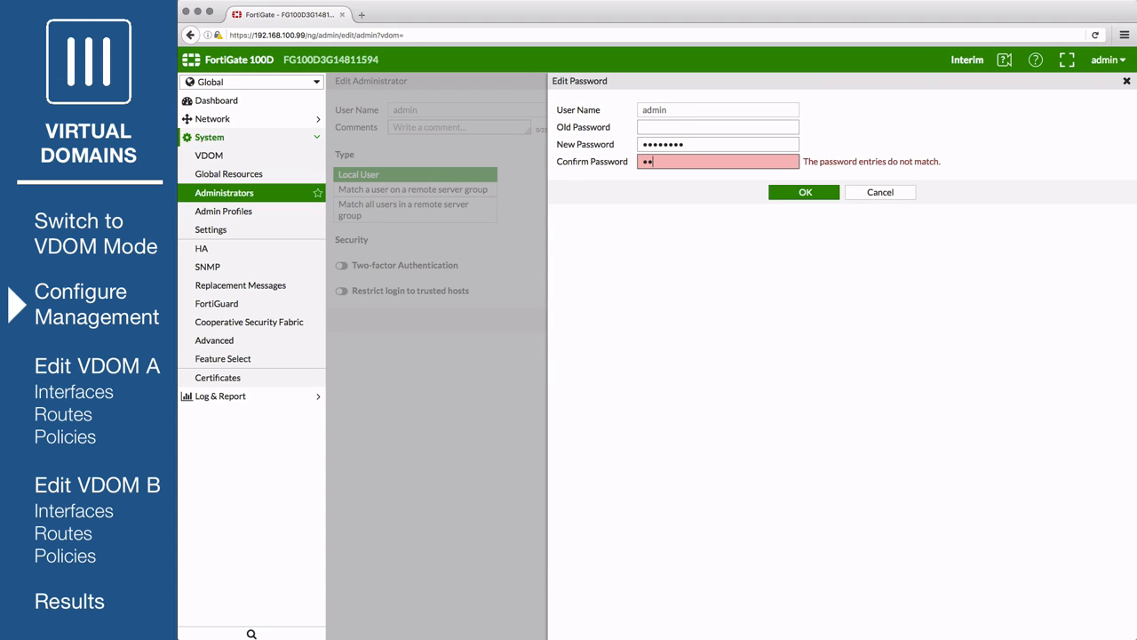
type("••••••")
left_click(781, 192)
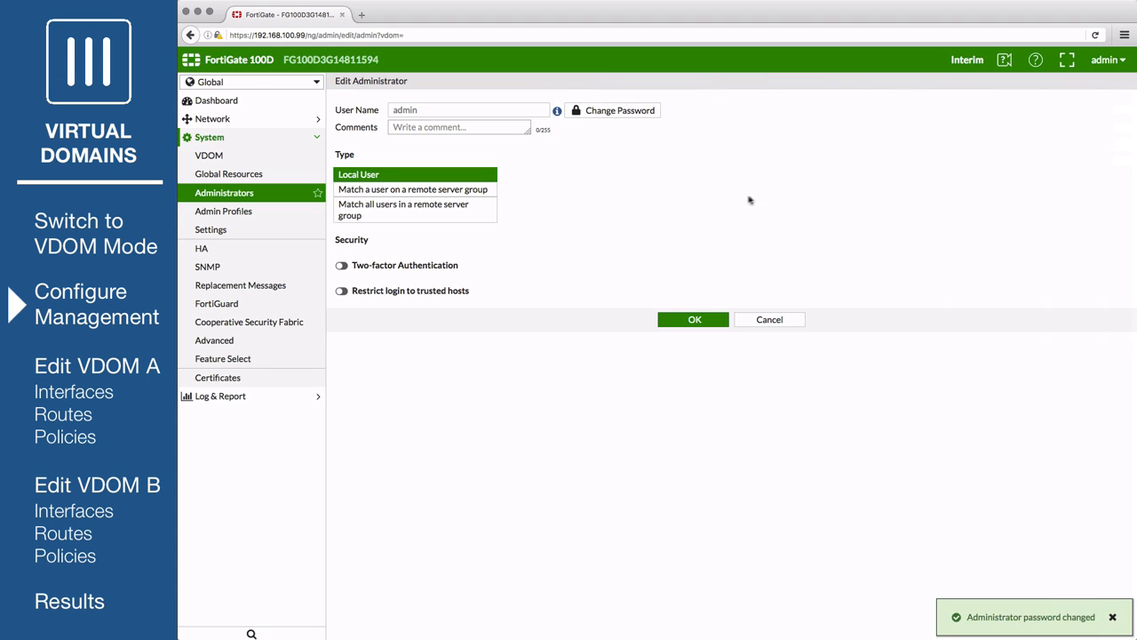
- Restrict admin login to trusted host 192.168.100.110/255.255.255.255 and save
left_click(341, 292)
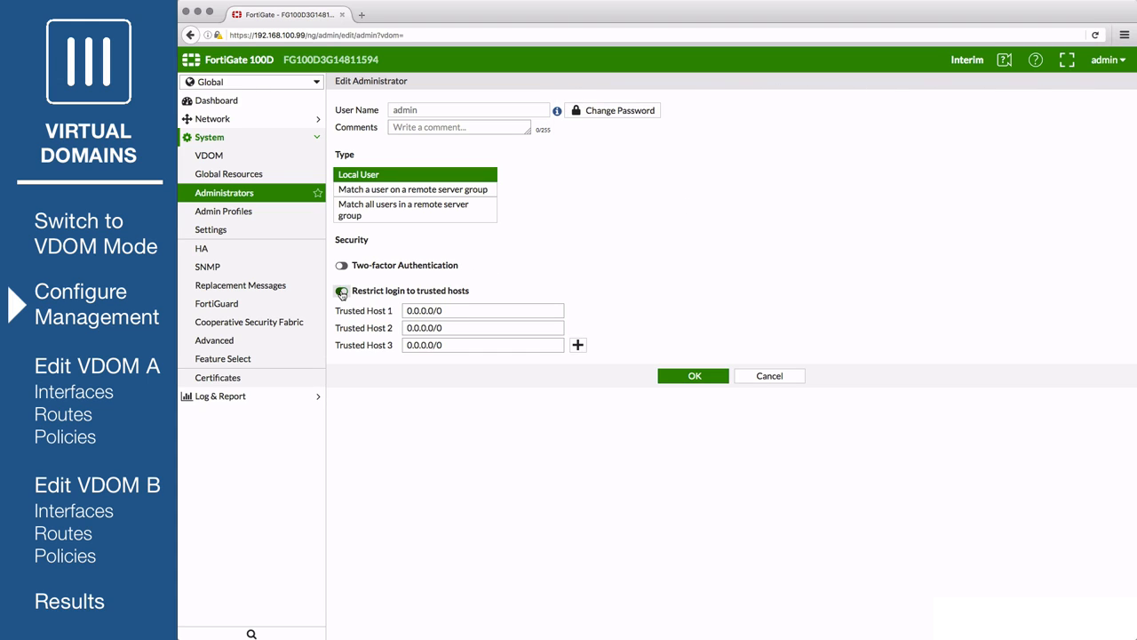
double_click(434, 310)
type("192.168.100.11")
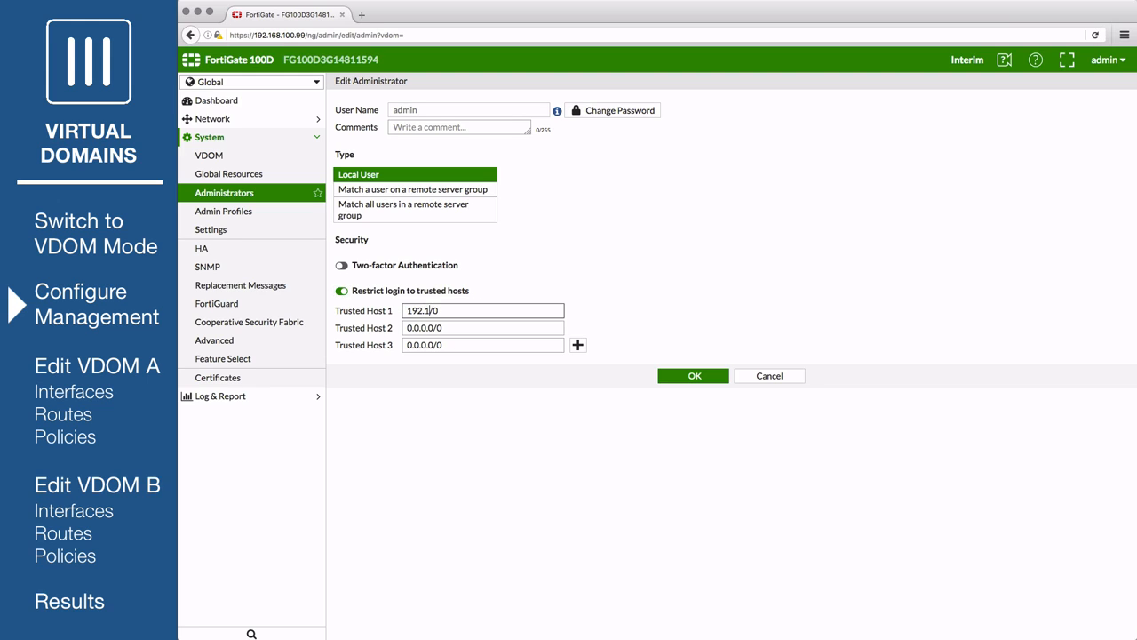
type("0/")
key("Delete")
key("Delete")
type("255.255.255.255")
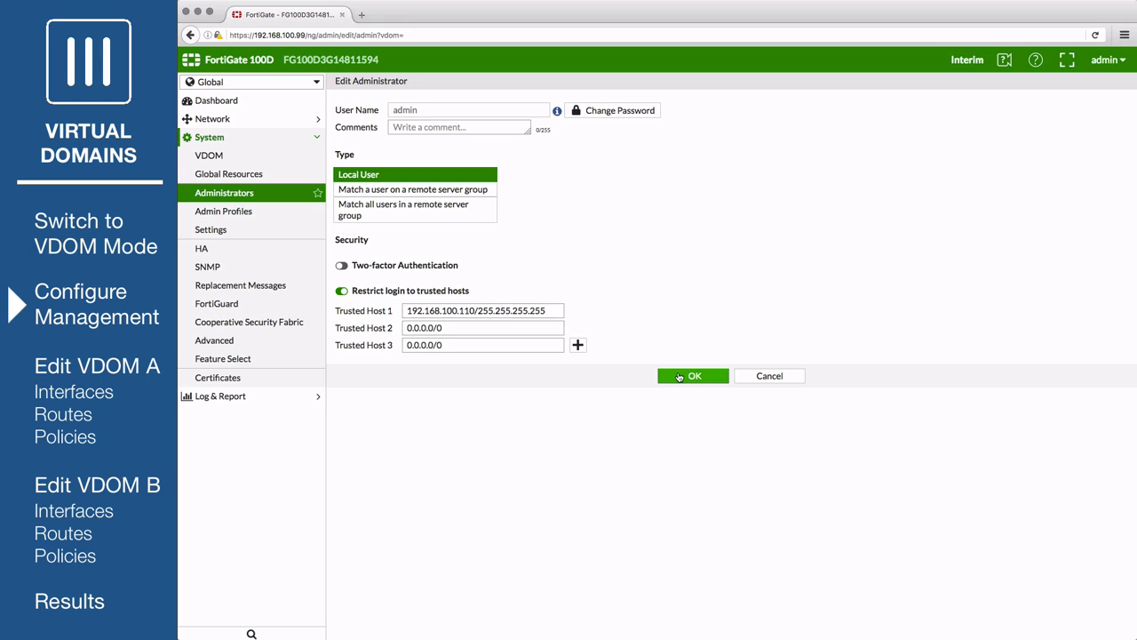
left_click(678, 376)
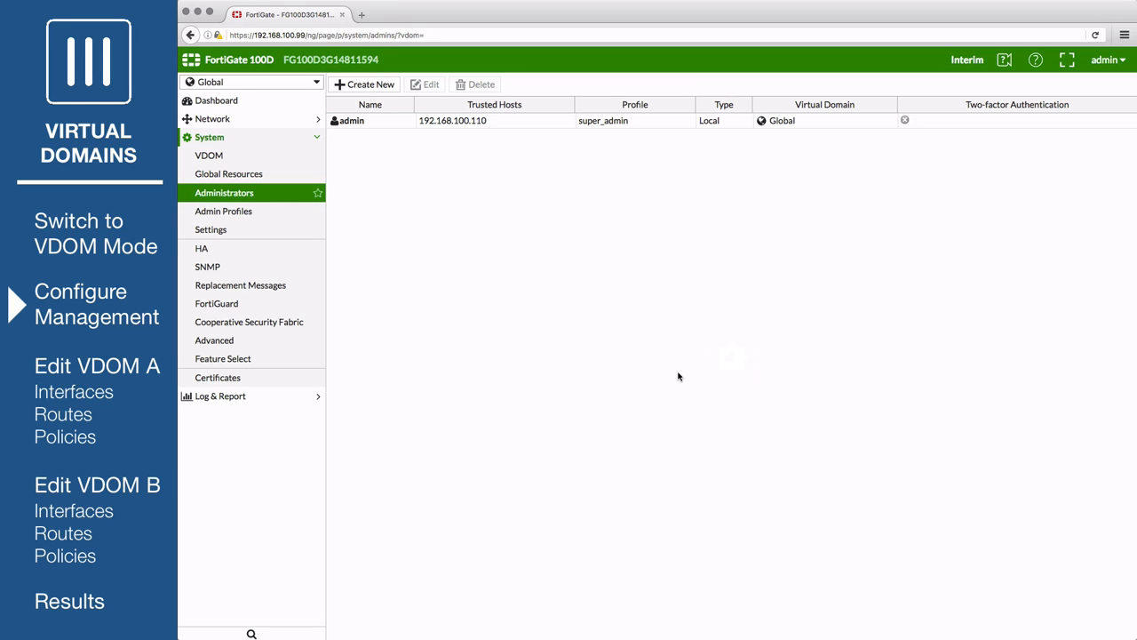
- Create administrator admin-a with a password, prof_admin profile, and VDOM-A instead of root
left_click(375, 84)
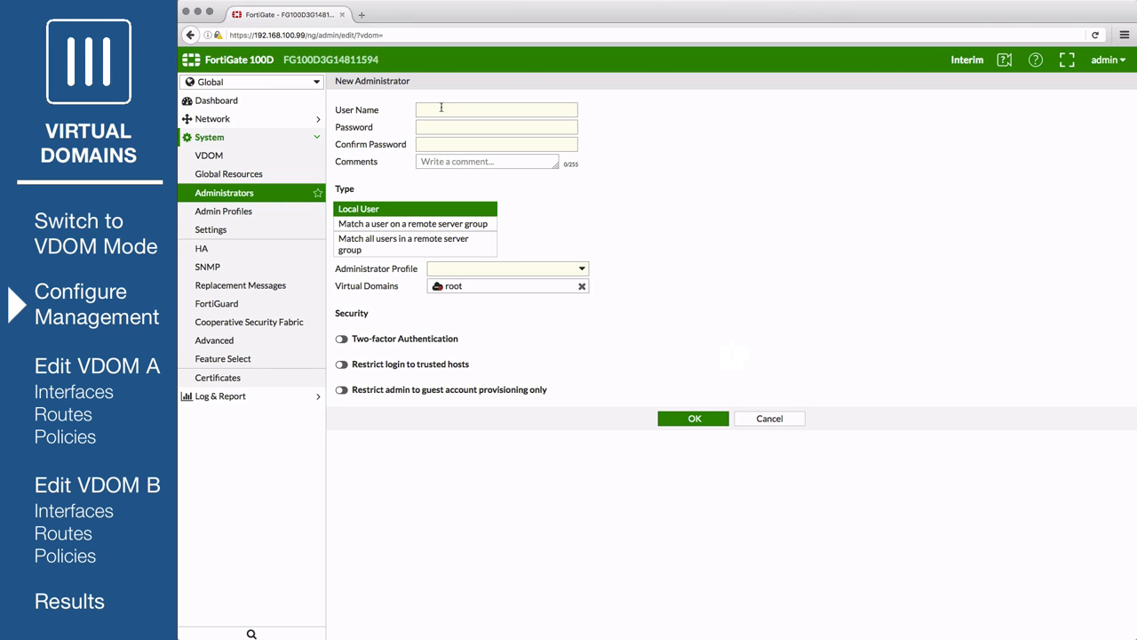
type("admin-a")
left_click(448, 129)
type("password")
key("Tab")
type("pa")
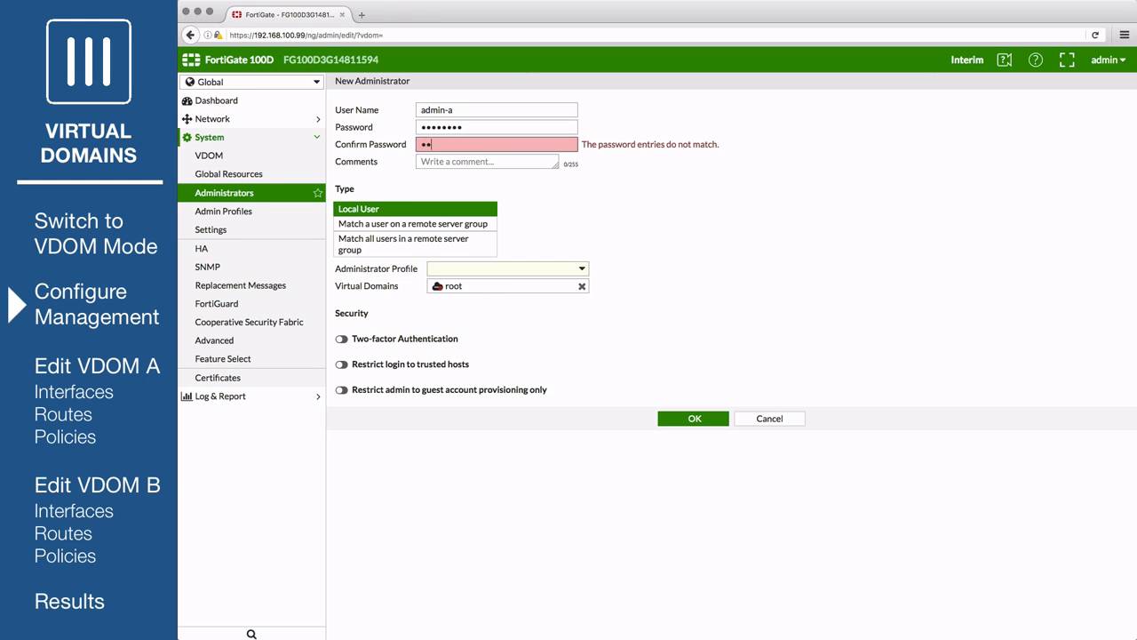
type("ssword")
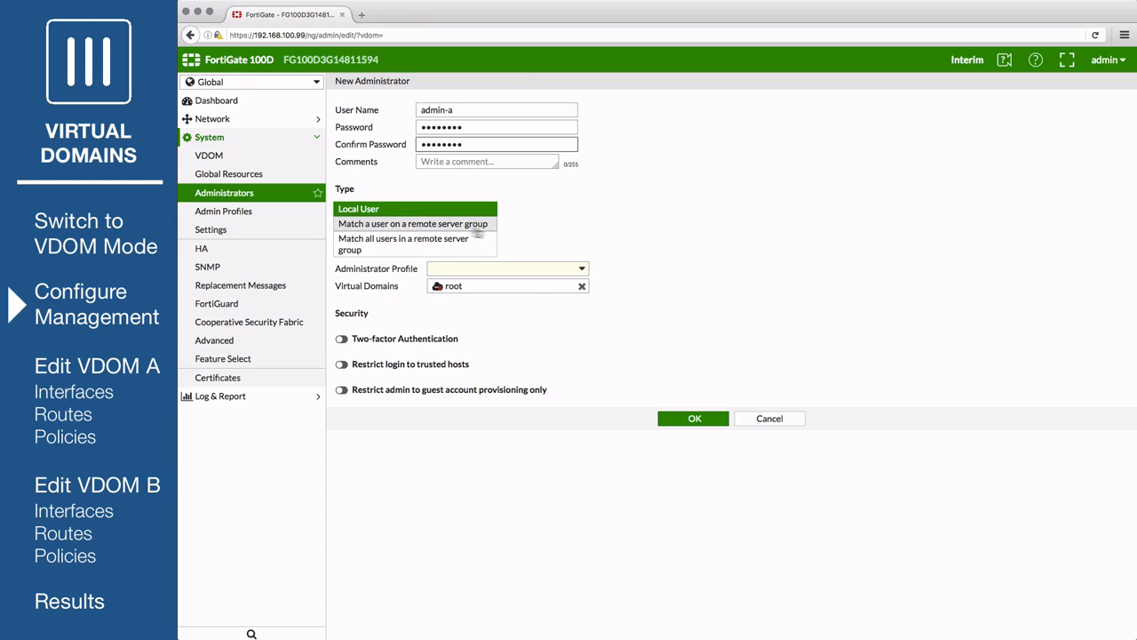
left_click(580, 269)
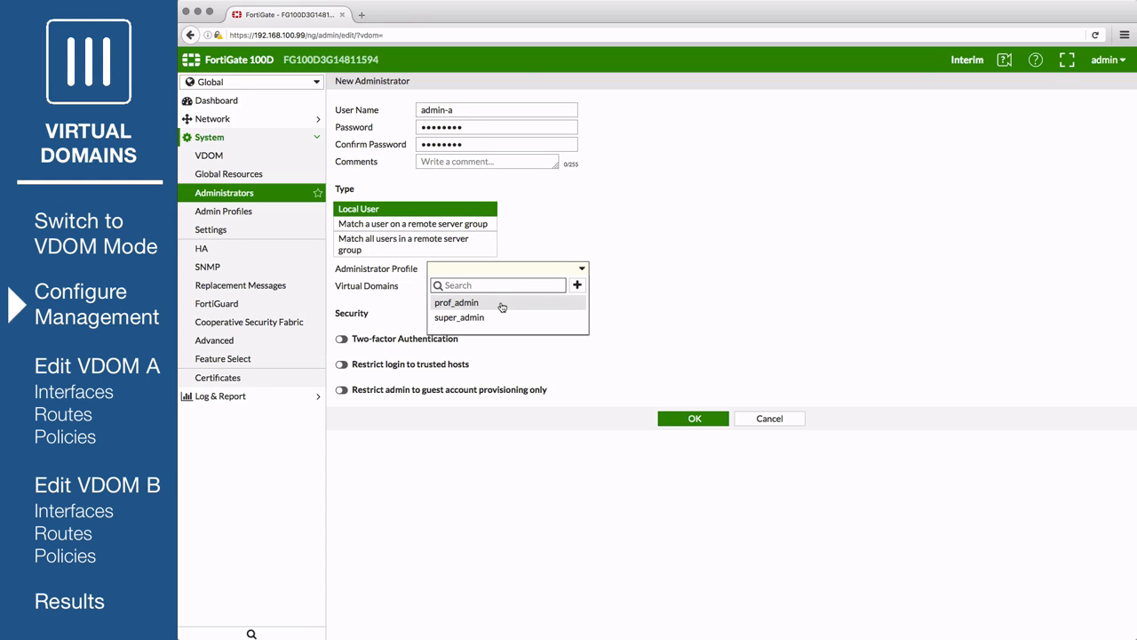
left_click(502, 305)
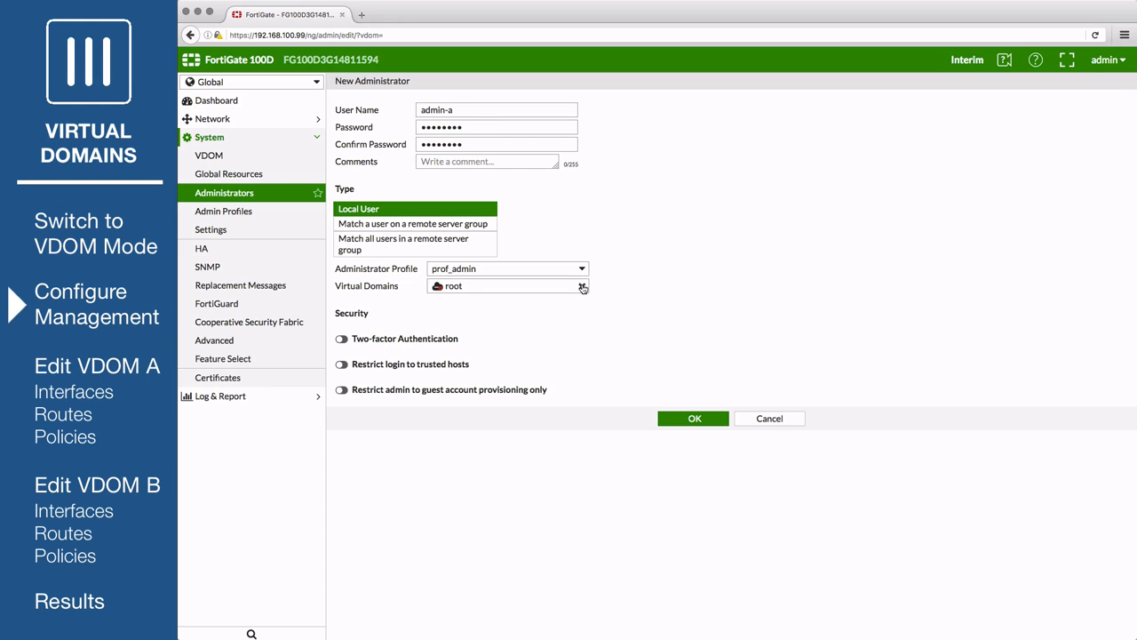
left_click(582, 287)
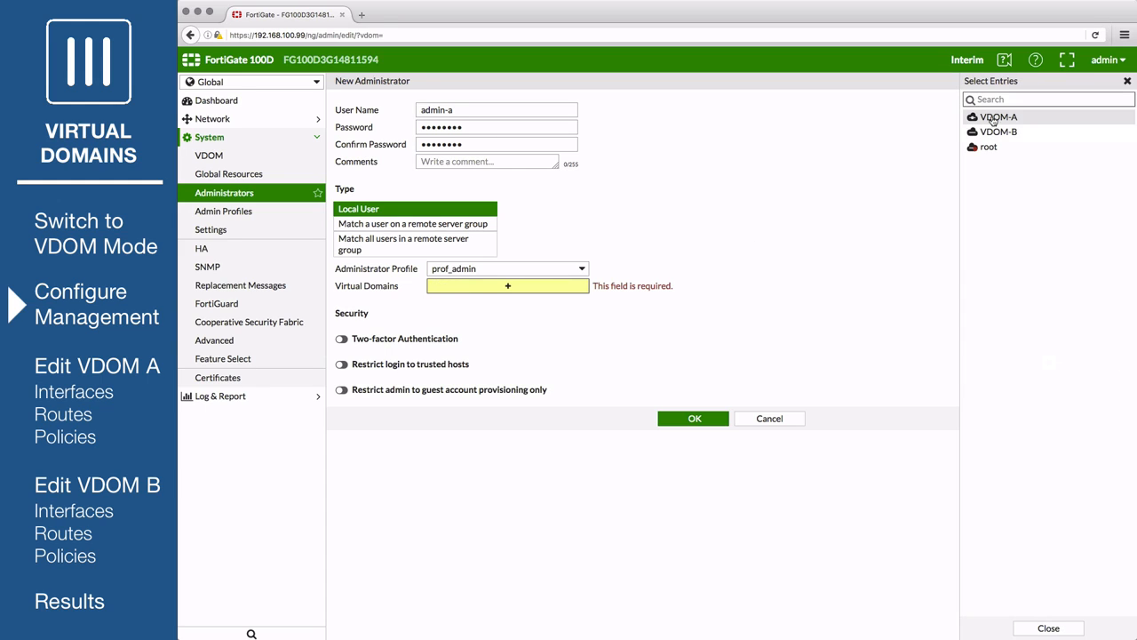
left_click(995, 117)
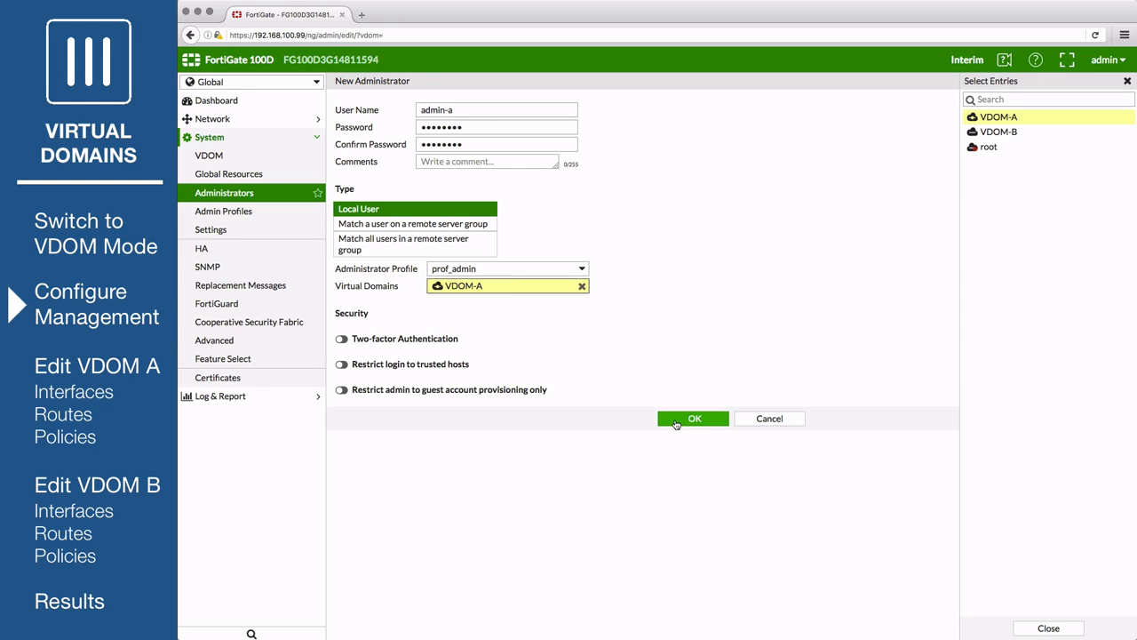
left_click(693, 418)
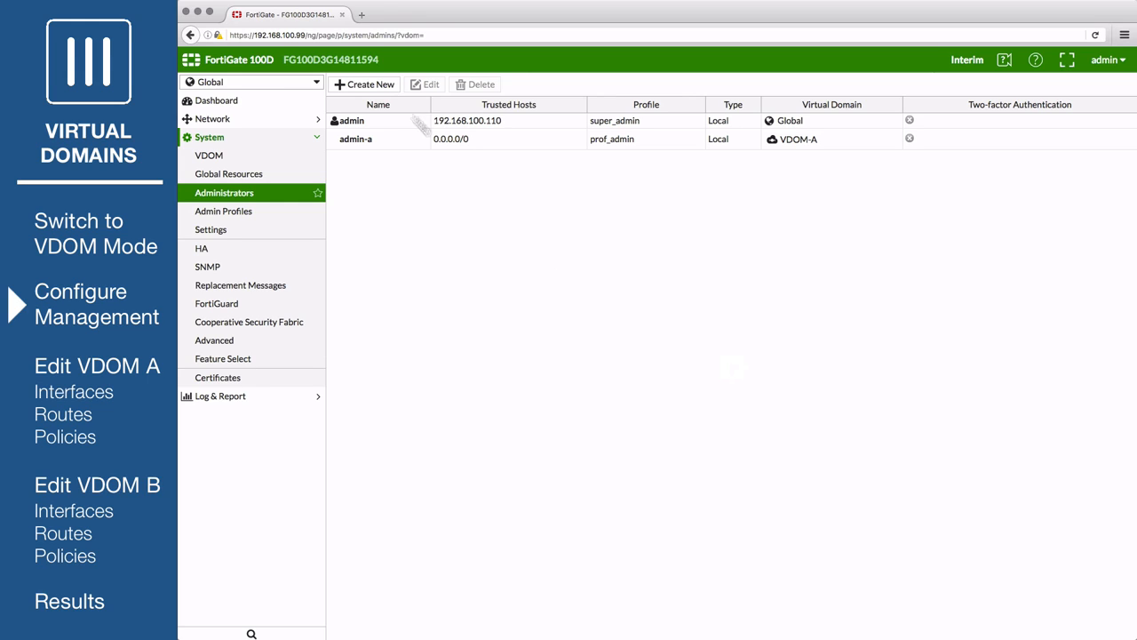
- Create administrator admin-b with a password, prof_admin profile, and VDOM-B instead of root
left_click(371, 83)
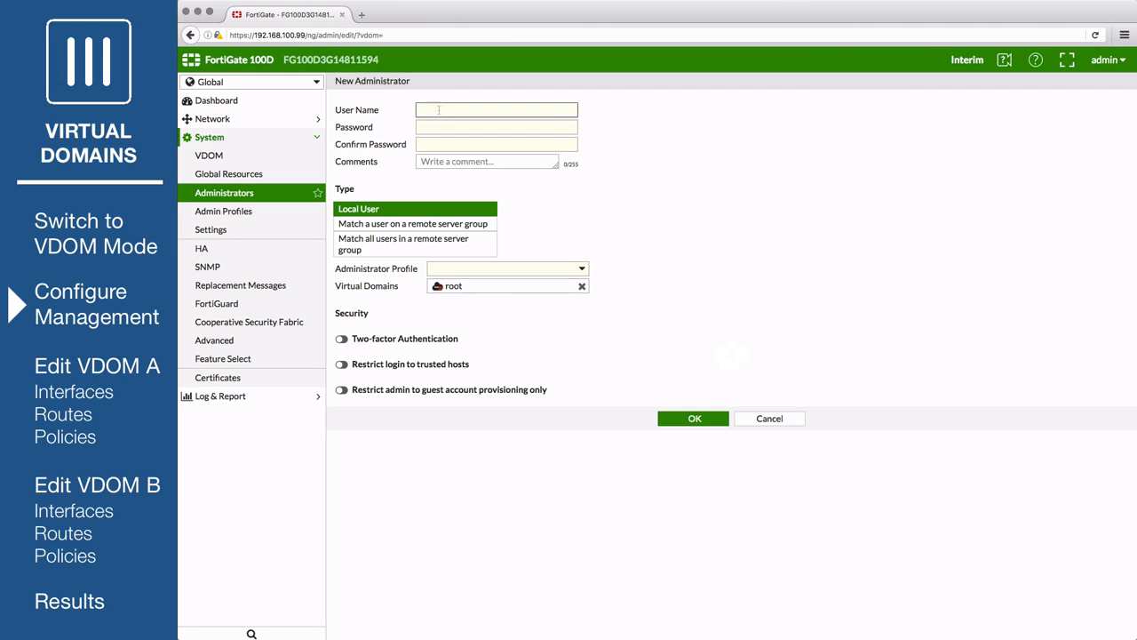
type("admin-b")
key("Tab")
type("fortinet")
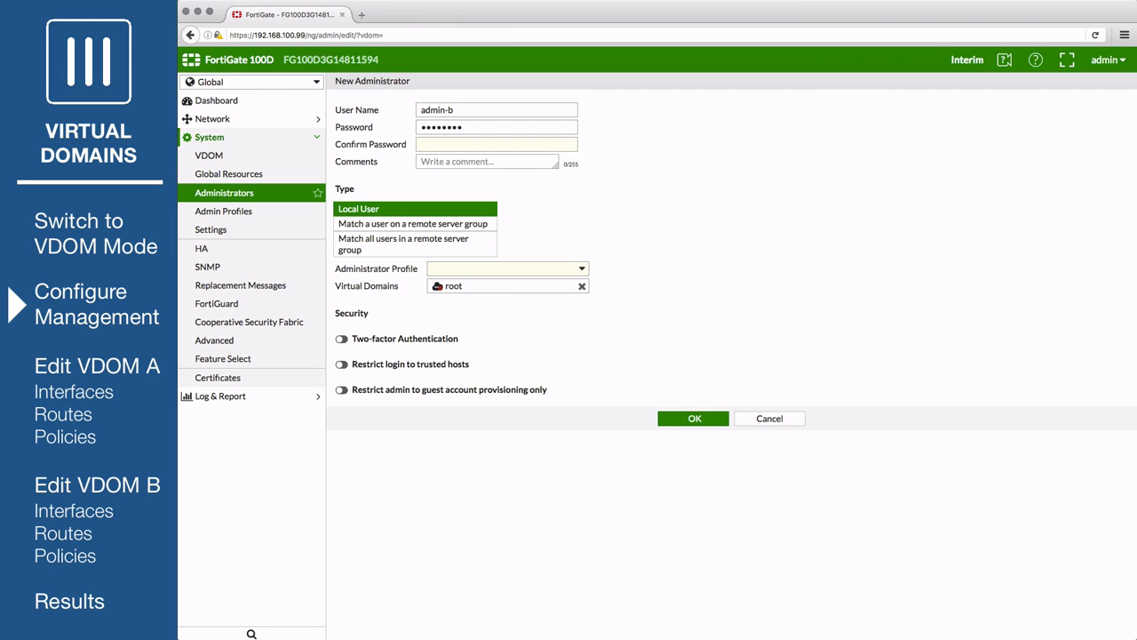
left_click(476, 149)
type("fortinet")
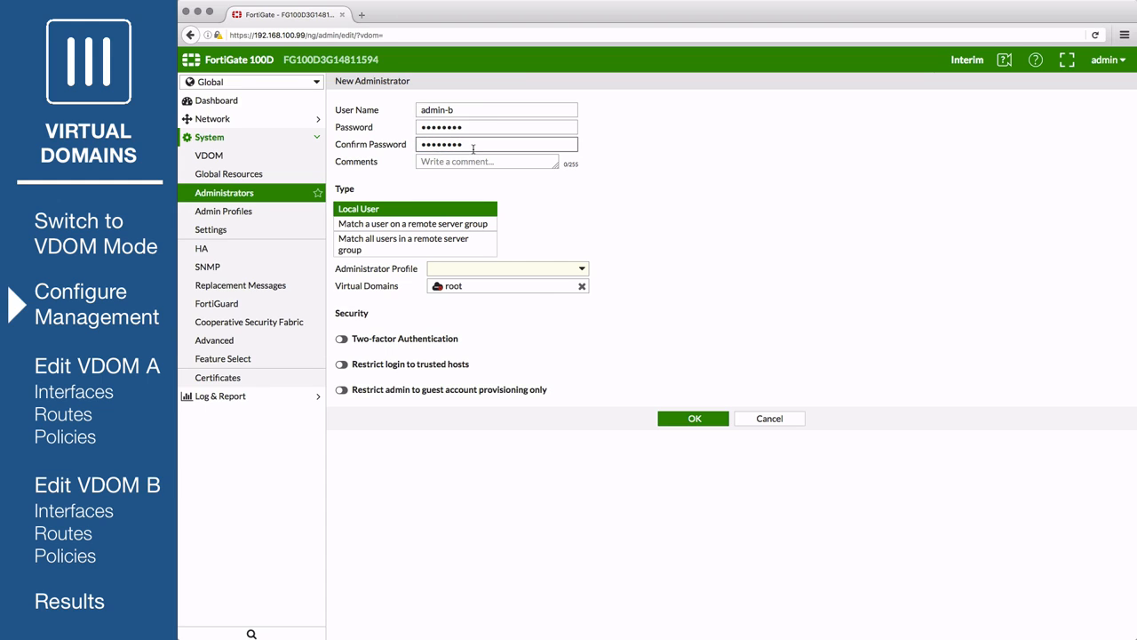
left_click(582, 270)
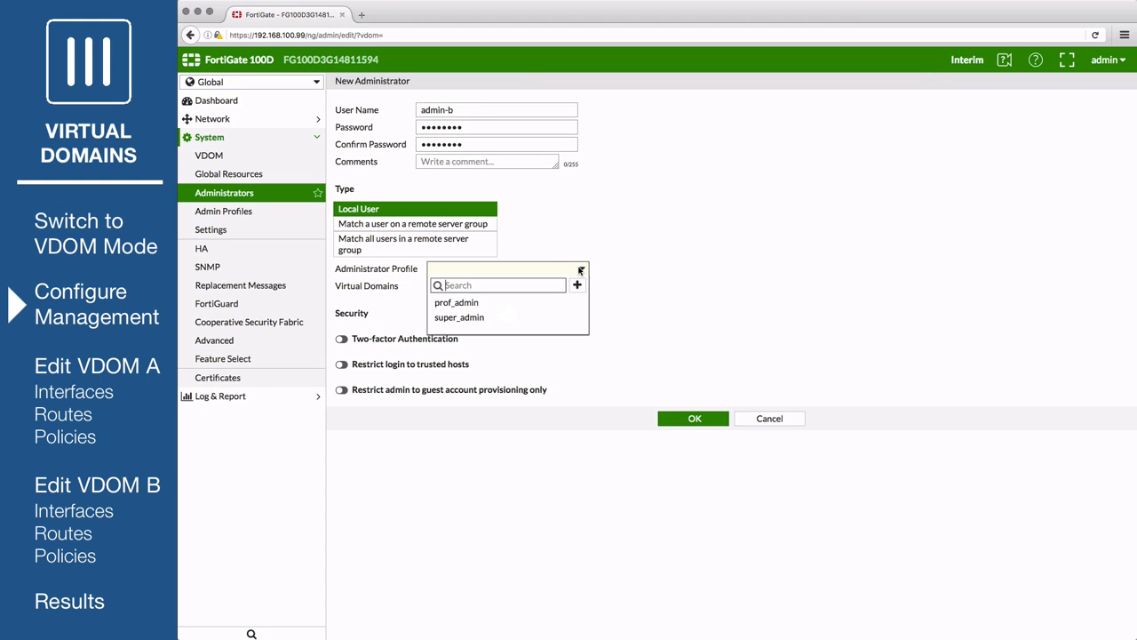
left_click(520, 306)
left_click(583, 288)
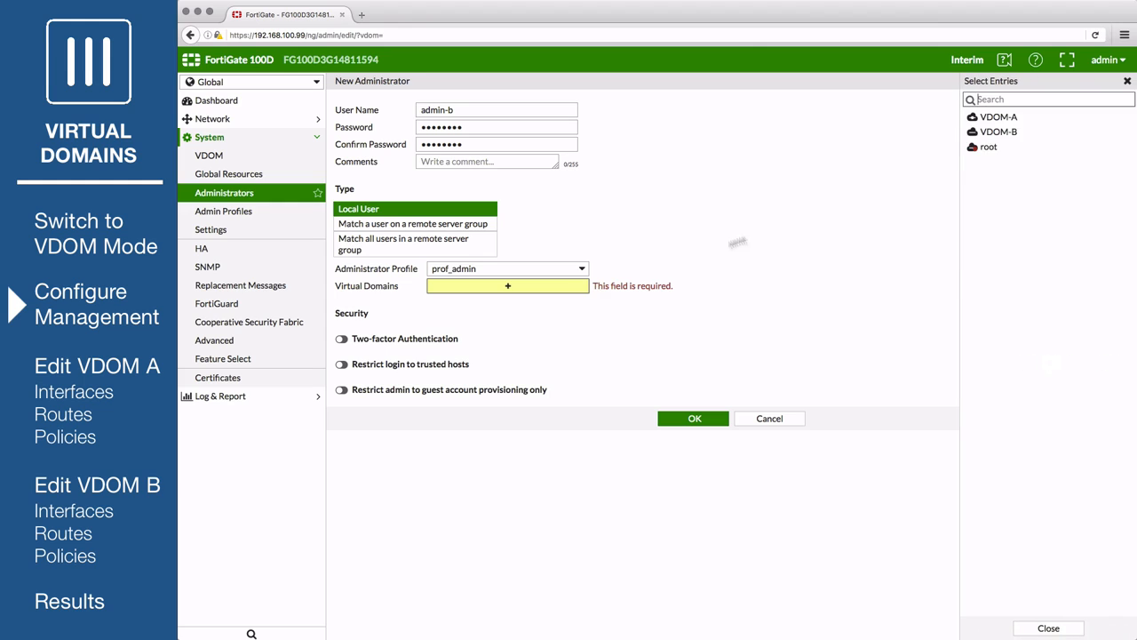
left_click(995, 131)
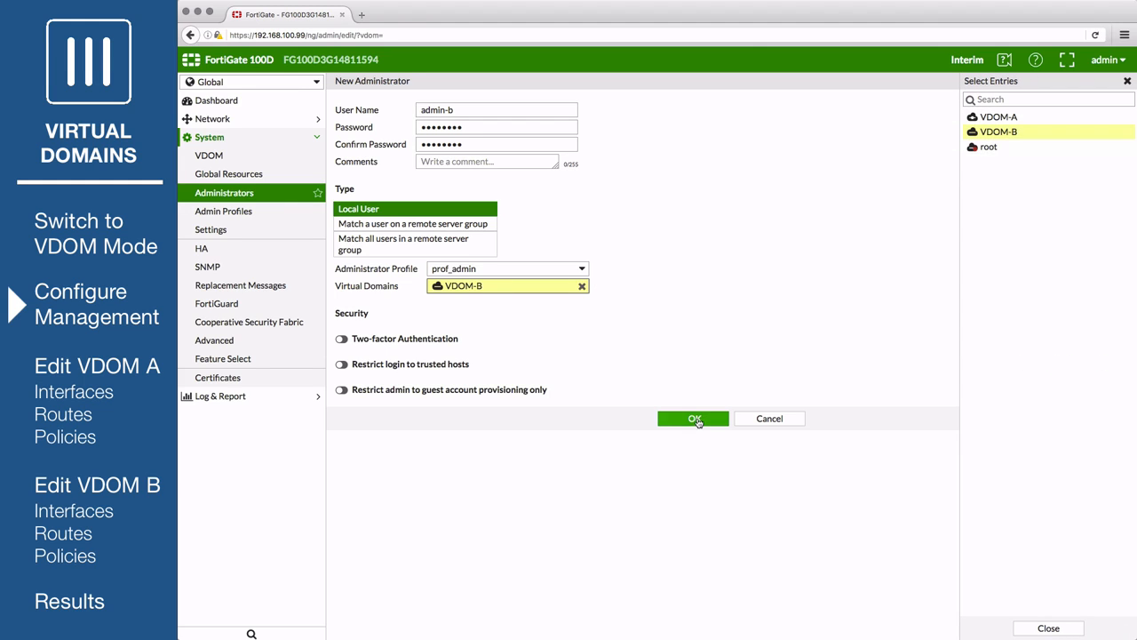
left_click(694, 418)
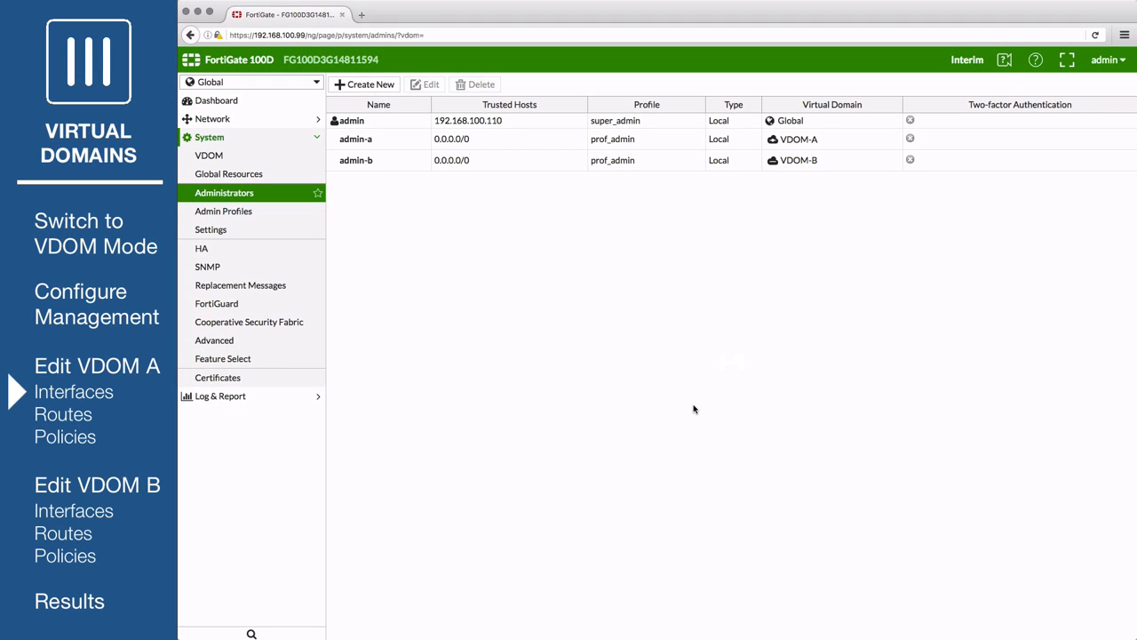
- Check wan1's references, then delete the root VDOM's lan-to-wan1 Default Policy
left_click(264, 119)
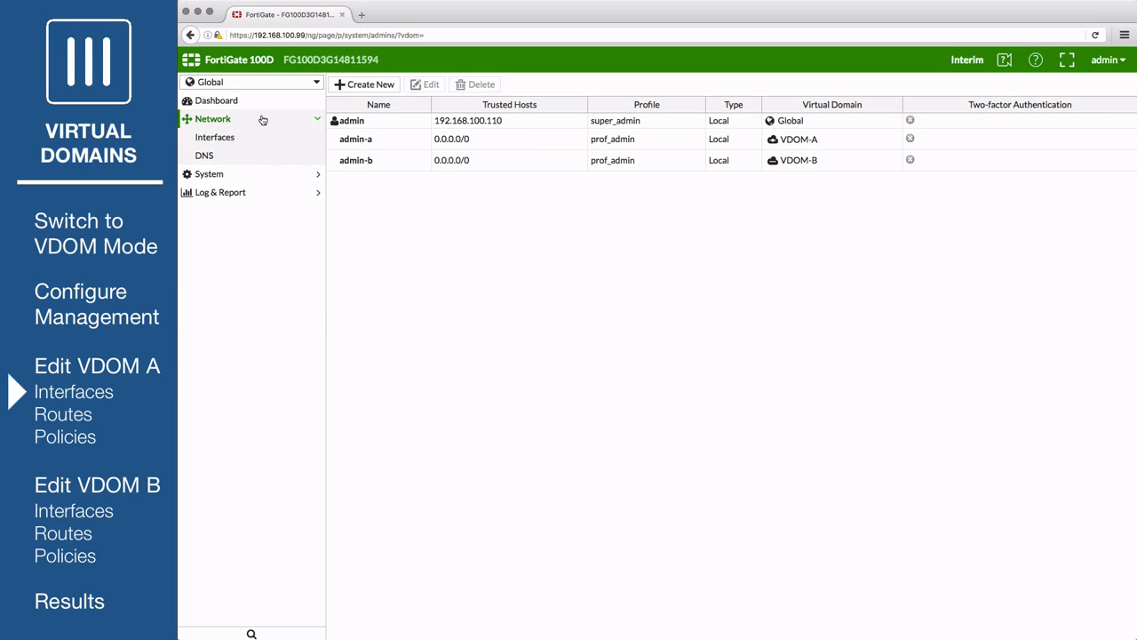
left_click(257, 139)
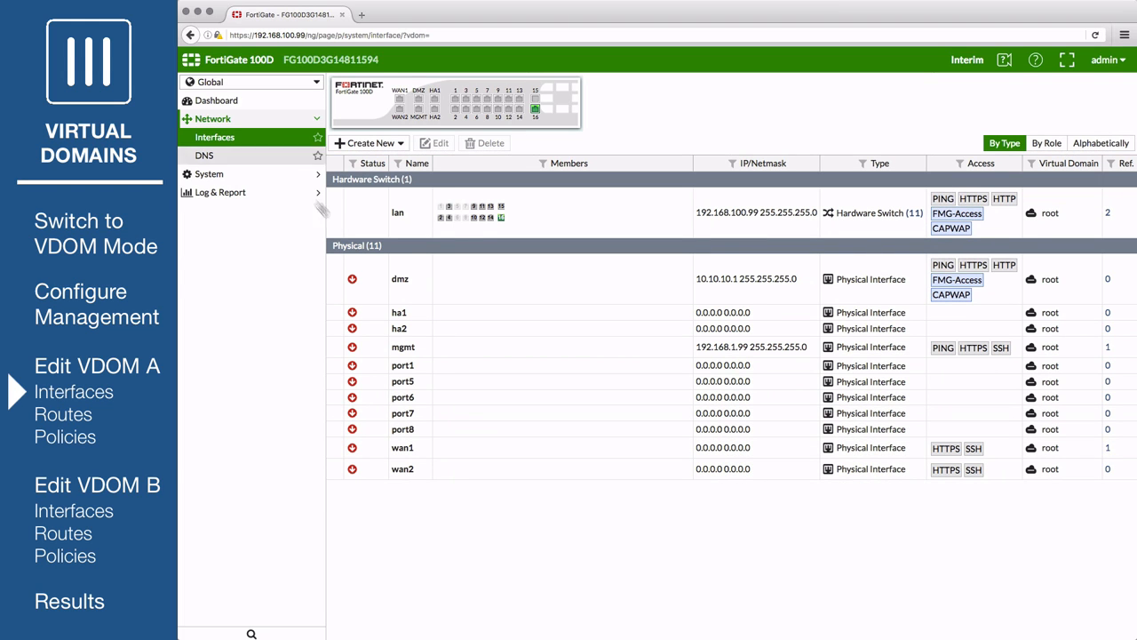
left_click(1107, 449)
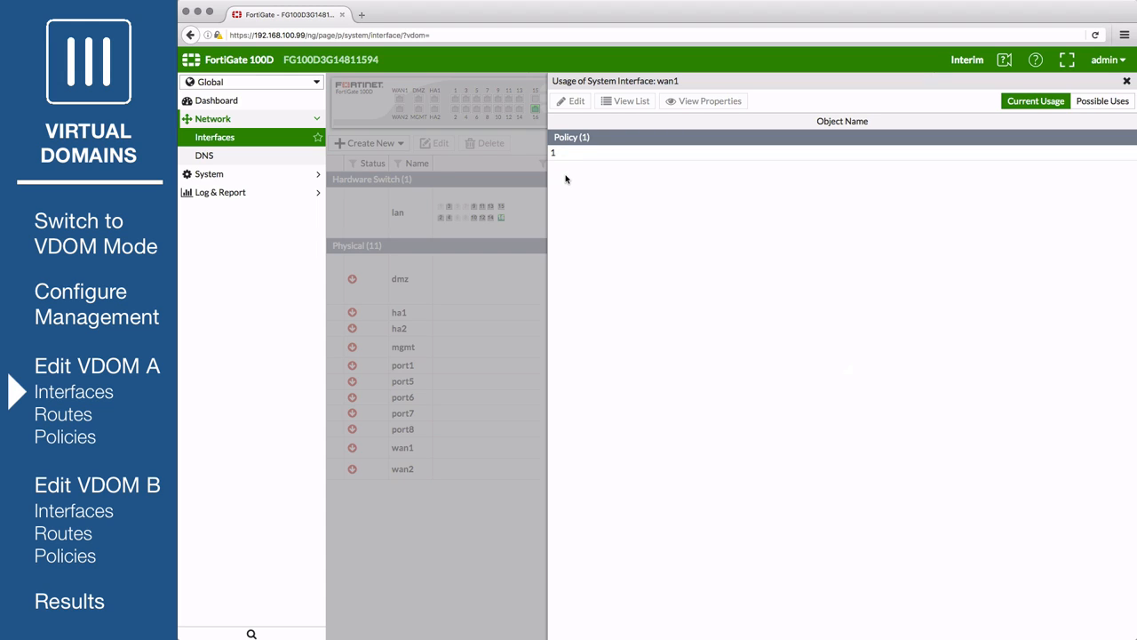
left_click(240, 82)
left_click(236, 134)
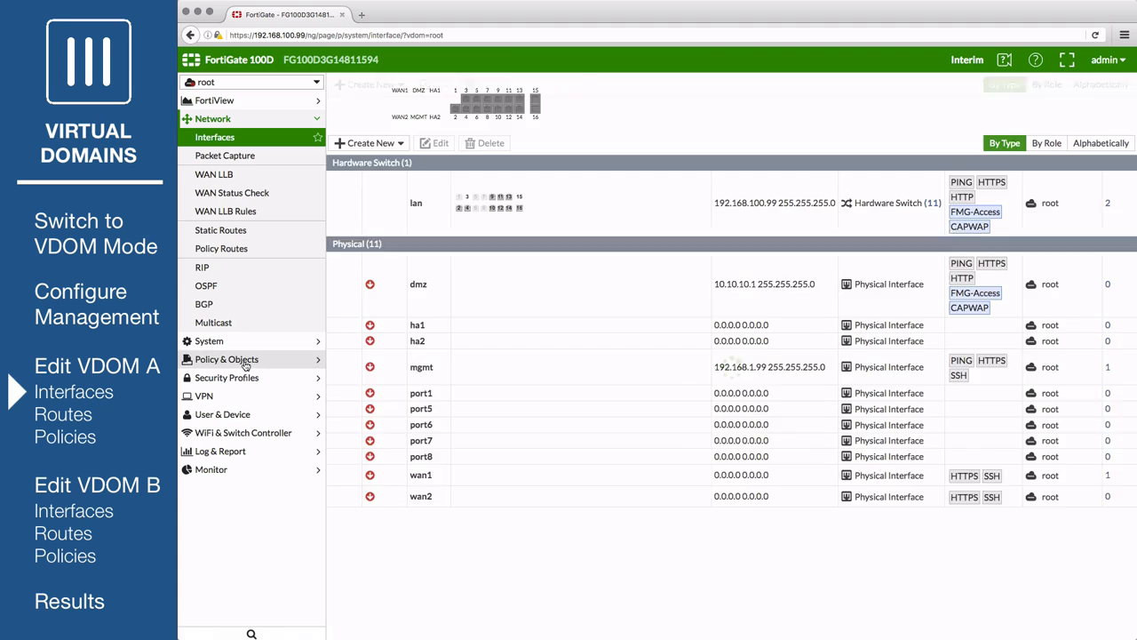
left_click(233, 359)
left_click(231, 175)
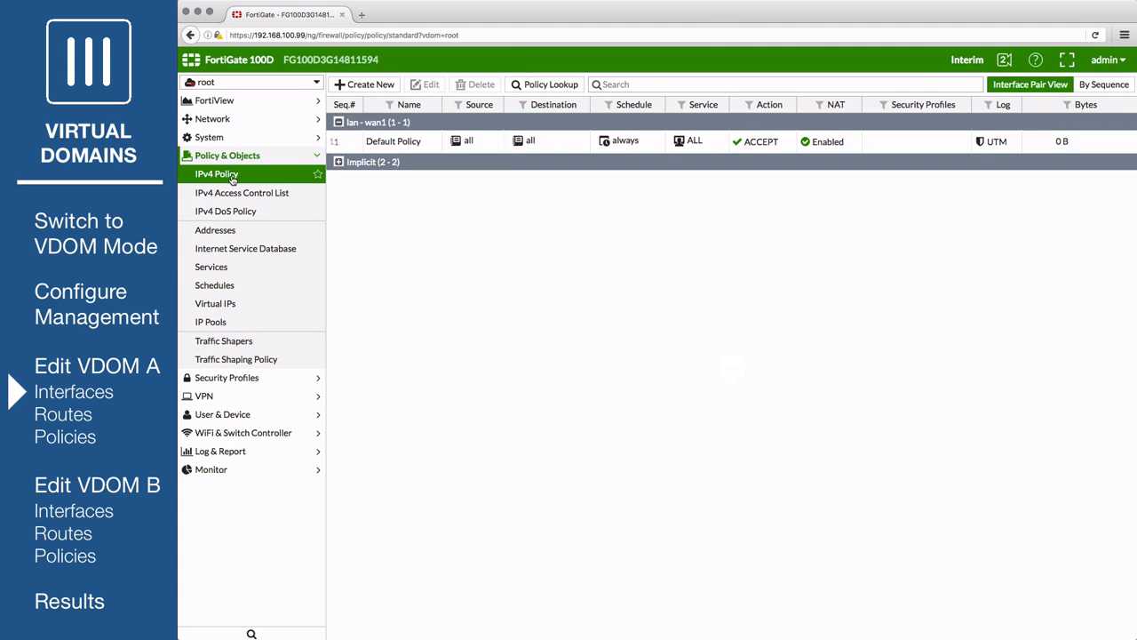
left_click(422, 147)
left_click(478, 84)
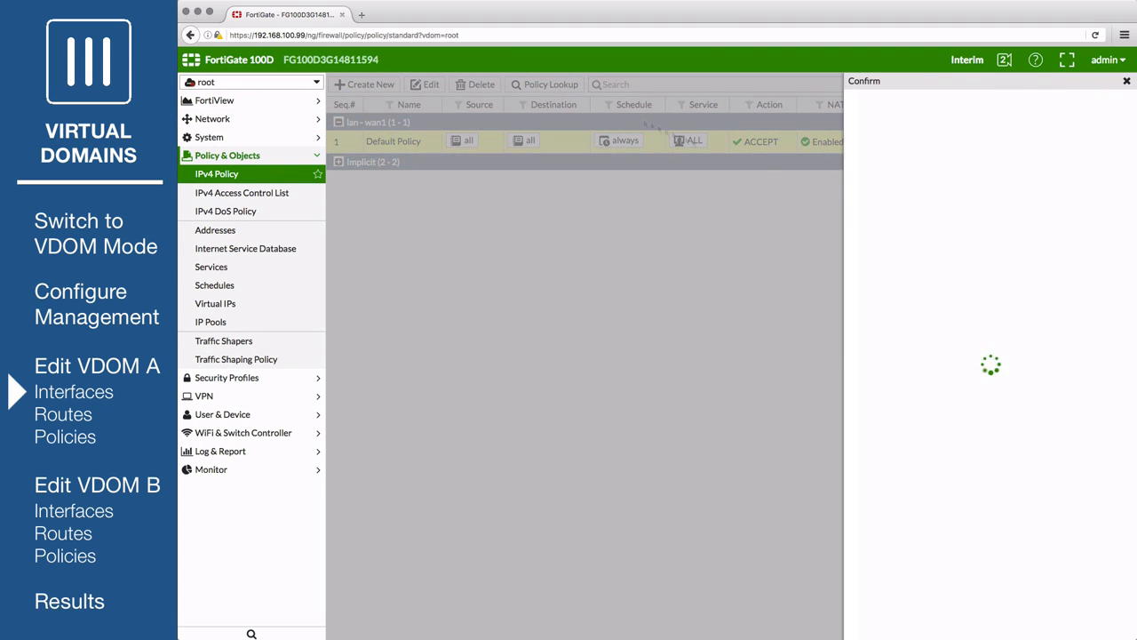
left_click(952, 148)
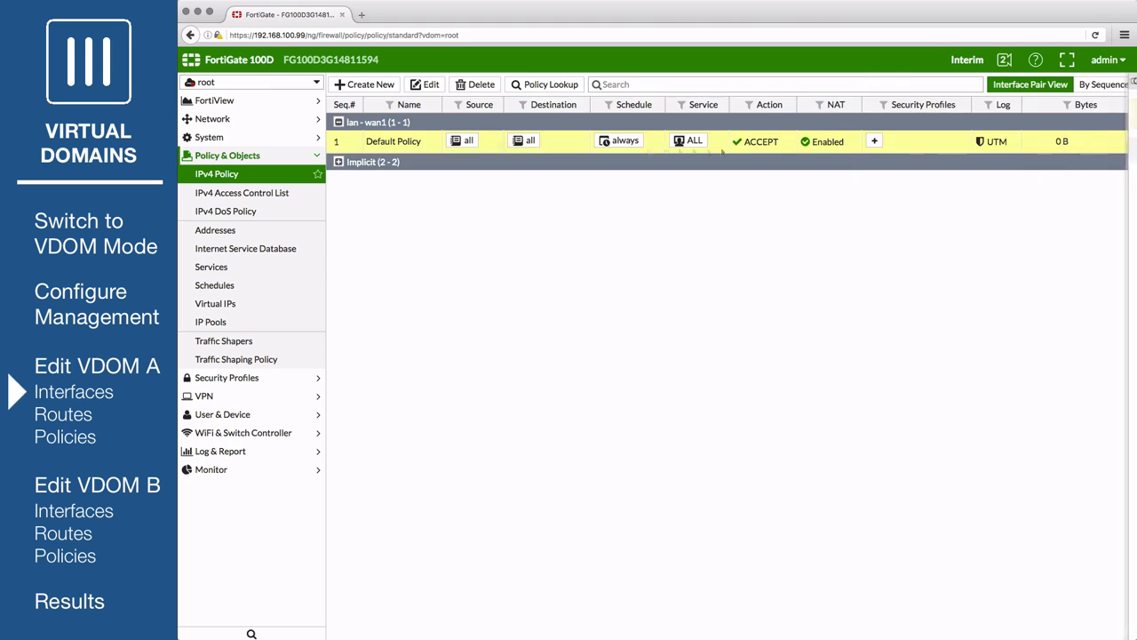
- Return to Global and show the Network > Interfaces list
left_click(249, 83)
left_click(248, 119)
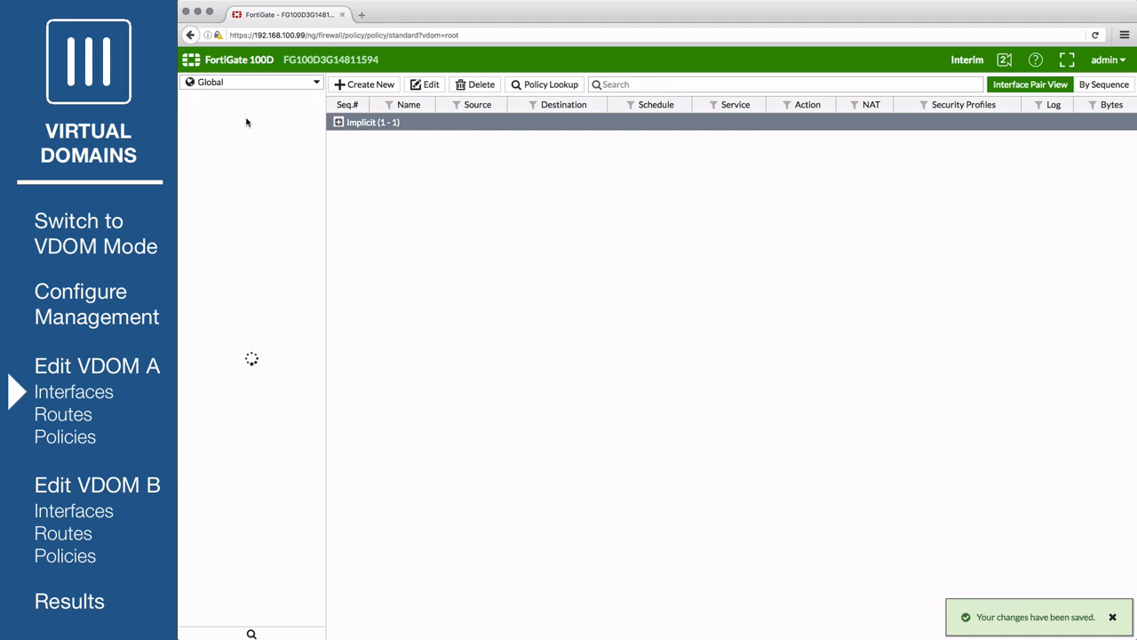
left_click(248, 121)
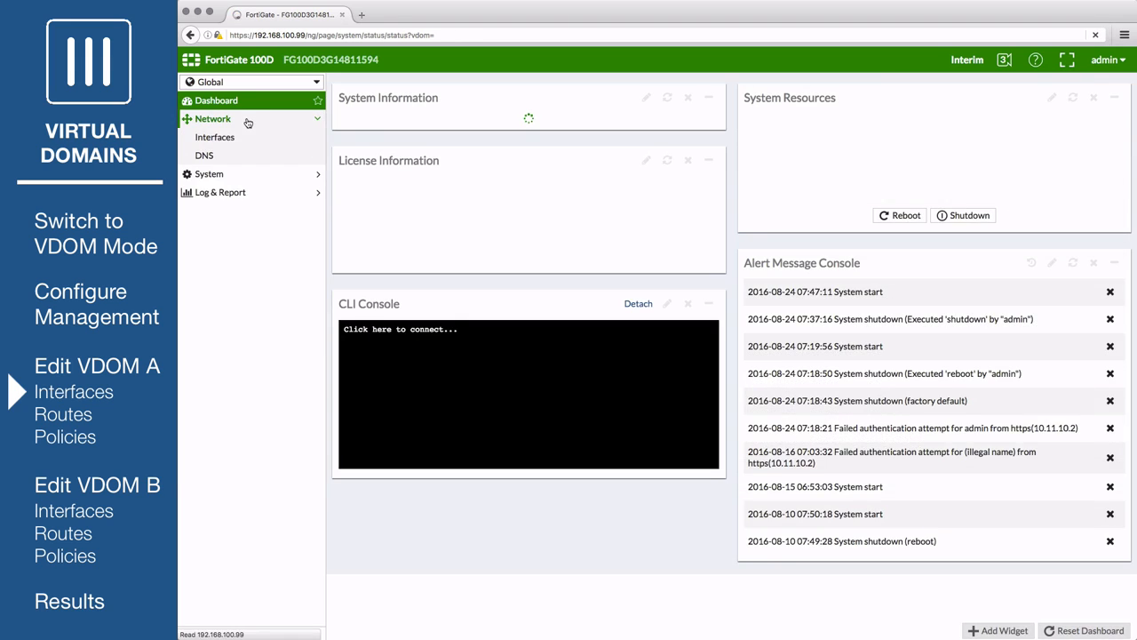
left_click(276, 145)
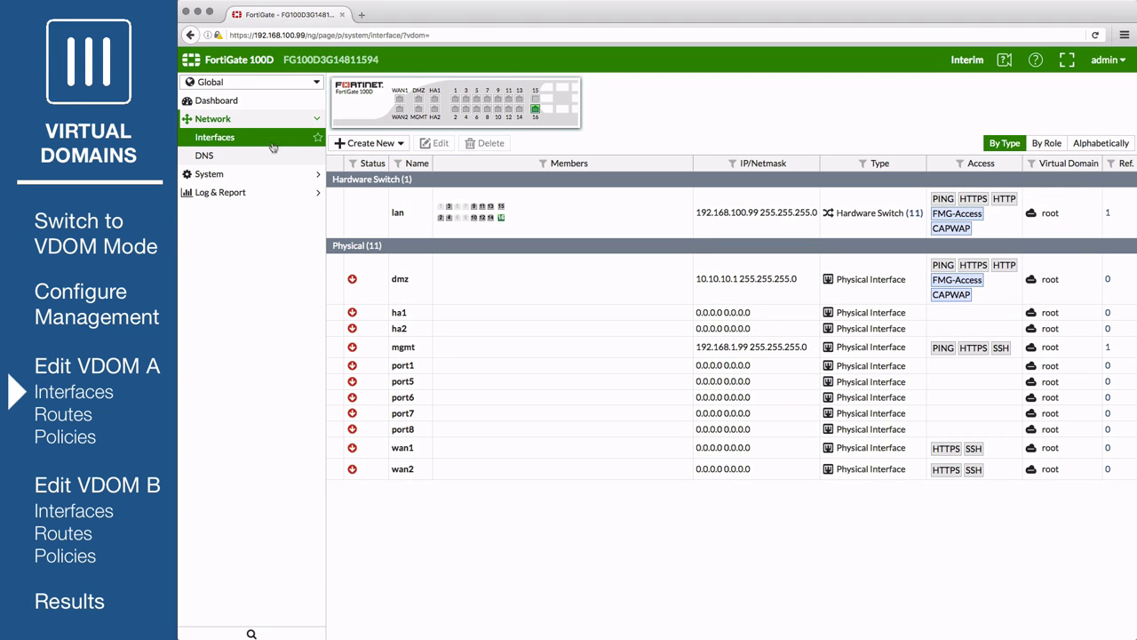
- Assign wan1 to VDOM-A with address 172.20.120.16/255.255.255.0
double_click(486, 455)
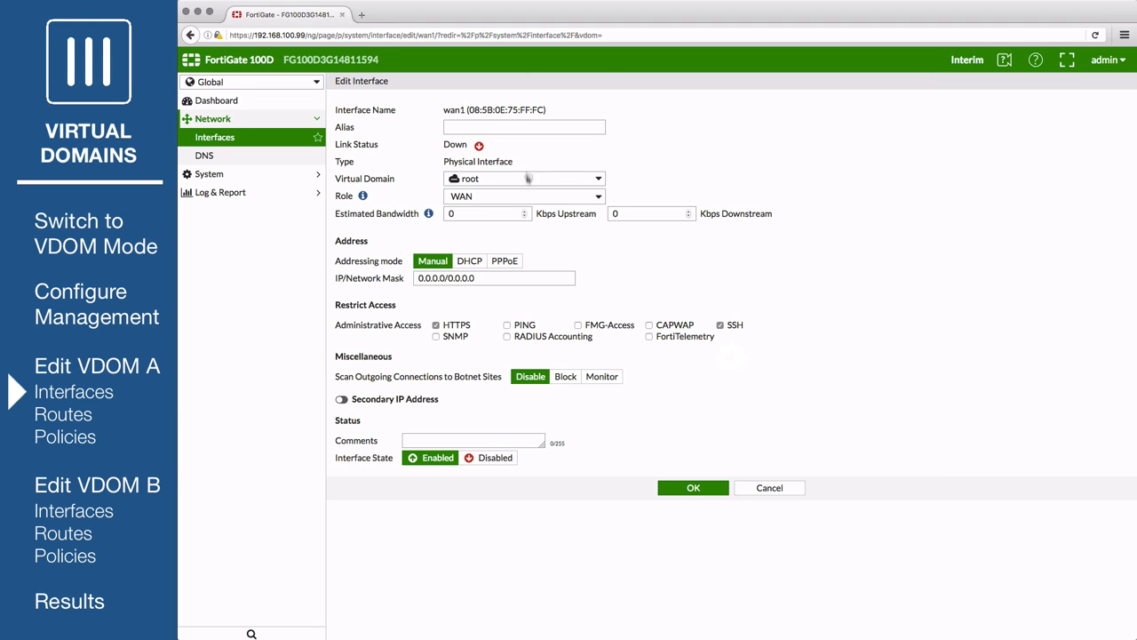
left_click(522, 177)
left_click(511, 213)
left_click_drag(482, 278, 395, 278)
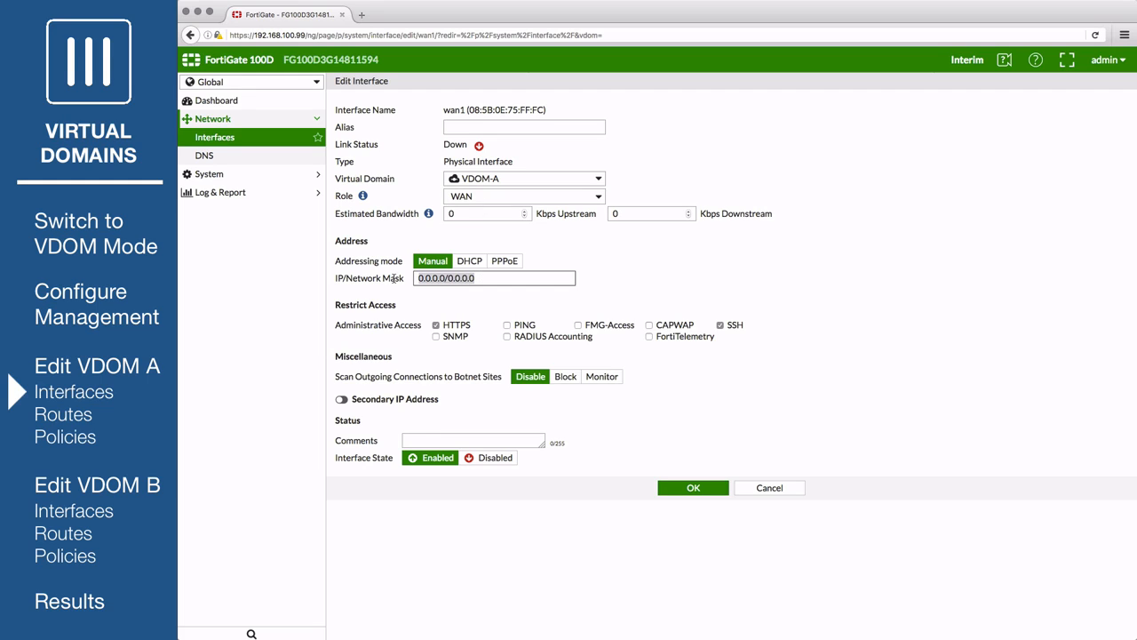
type("172.20.120.16/255.255.255")
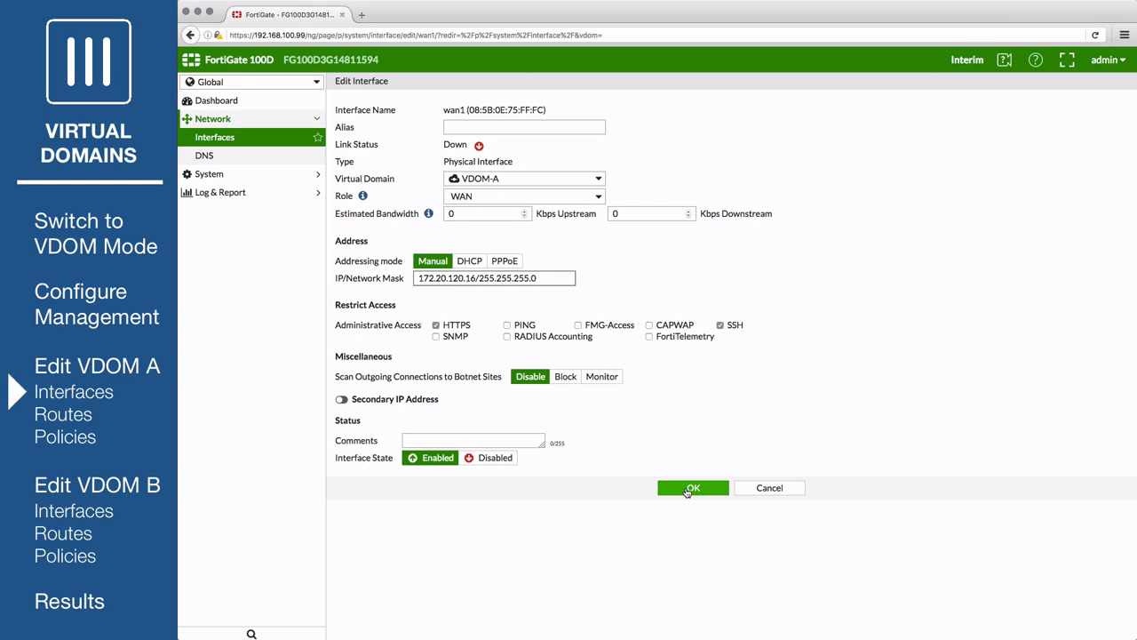
left_click(689, 489)
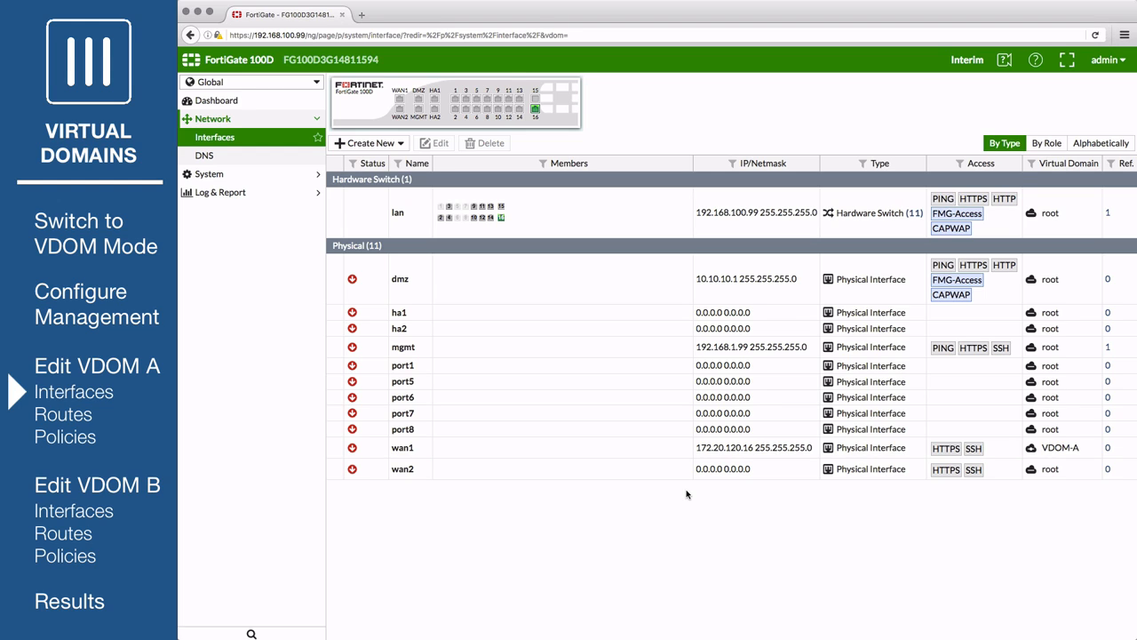
- Set port1 to VDOM-A, LAN role, 192.168.101.1/255.255.255.0, HTTPS/PING/SSH access, with a DHCP server
double_click(486, 366)
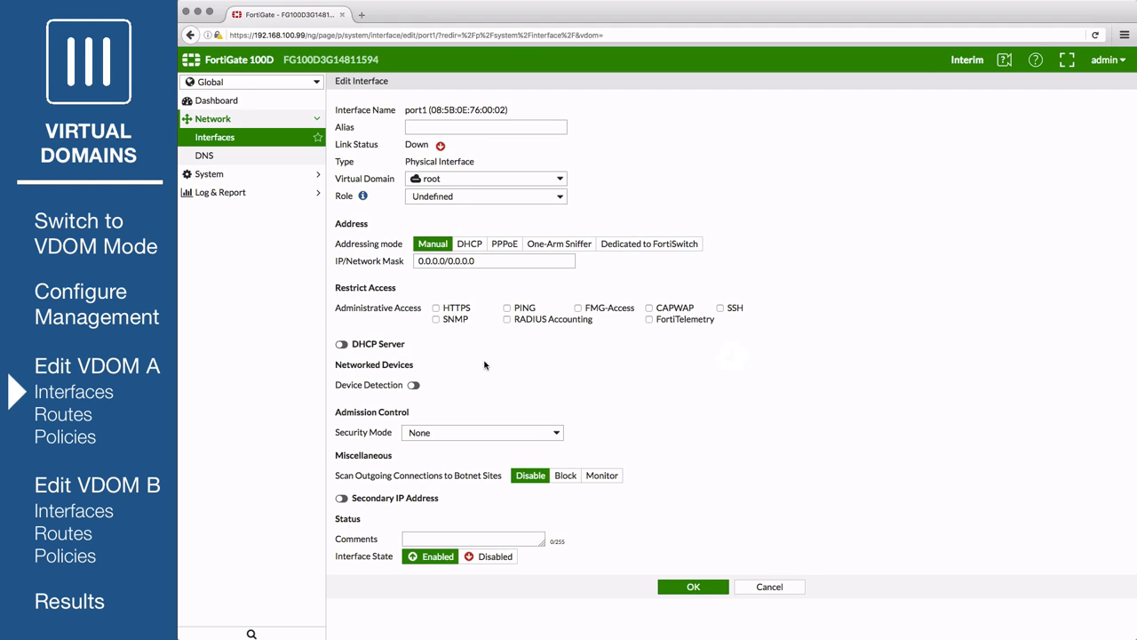
left_click(460, 183)
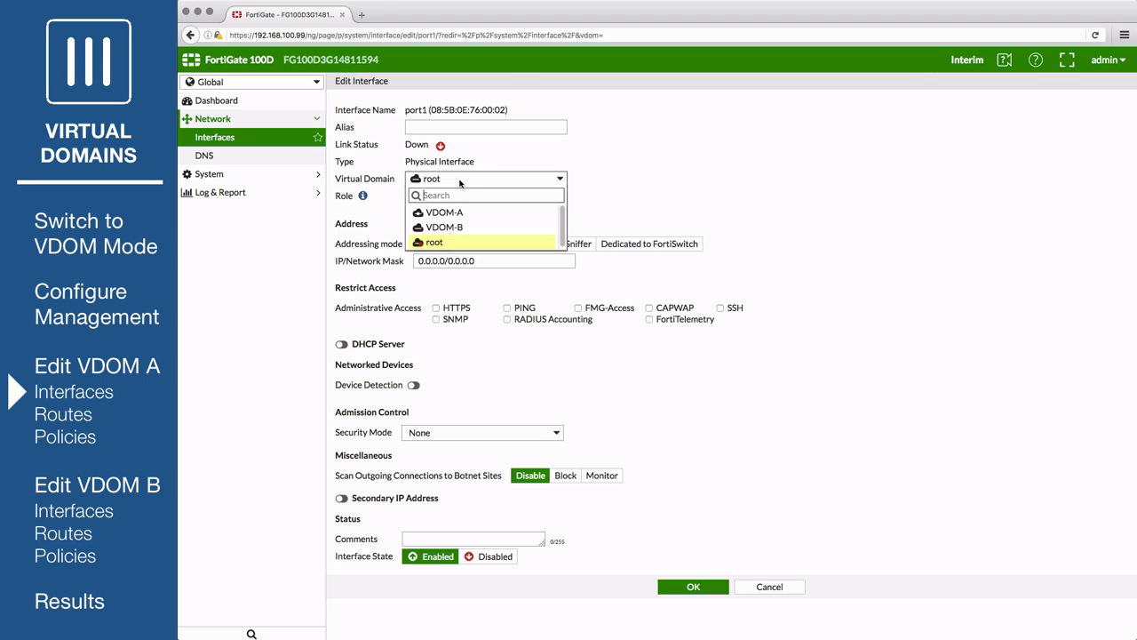
left_click(455, 215)
left_click(455, 199)
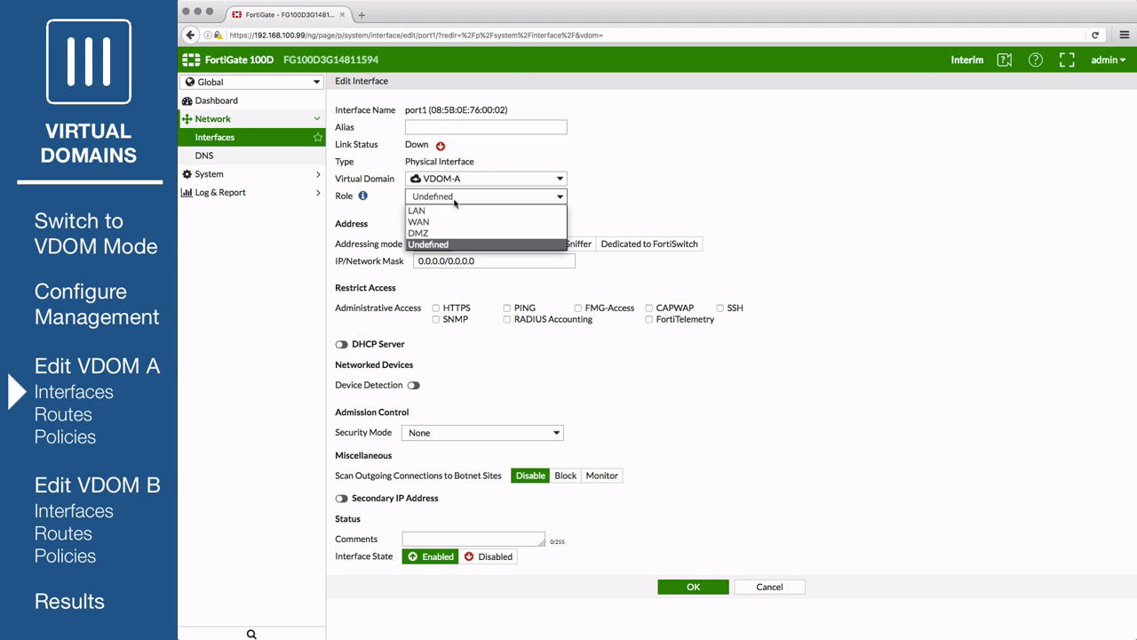
left_click(453, 211)
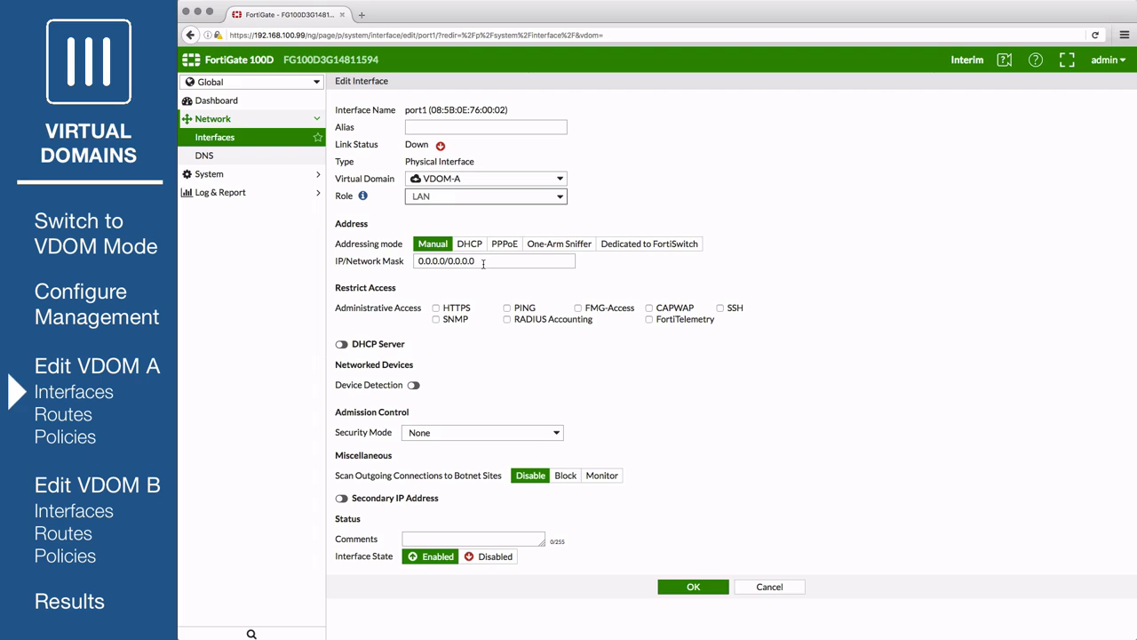
left_click_drag(483, 263, 402, 263)
type("192.168")
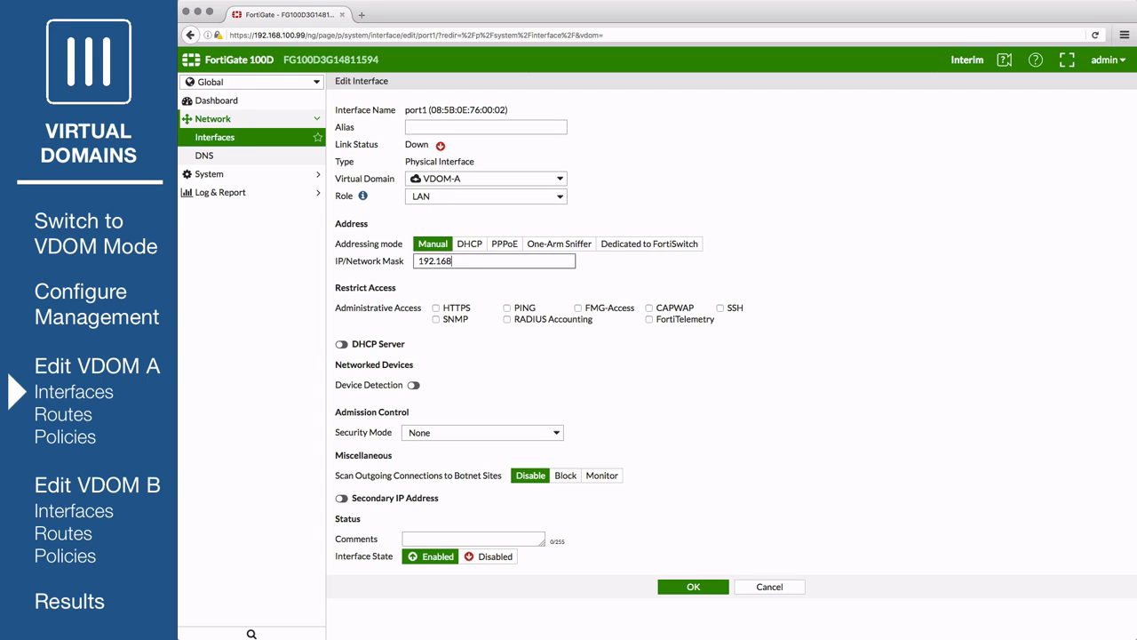
type(".101.1/255.255.255.0")
left_click(436, 309)
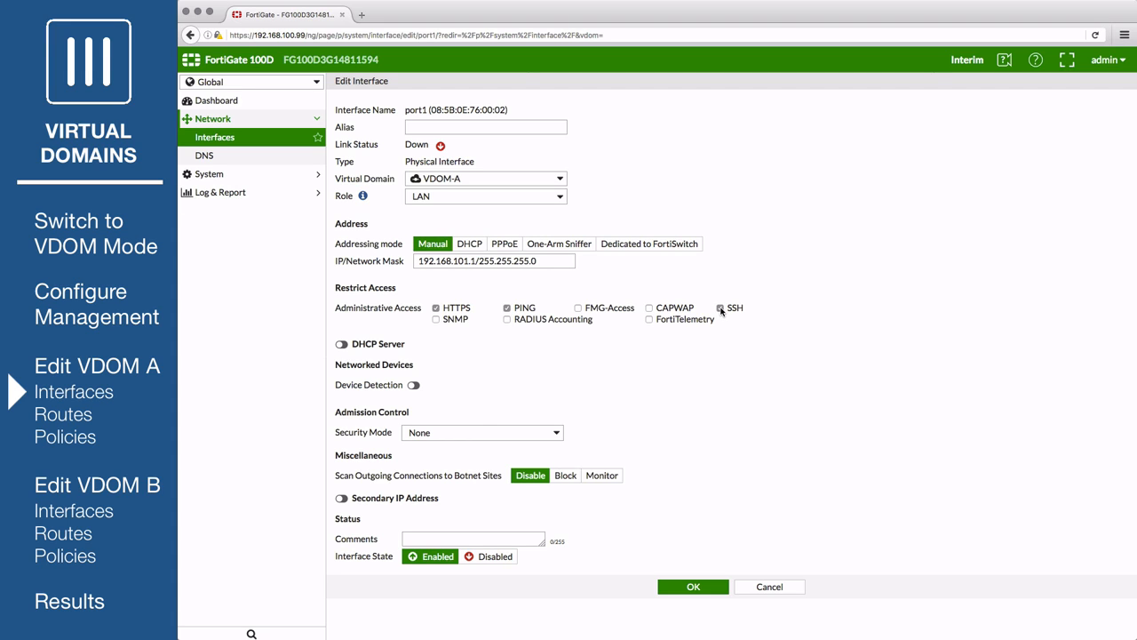
left_click(341, 344)
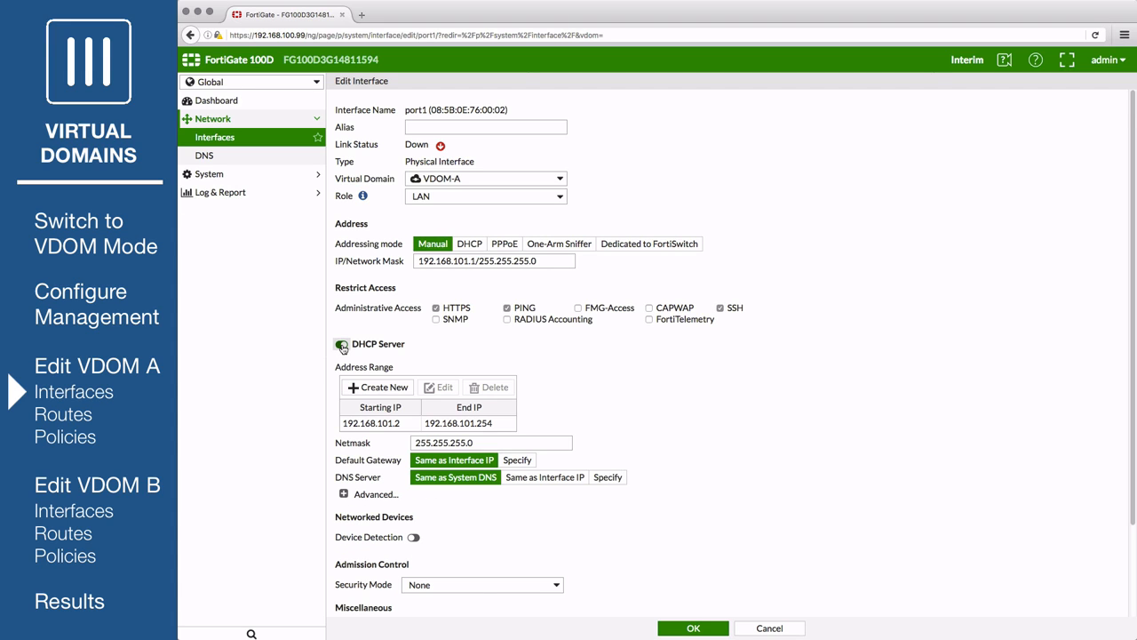
scroll(630, 410, "down", 3)
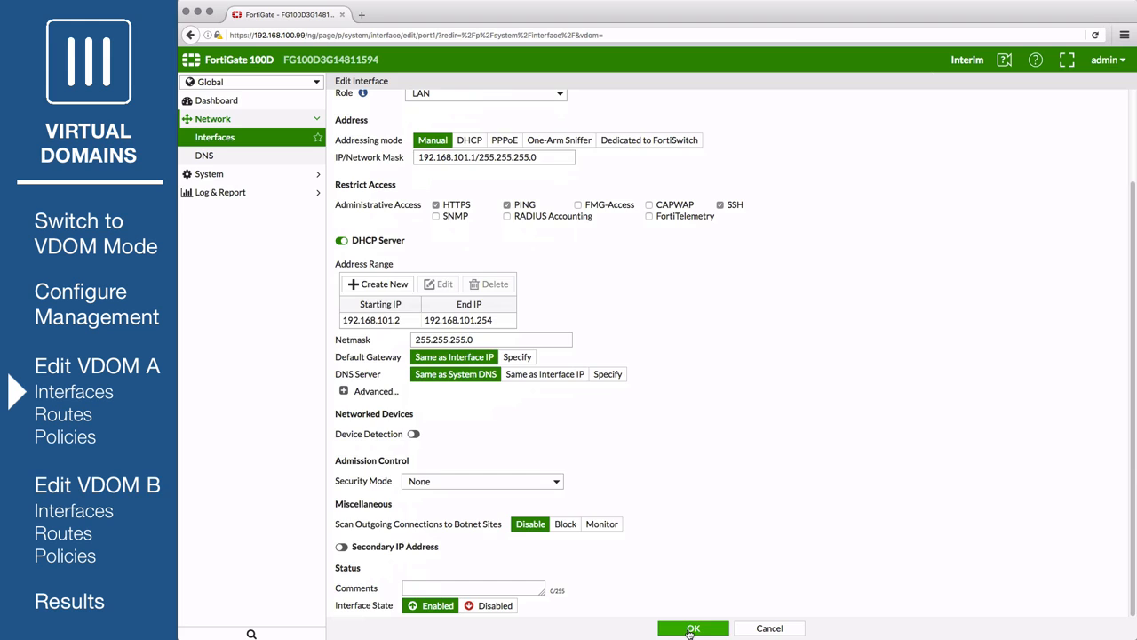
left_click(692, 628)
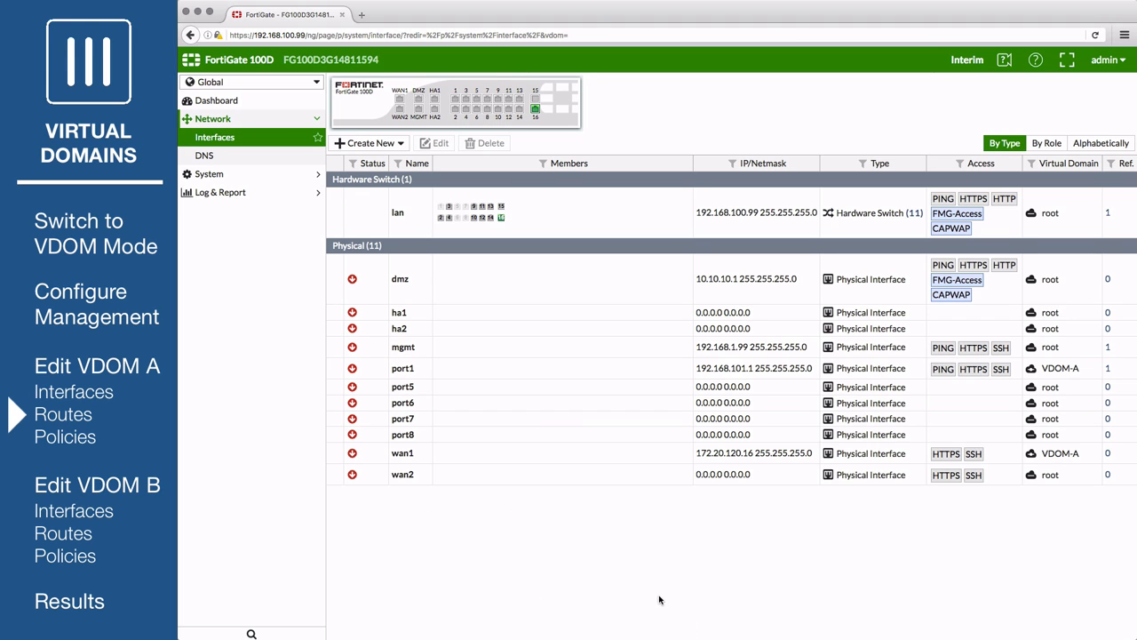
- In VDOM-A, add a default static route via wan1 with gateway 172.20.121.2
left_click(266, 82)
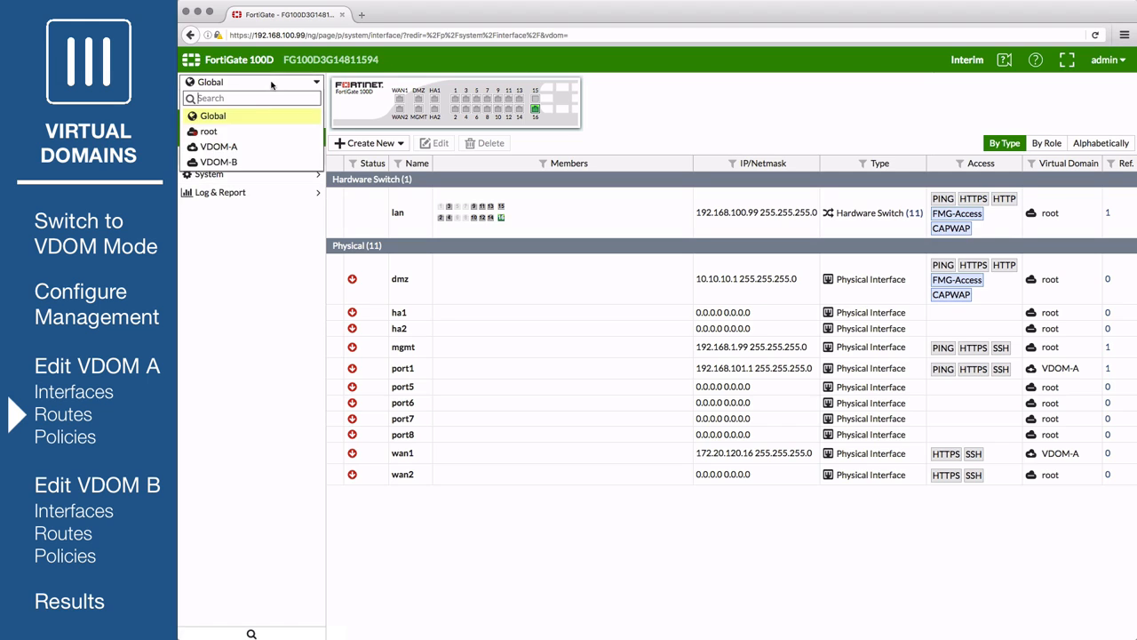
left_click(236, 147)
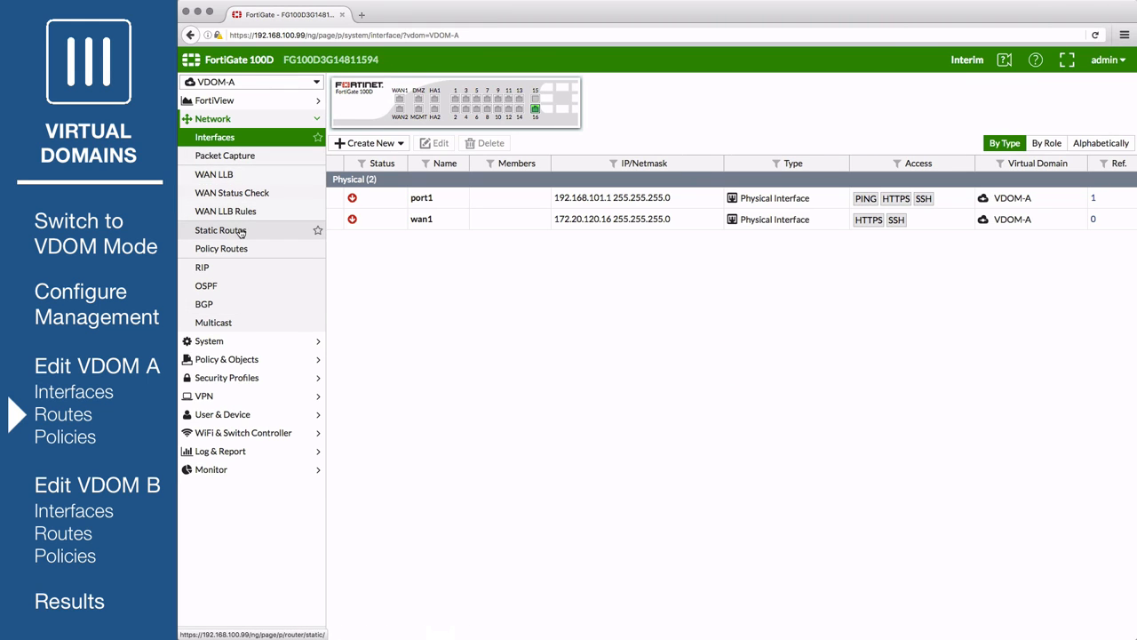
left_click(239, 231)
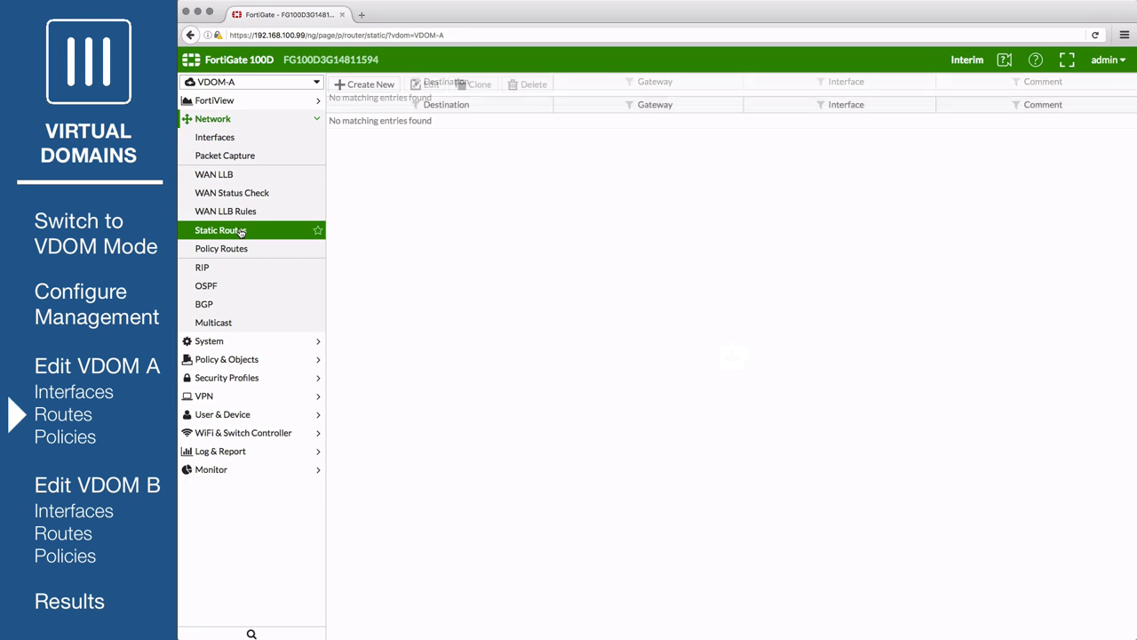
left_click(358, 86)
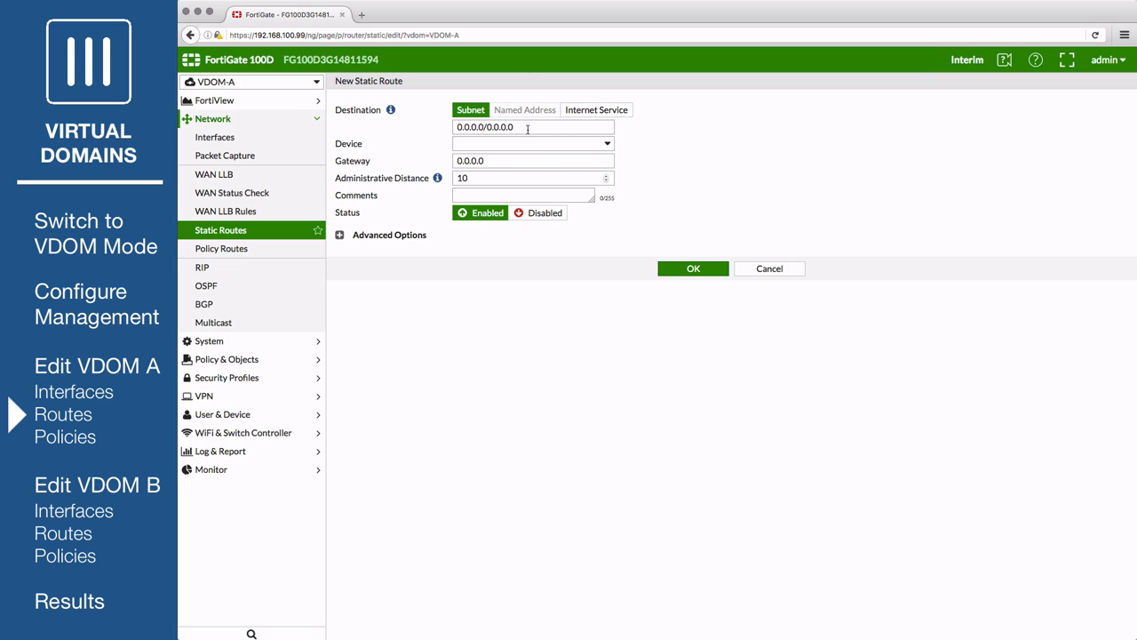
left_click(529, 147)
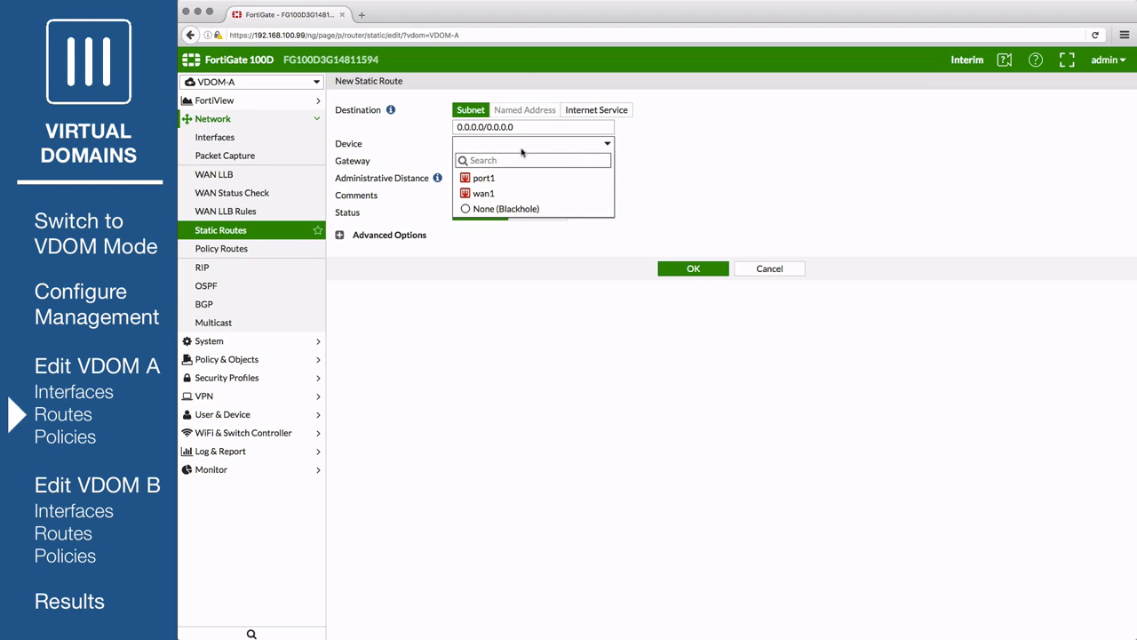
left_click(508, 194)
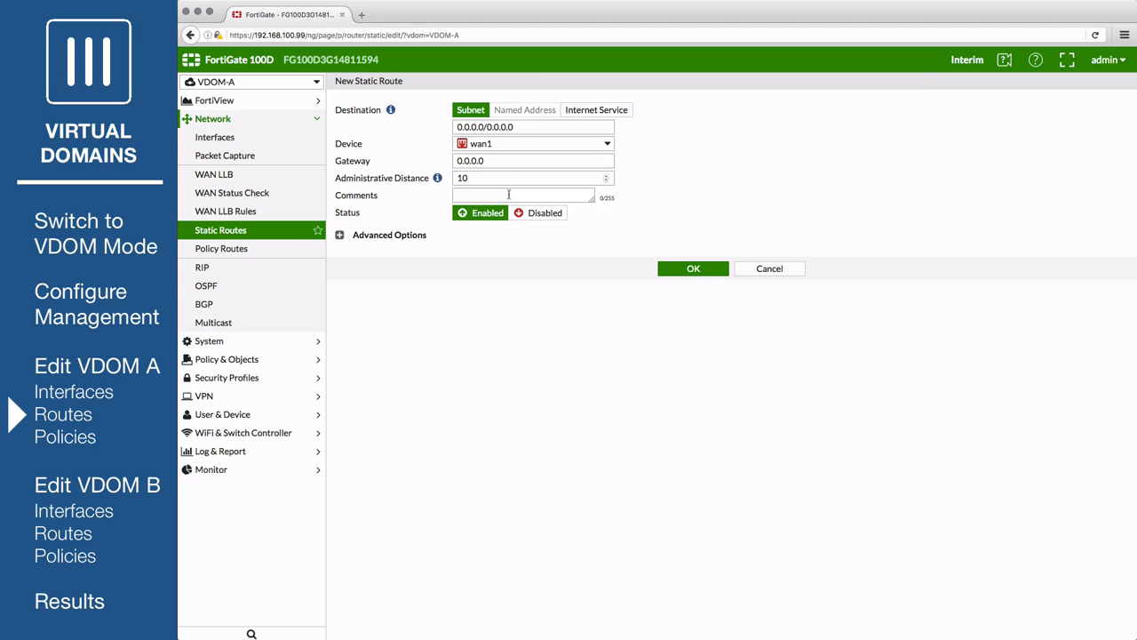
left_click_drag(505, 159, 434, 157)
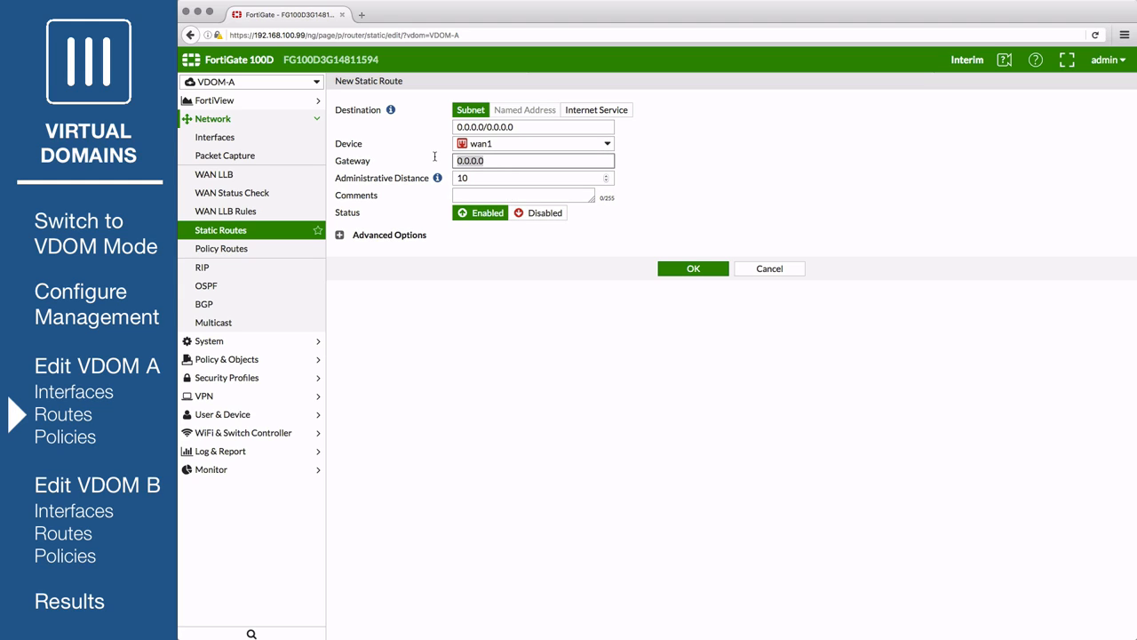
type("172.20.121.2")
left_click(681, 273)
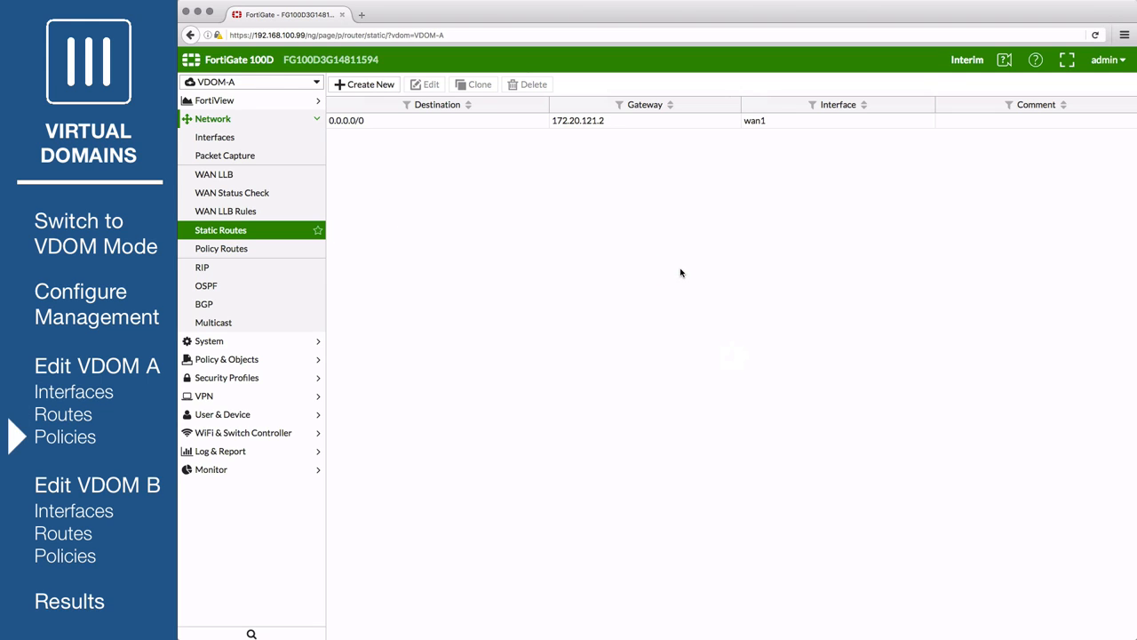
- Start a new VDOM-A firewall policy named VDOM-A-Internet from port1 to wan1
left_click(213, 359)
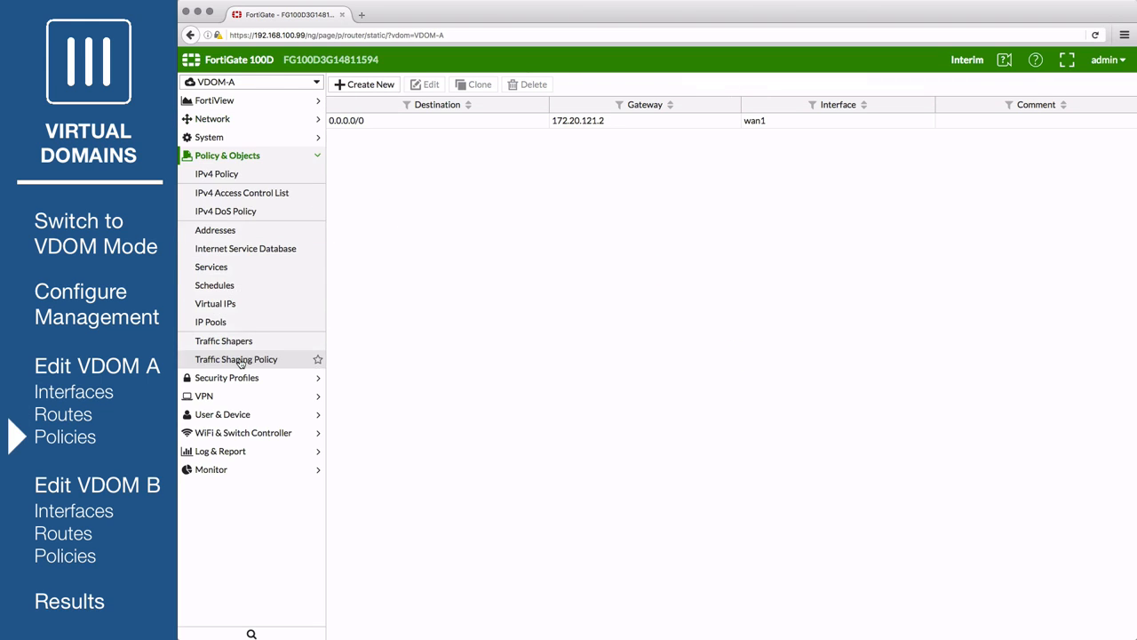
left_click(220, 175)
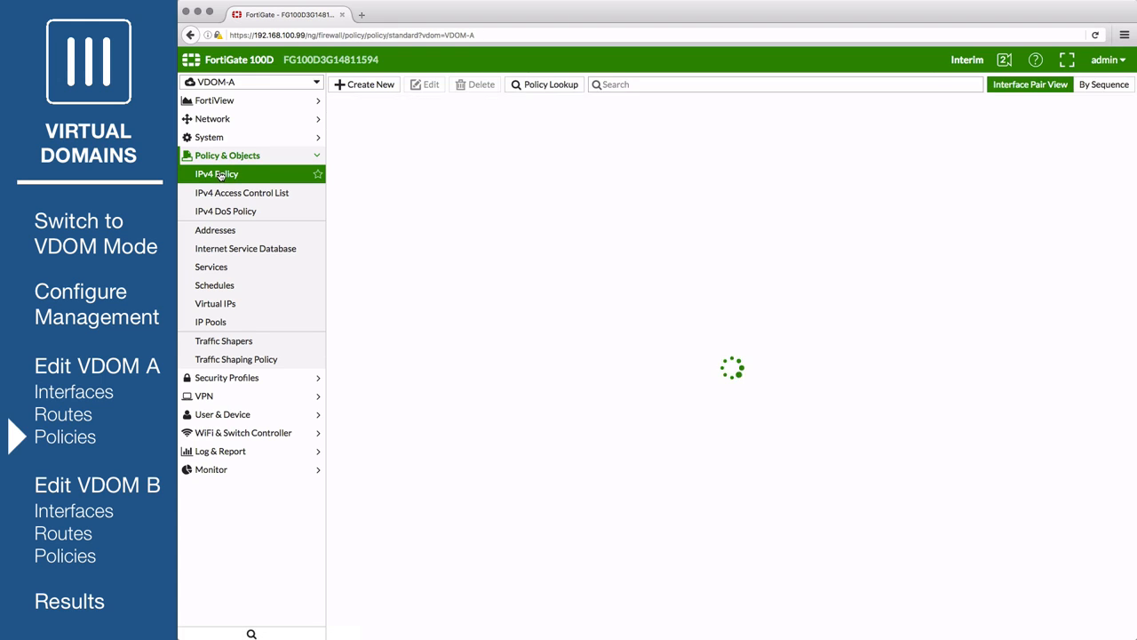
left_click(351, 84)
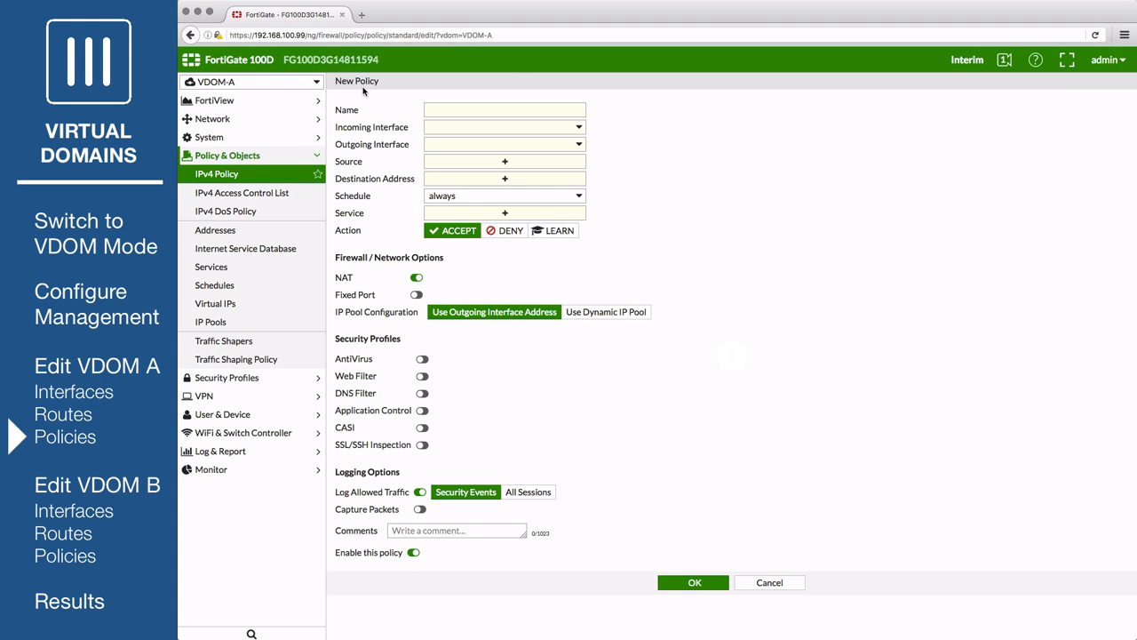
left_click(436, 110)
type("VDOM-A")
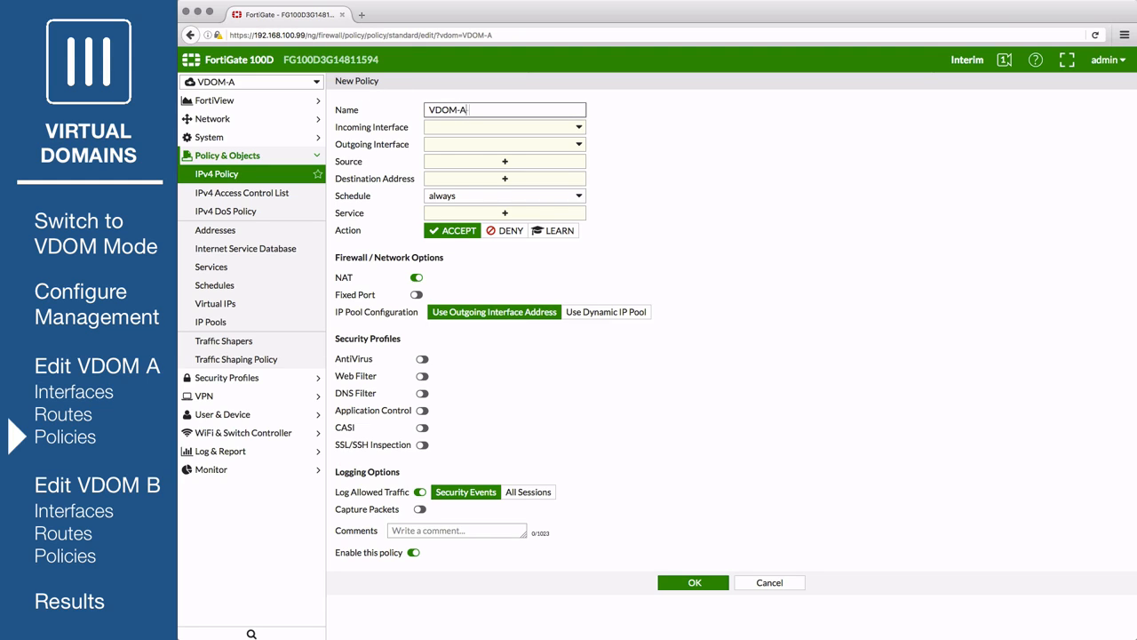
type("-Internet")
left_click(493, 131)
left_click(488, 159)
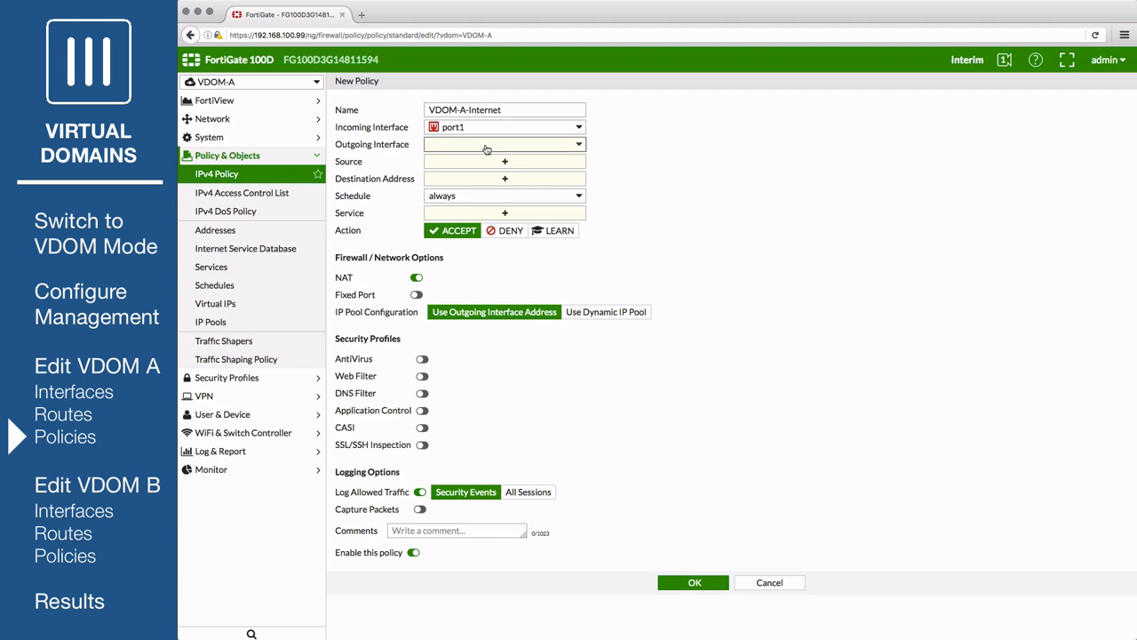
left_click(487, 146)
left_click(485, 188)
- Set the policy's source and destination addresses to all and its service to ALL
left_click(485, 165)
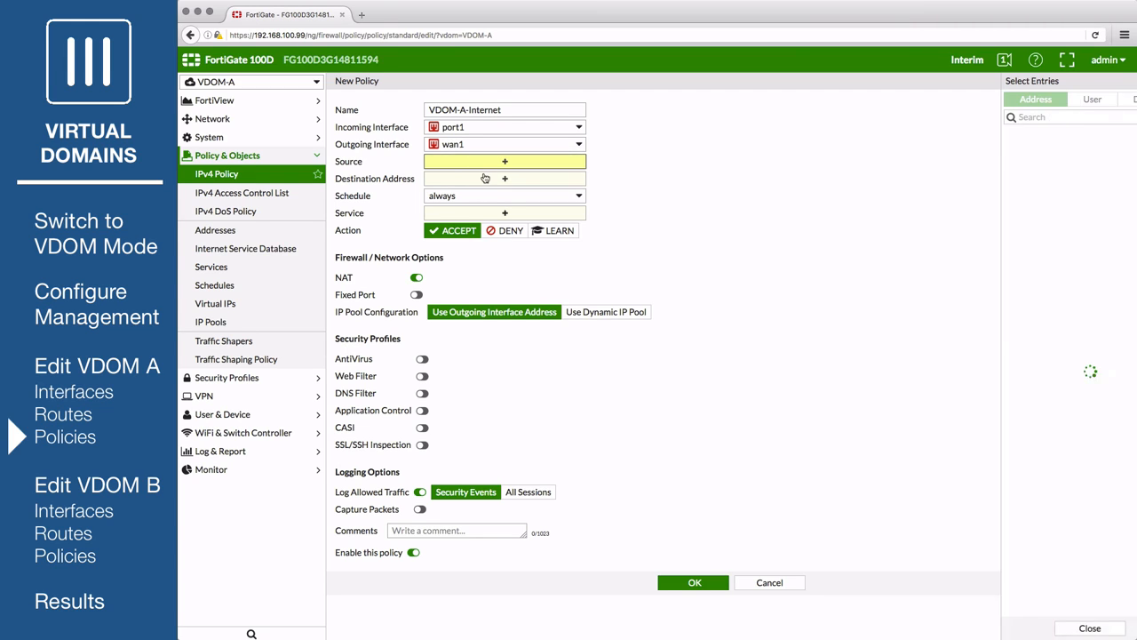
left_click(984, 151)
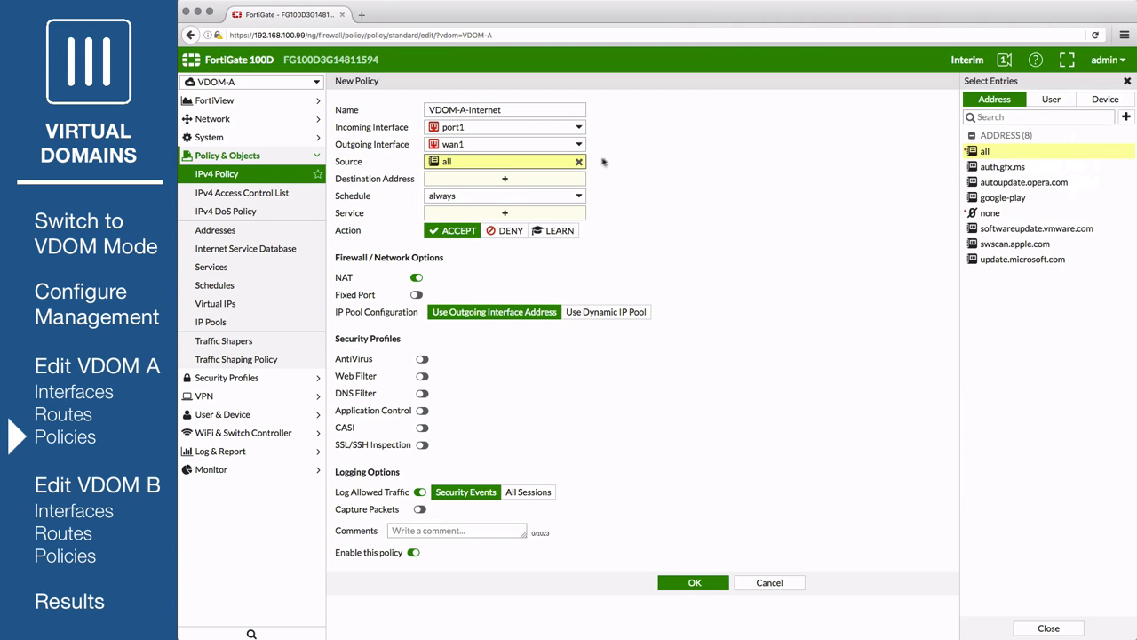
left_click(533, 181)
left_click(984, 133)
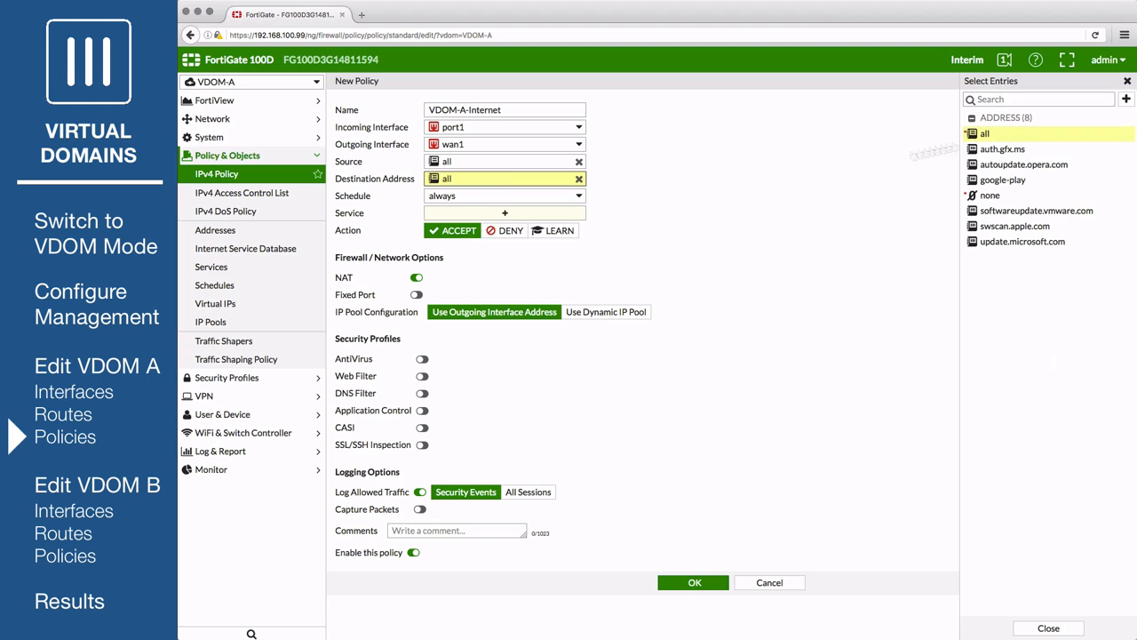
left_click(527, 216)
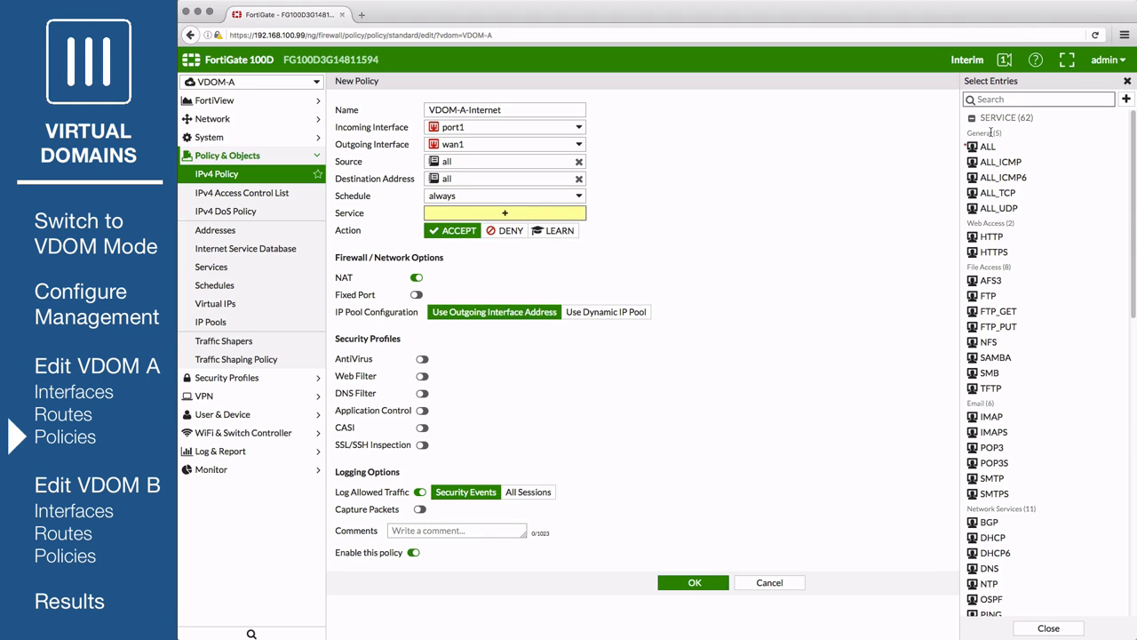
left_click(988, 147)
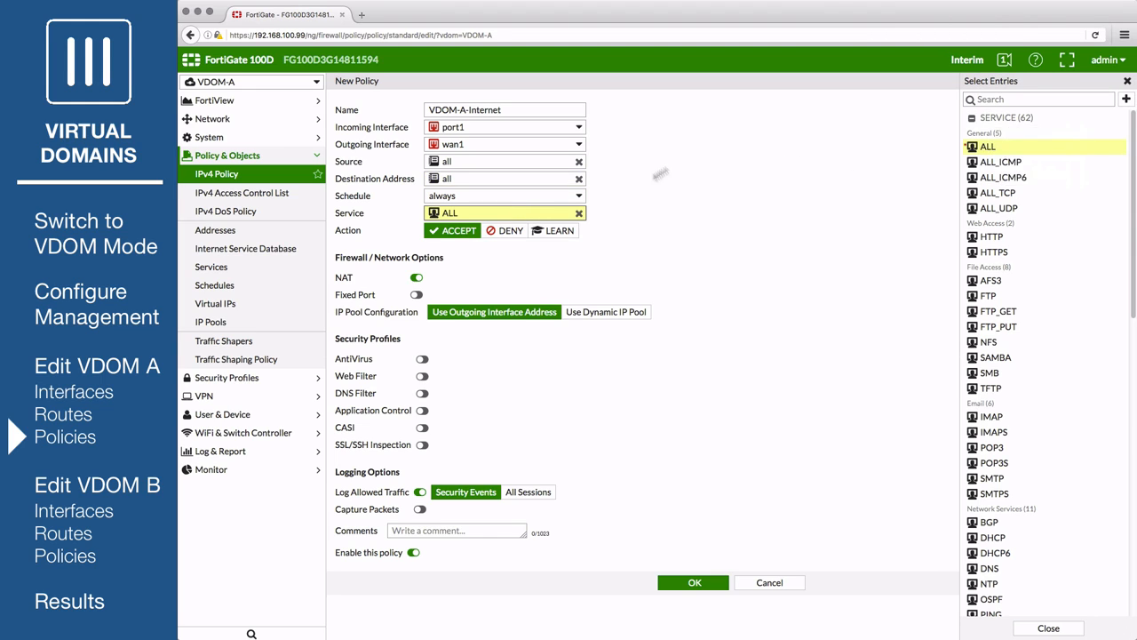
left_click(531, 271)
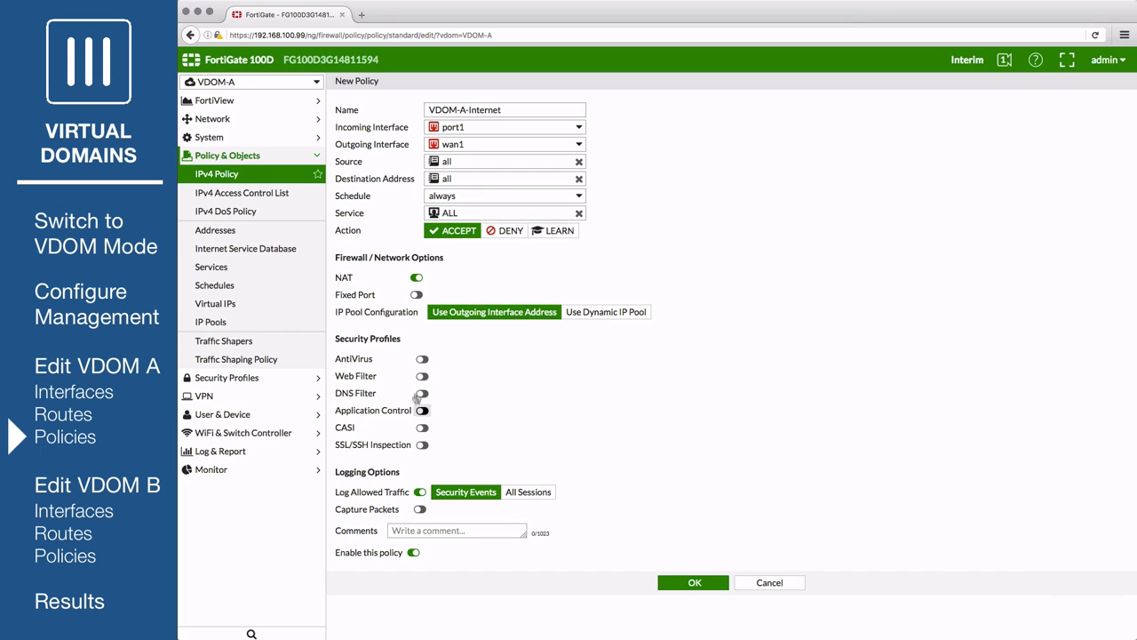
- Enable AntiVirus, Web Filter and Application Control, log all sessions, and save the policy
left_click(422, 360)
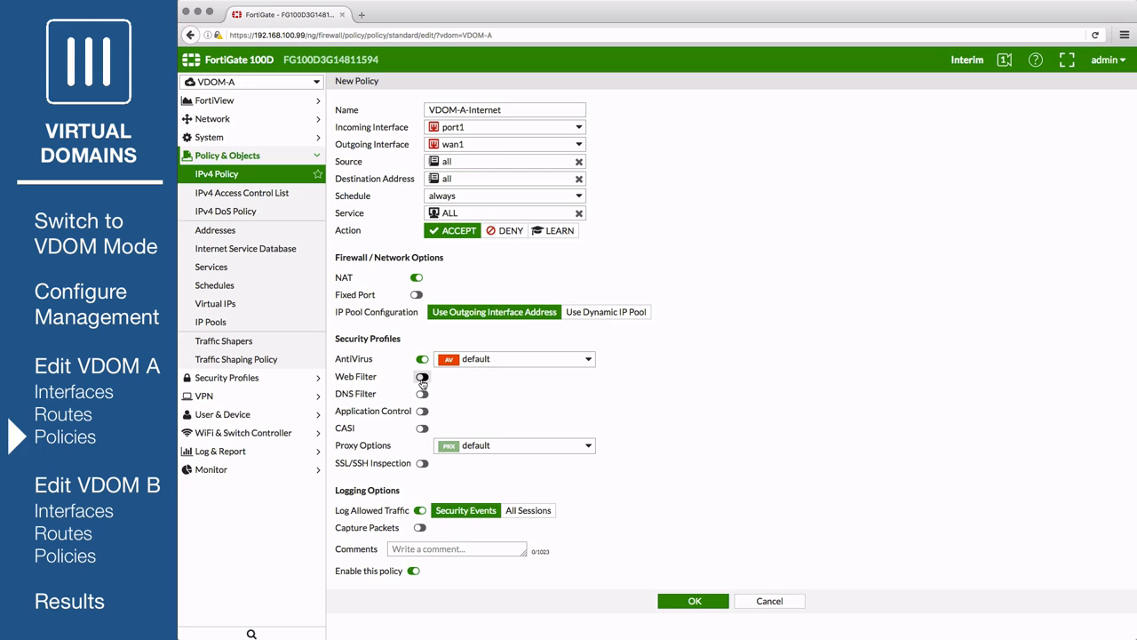
left_click(422, 377)
left_click(422, 411)
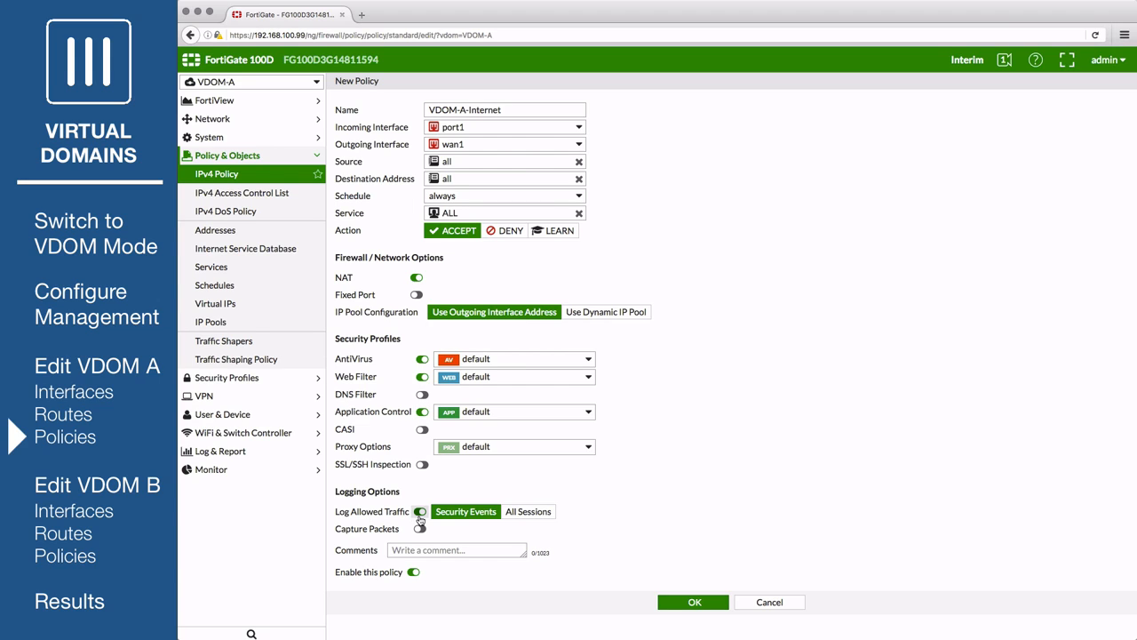
left_click(528, 511)
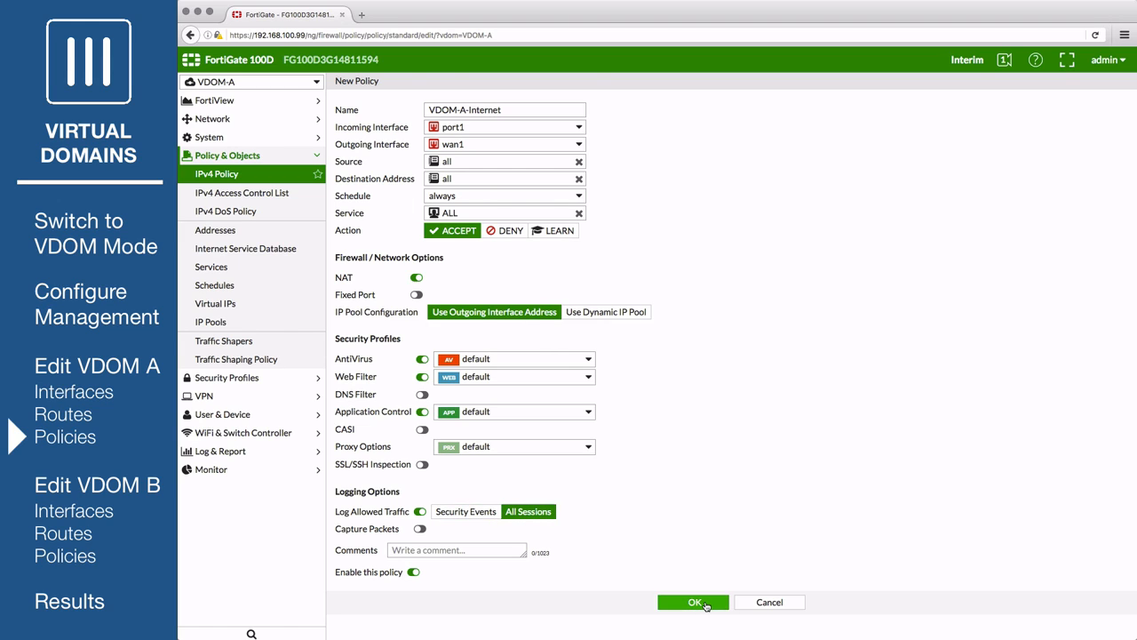
left_click(695, 602)
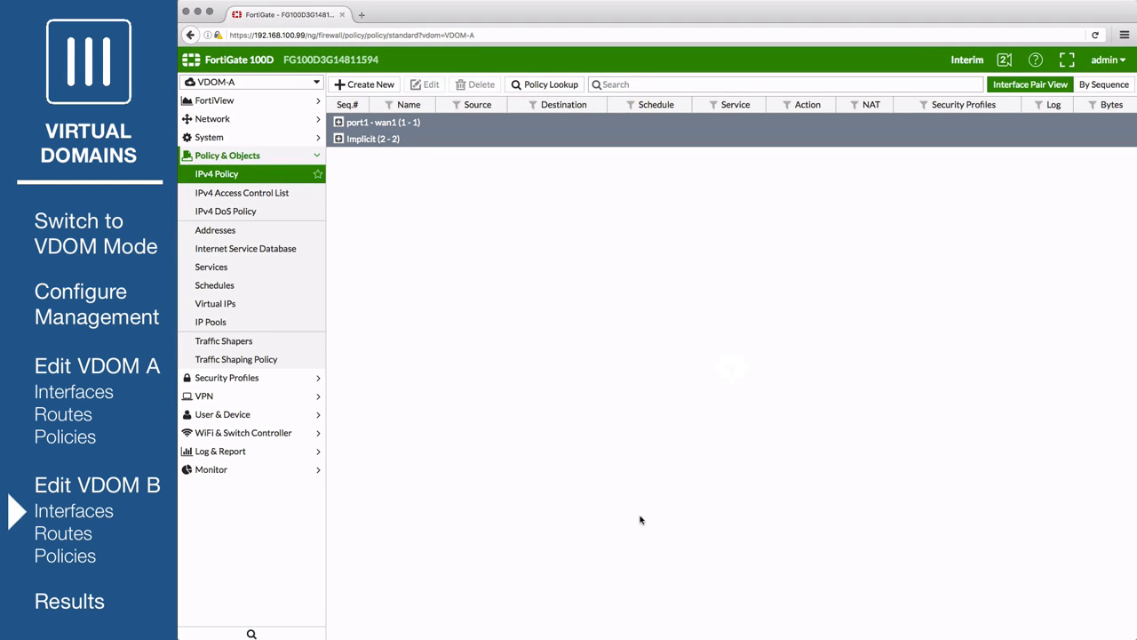
- Switch to the Global context and open the Network > Interfaces list
left_click(286, 84)
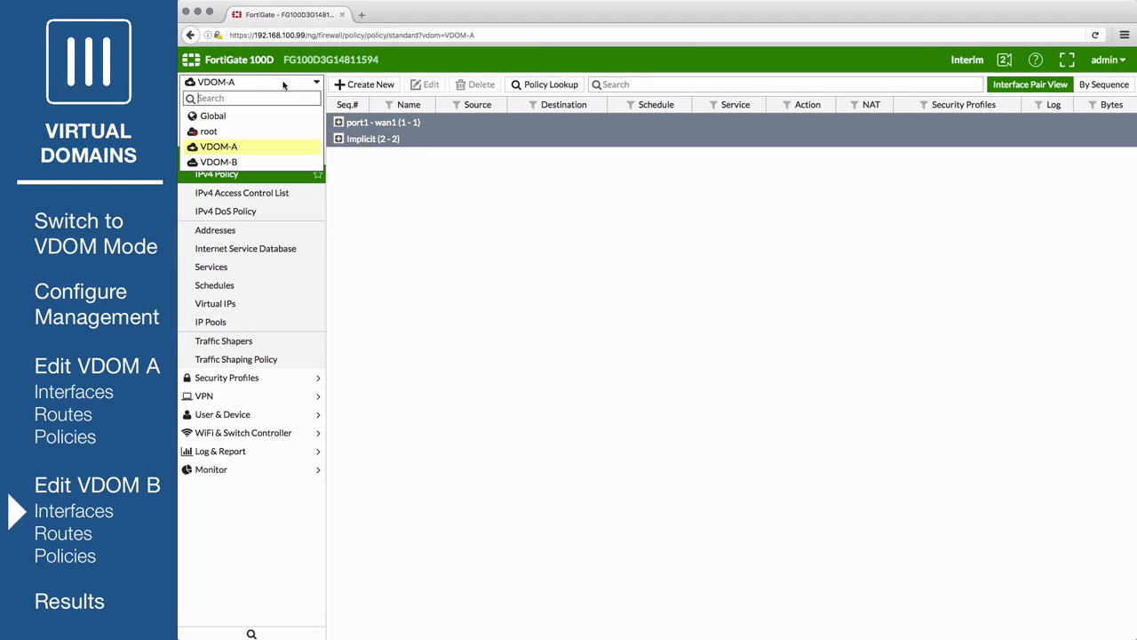
left_click(239, 119)
left_click(241, 120)
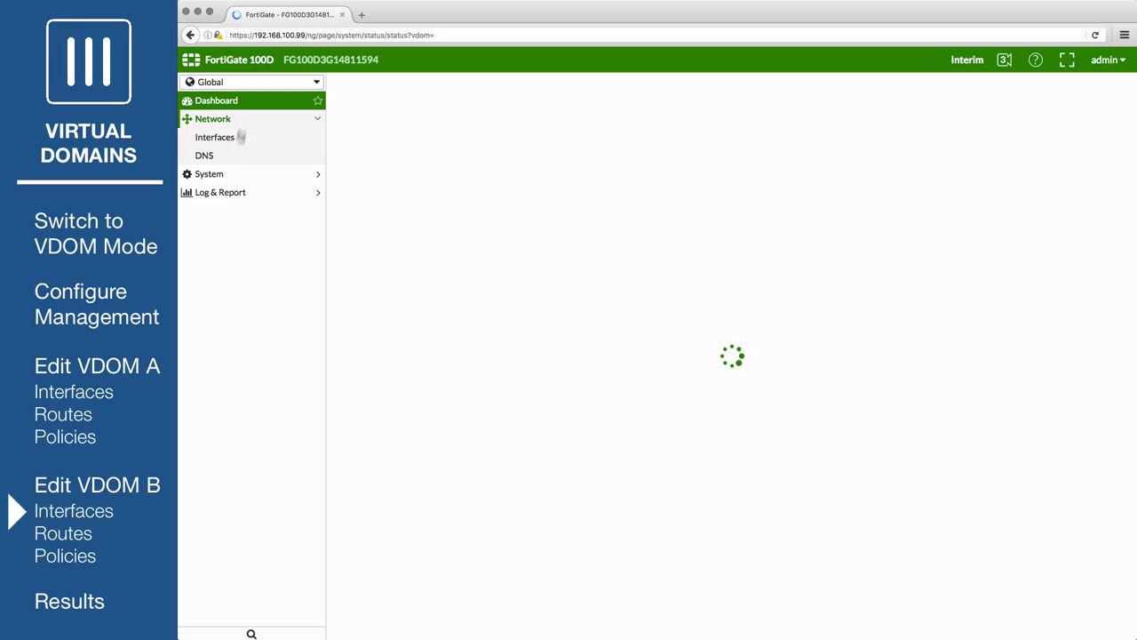
left_click(240, 137)
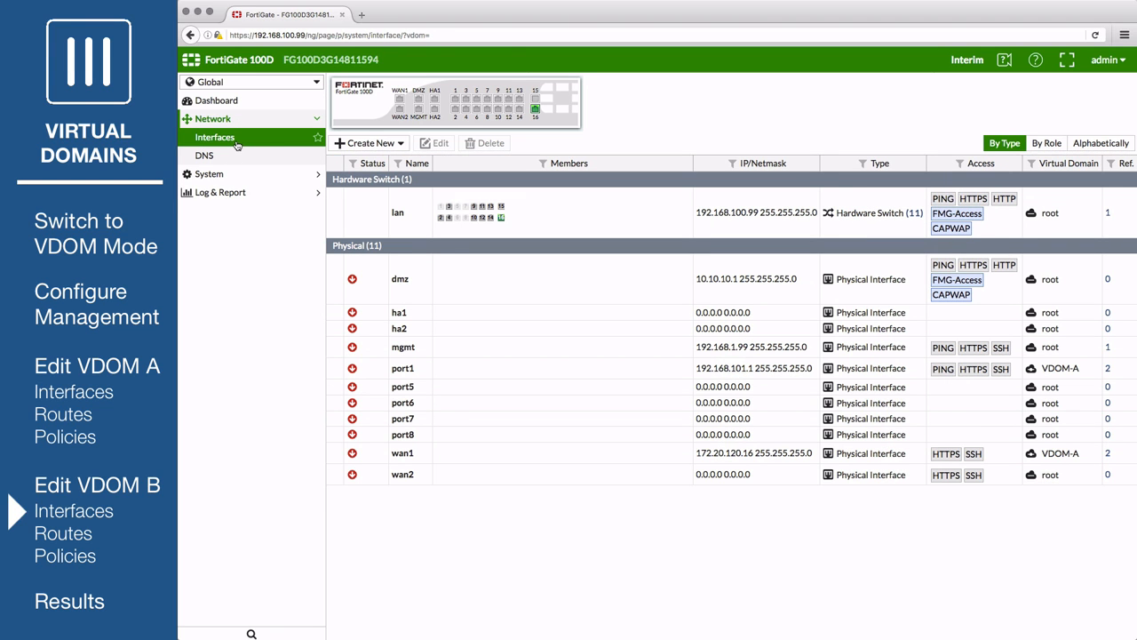
- Assign wan2 to VDOM-B with address 172.20.120.17/255.255.255.0 and save it
double_click(471, 478)
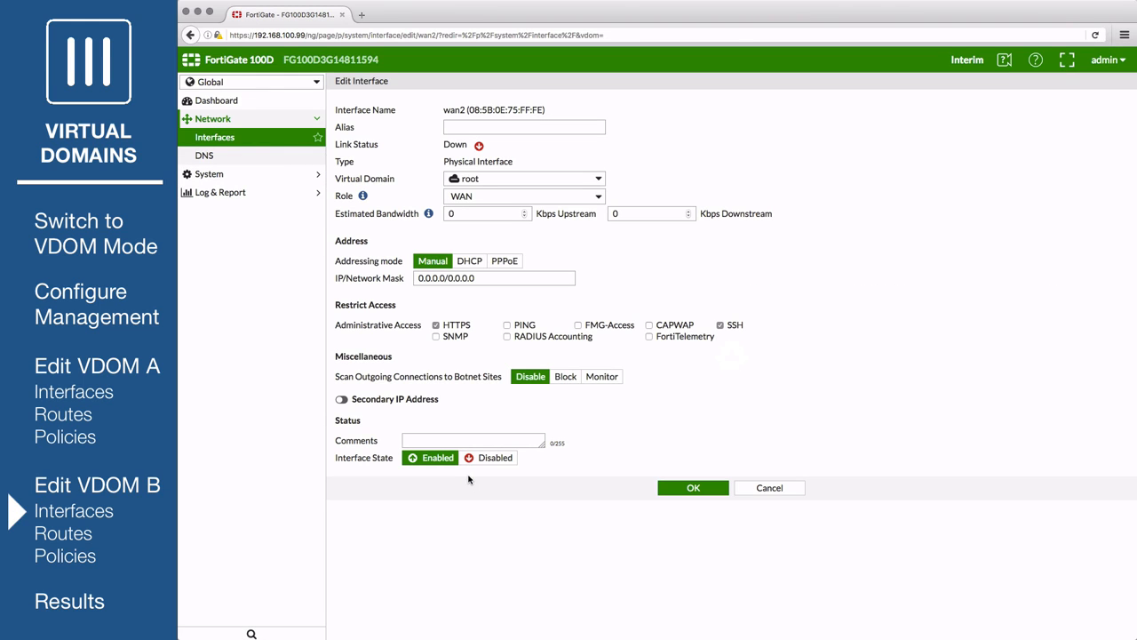
left_click(498, 181)
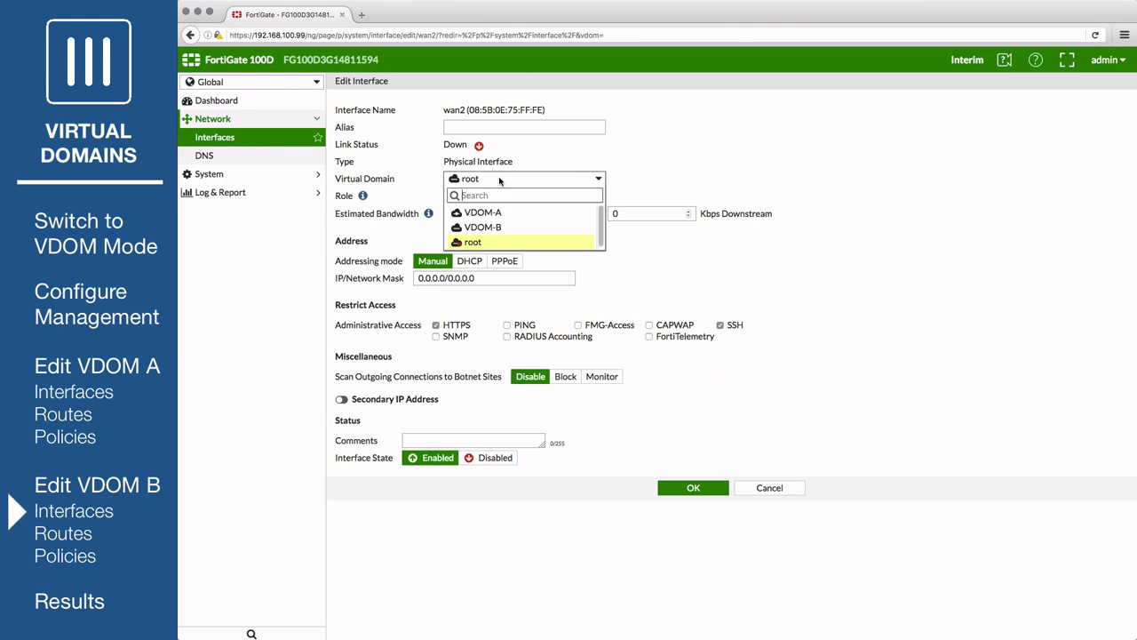
left_click(494, 228)
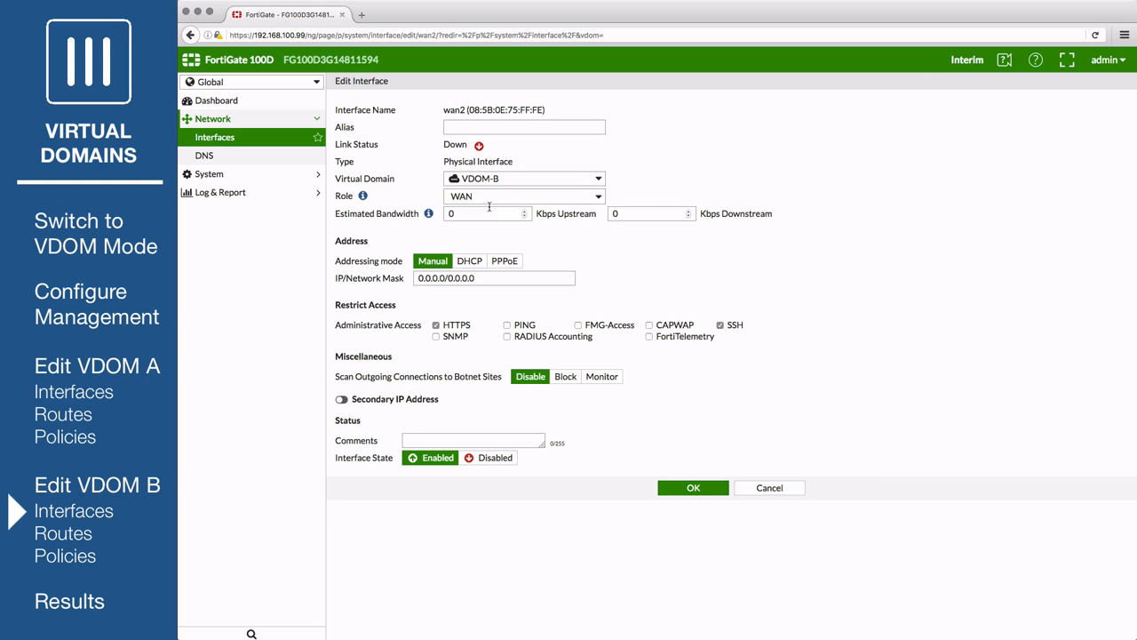
left_click(425, 278)
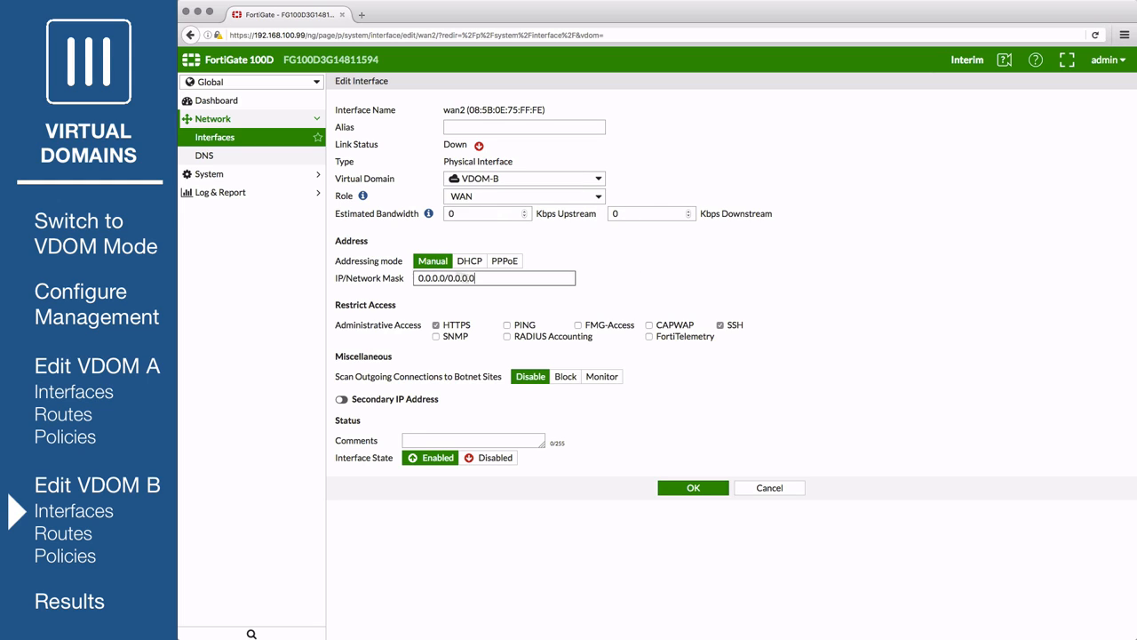
type("1")
type("17/255.255.255.0")
left_click(678, 497)
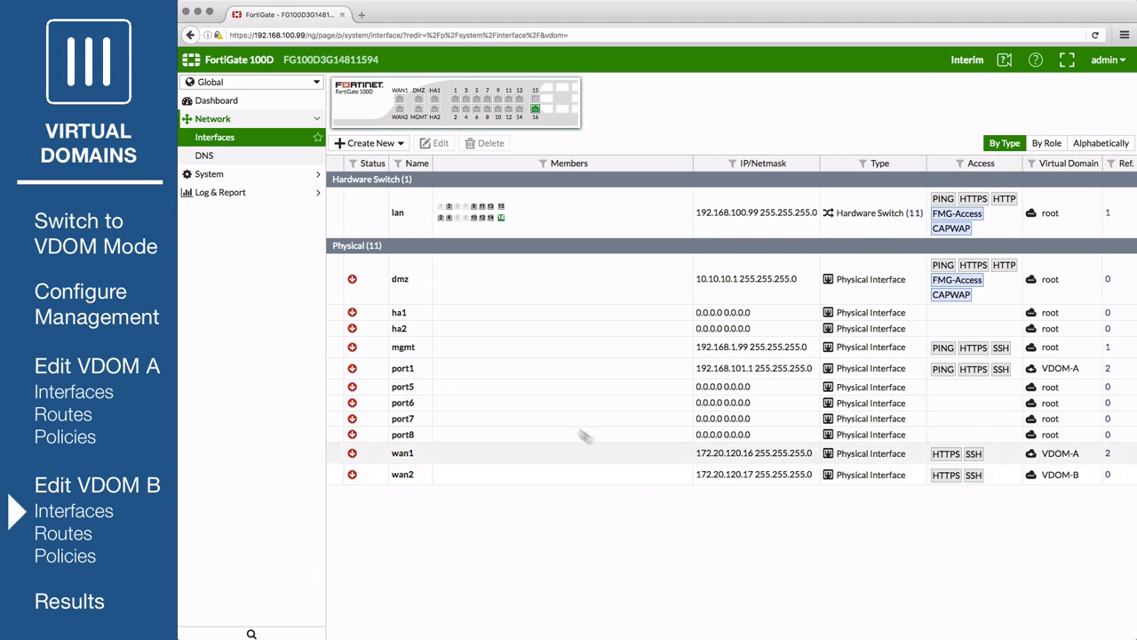
- Assign port5 and port6 to VDOM-B with the LAN role
double_click(517, 384)
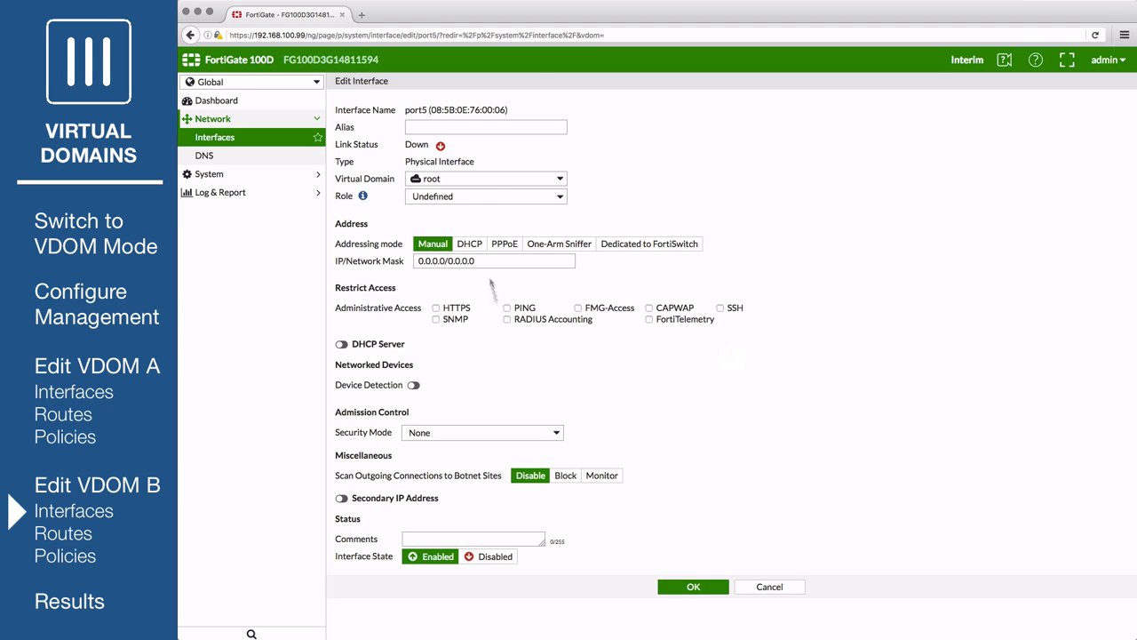
left_click(477, 184)
left_click(466, 226)
left_click(467, 199)
left_click(459, 210)
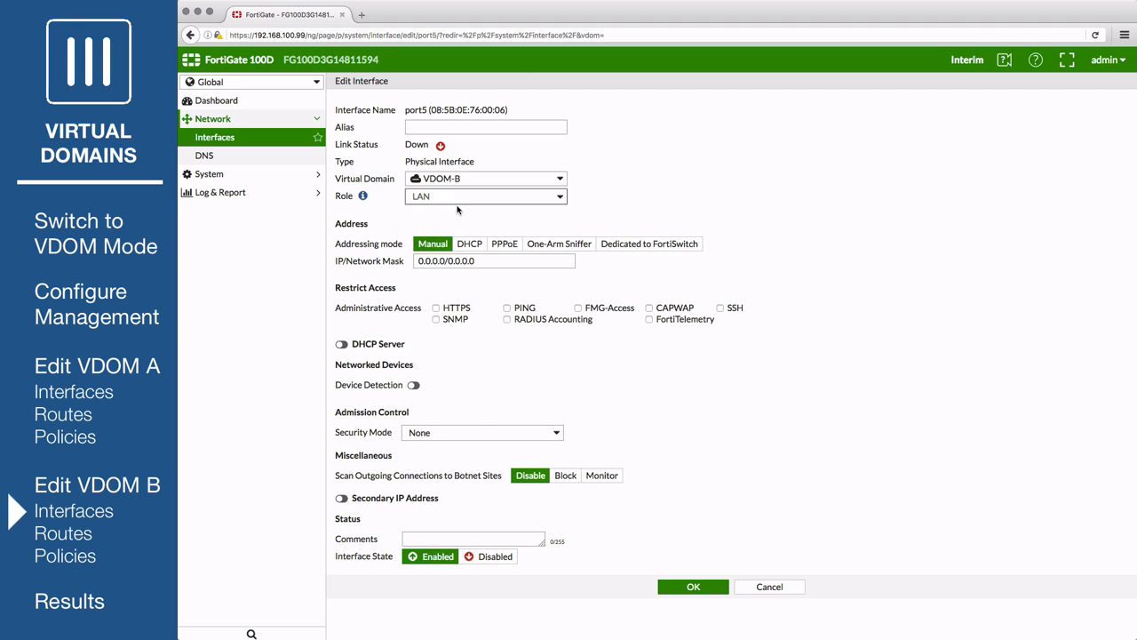
left_click(685, 588)
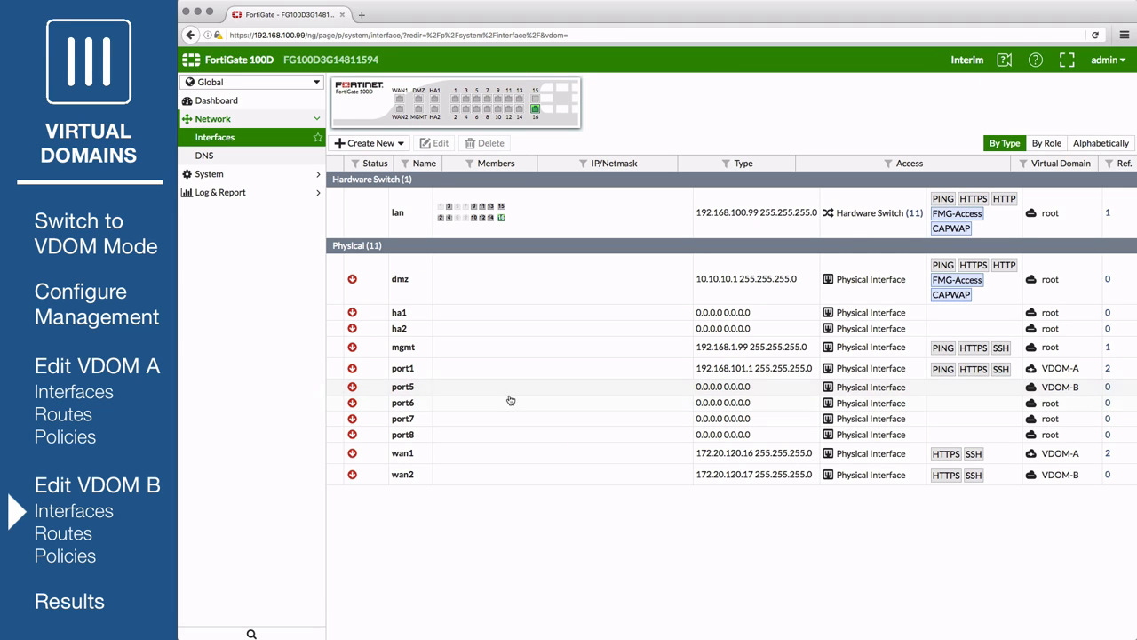
double_click(511, 406)
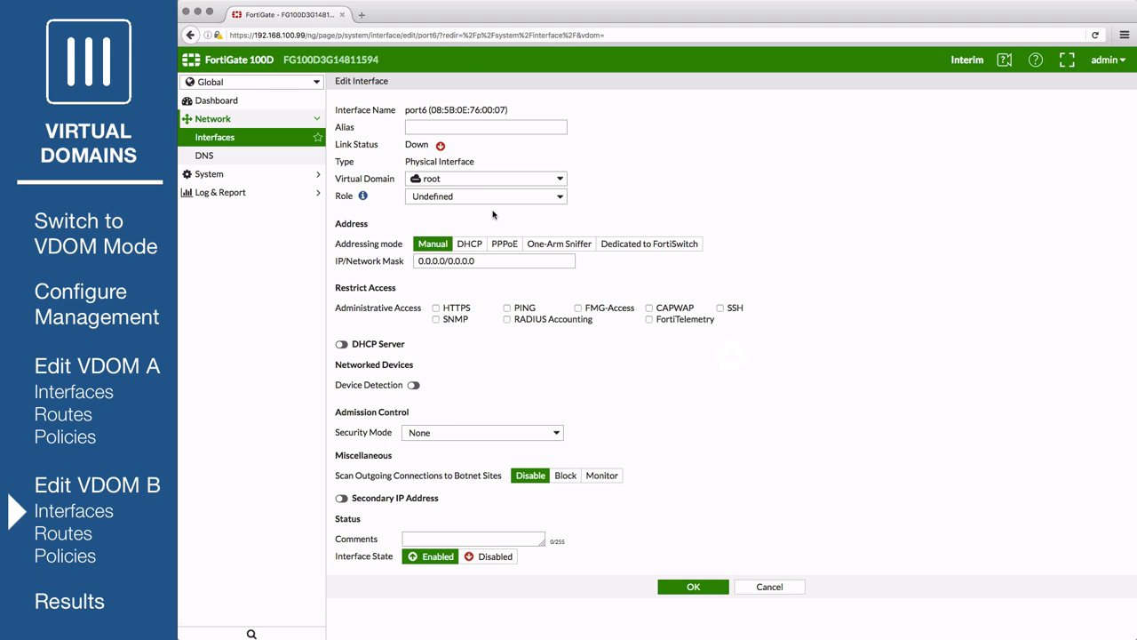
left_click(486, 178)
left_click(436, 226)
left_click(486, 197)
left_click(435, 222)
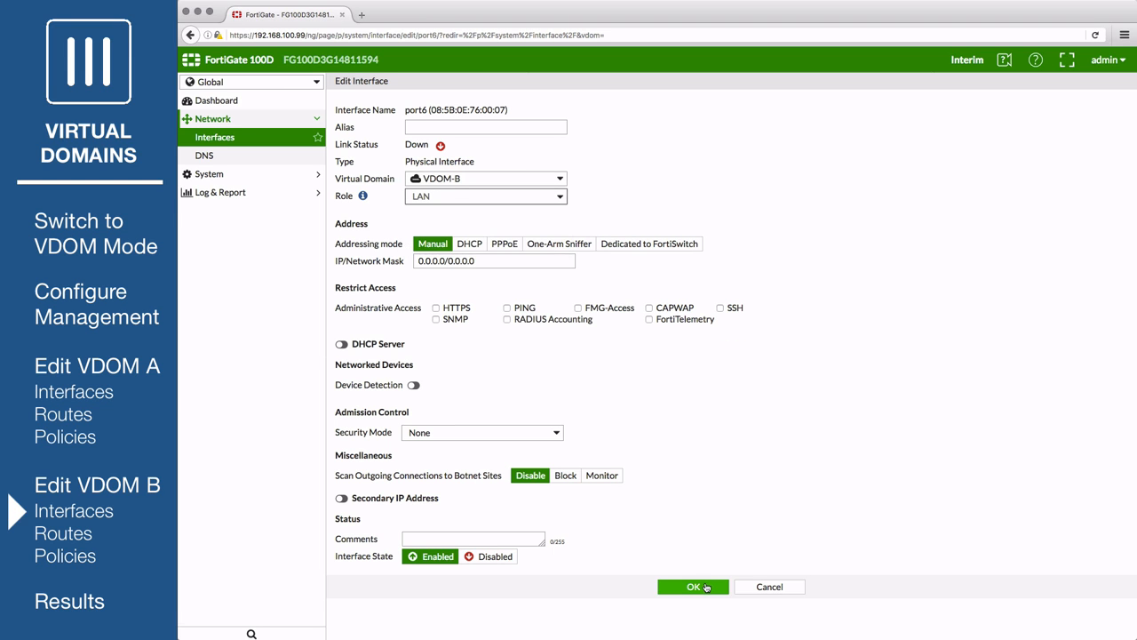
left_click(701, 586)
- Assign port7 and port8 to VDOM-B with the LAN role
double_click(510, 420)
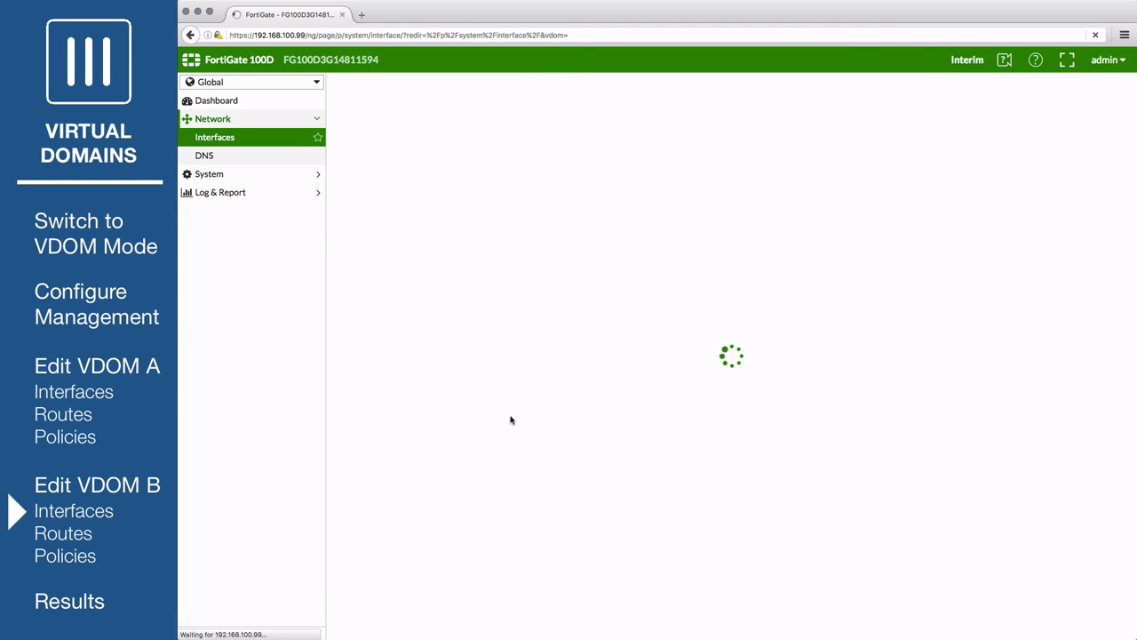
left_click(483, 180)
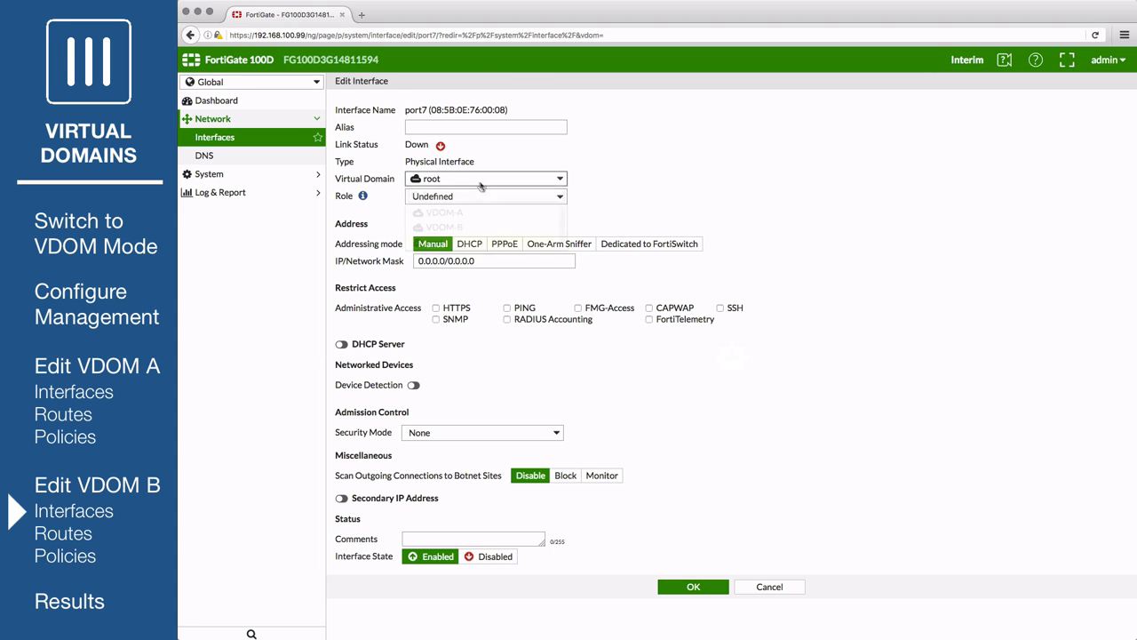
left_click(478, 225)
left_click(478, 200)
left_click(444, 210)
left_click(693, 586)
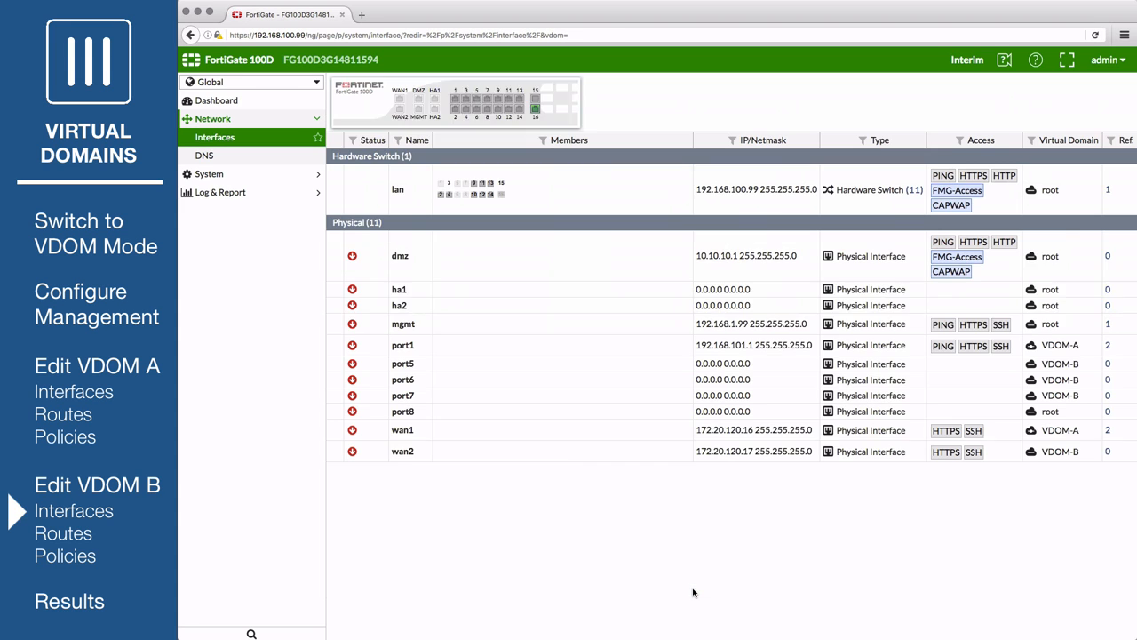
double_click(519, 437)
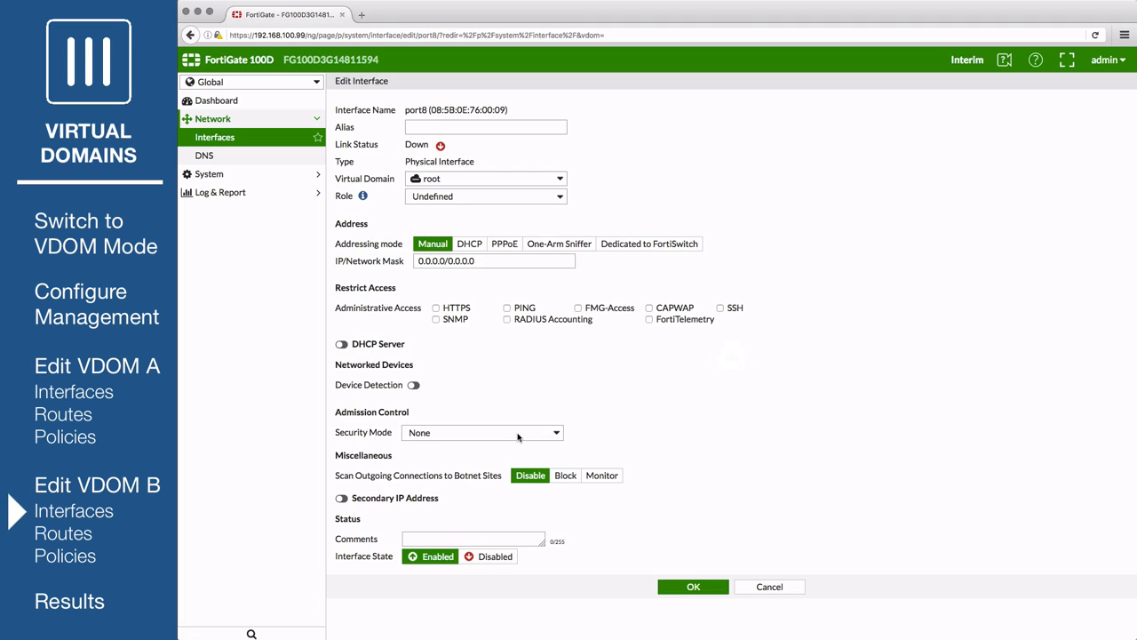
left_click(479, 178)
left_click(462, 223)
left_click(462, 196)
left_click(462, 213)
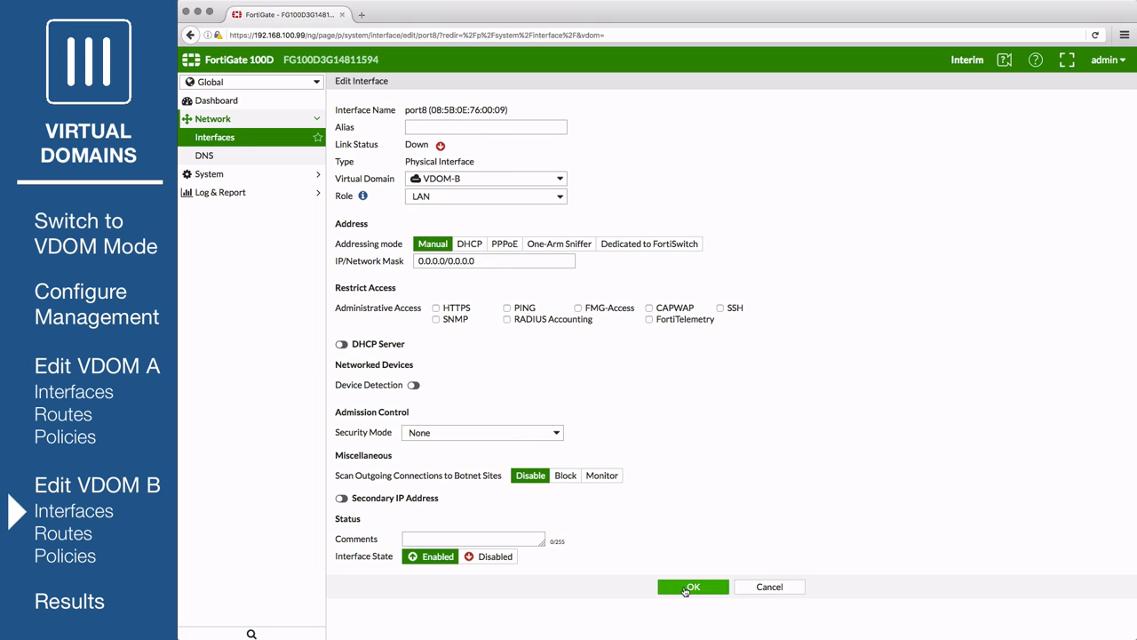
left_click(685, 590)
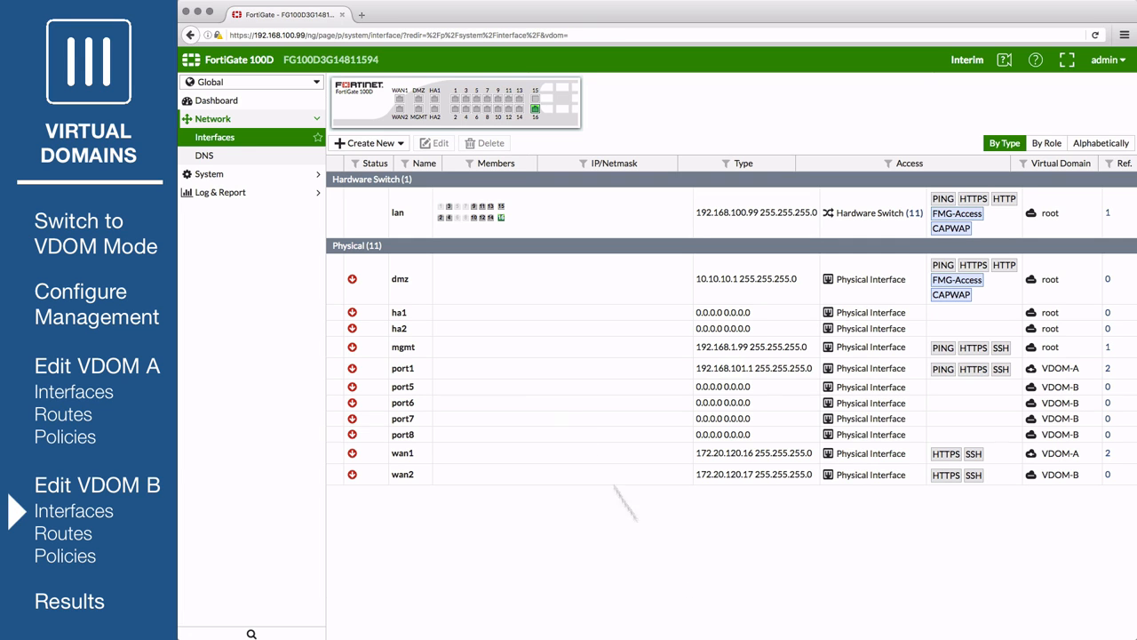
- Create a new LAN-B interface of type Hardware Switch in VDOM-B
left_click(399, 144)
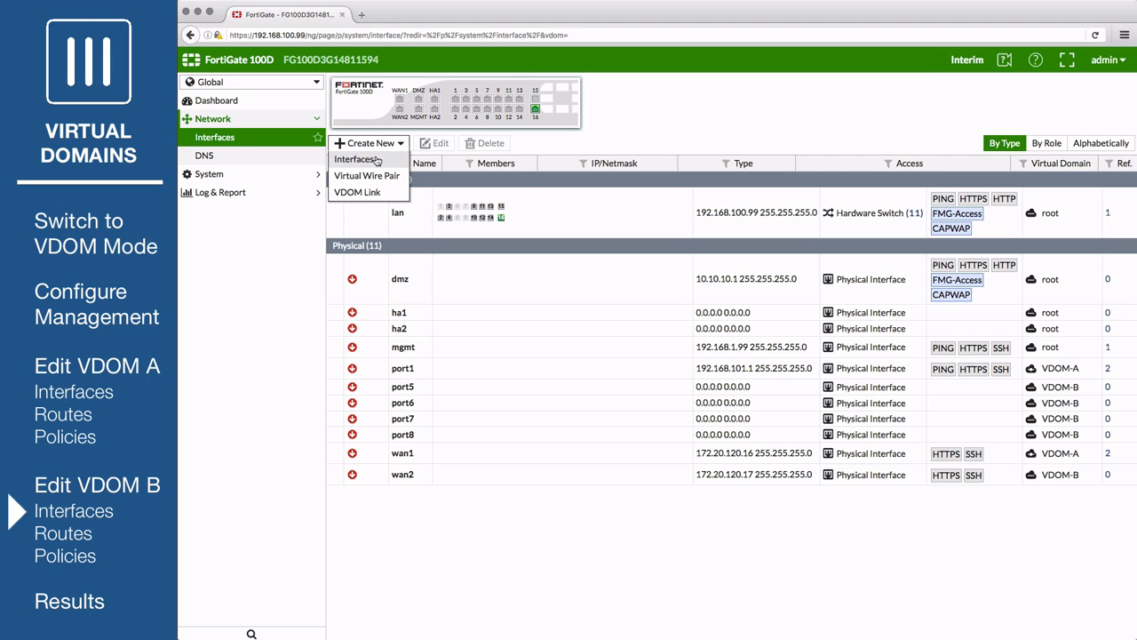
left_click(376, 160)
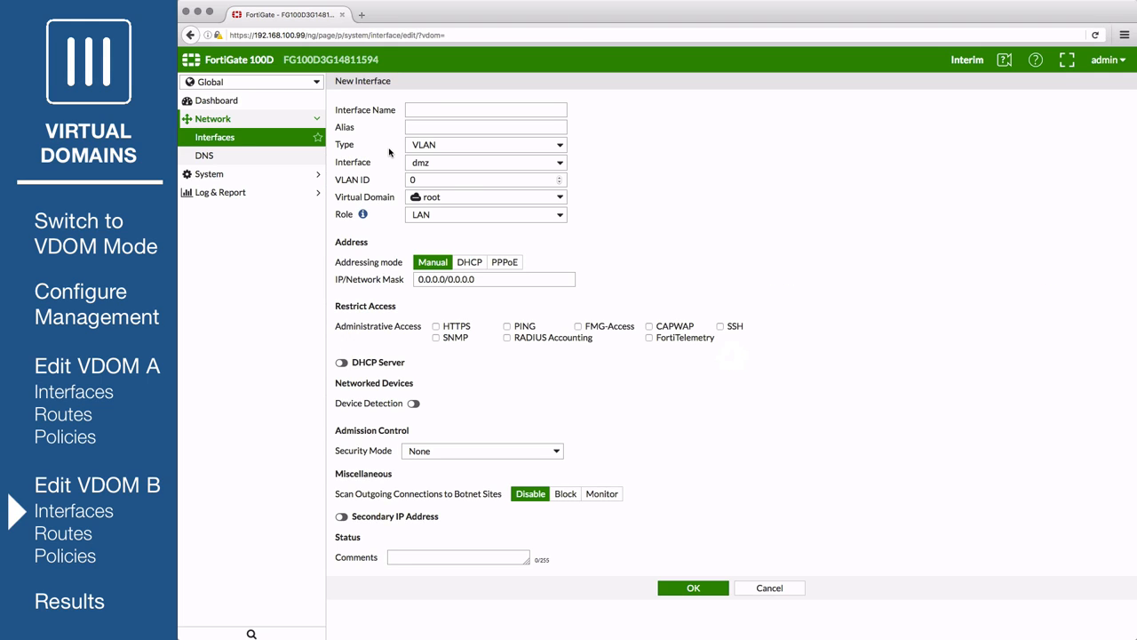
left_click(426, 108)
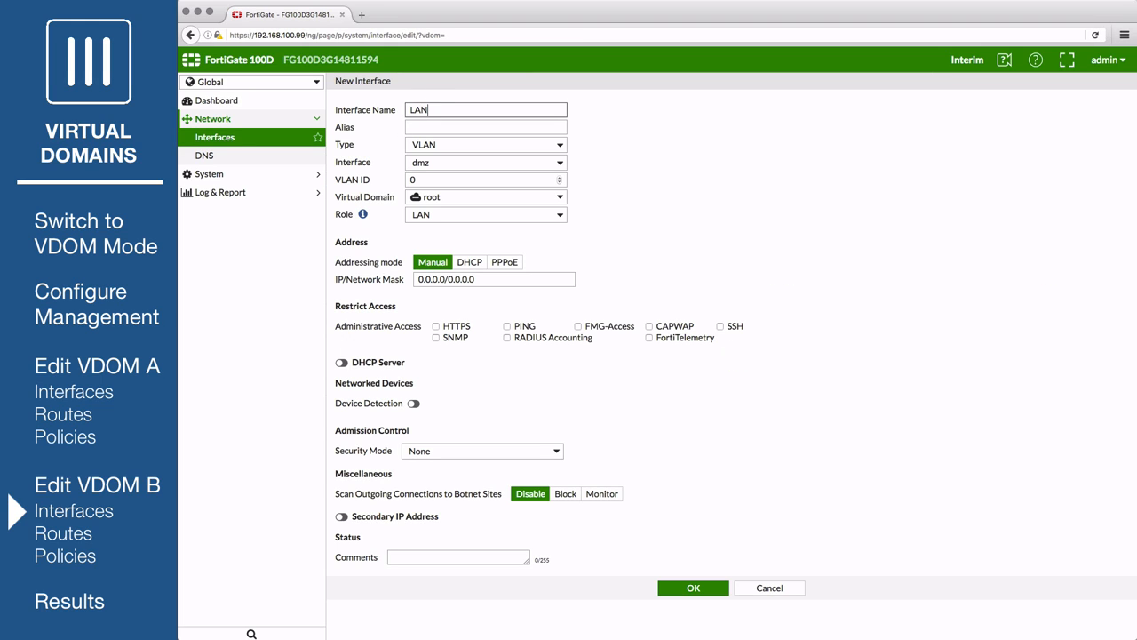
left_click(442, 146)
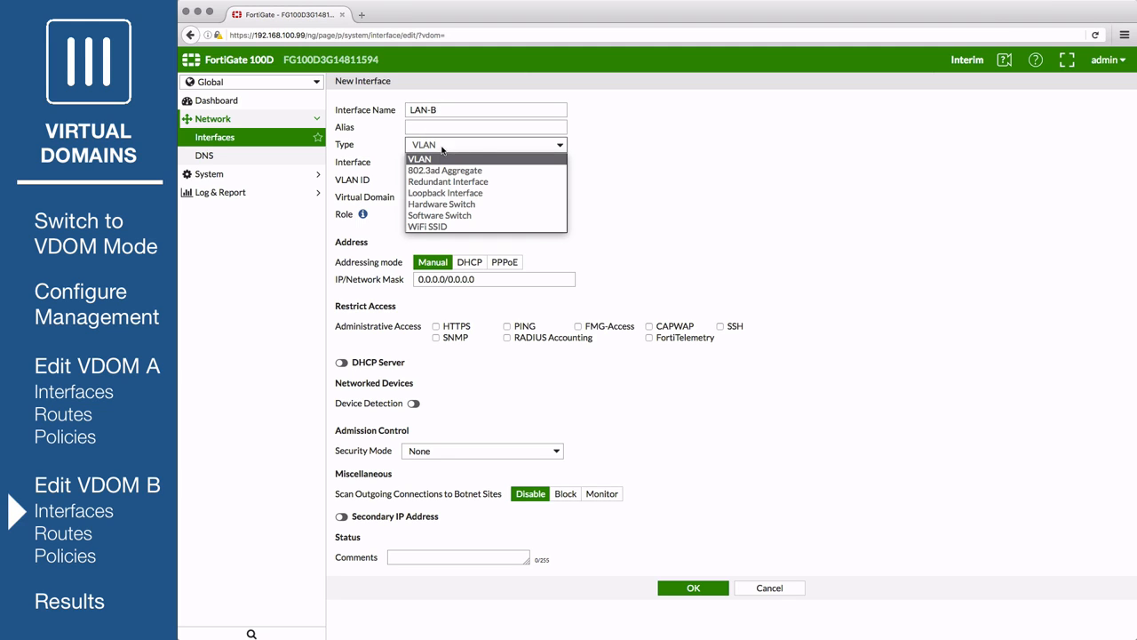
left_click(442, 204)
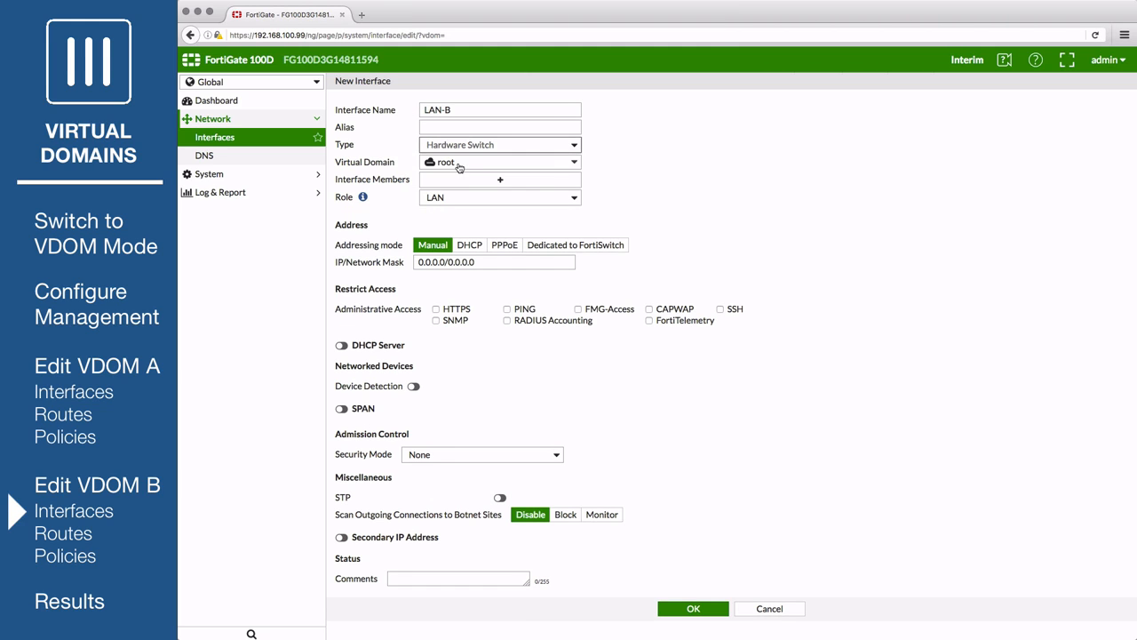
left_click(460, 166)
left_click(461, 207)
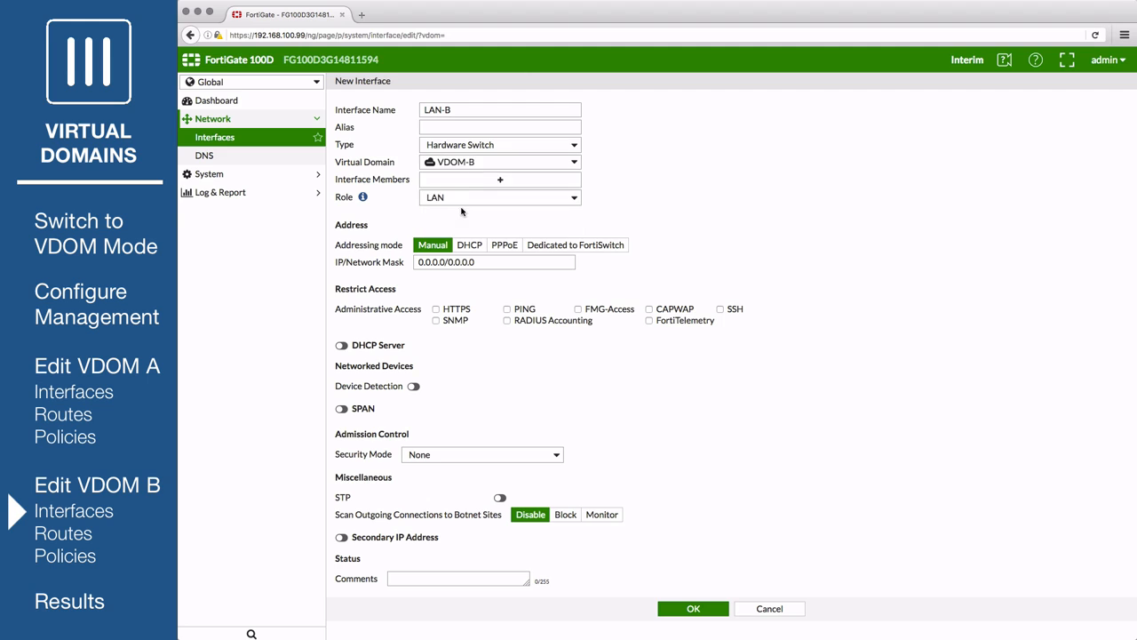
- Add port5, port6, port7 and port8 as the switch's member ports
left_click(464, 181)
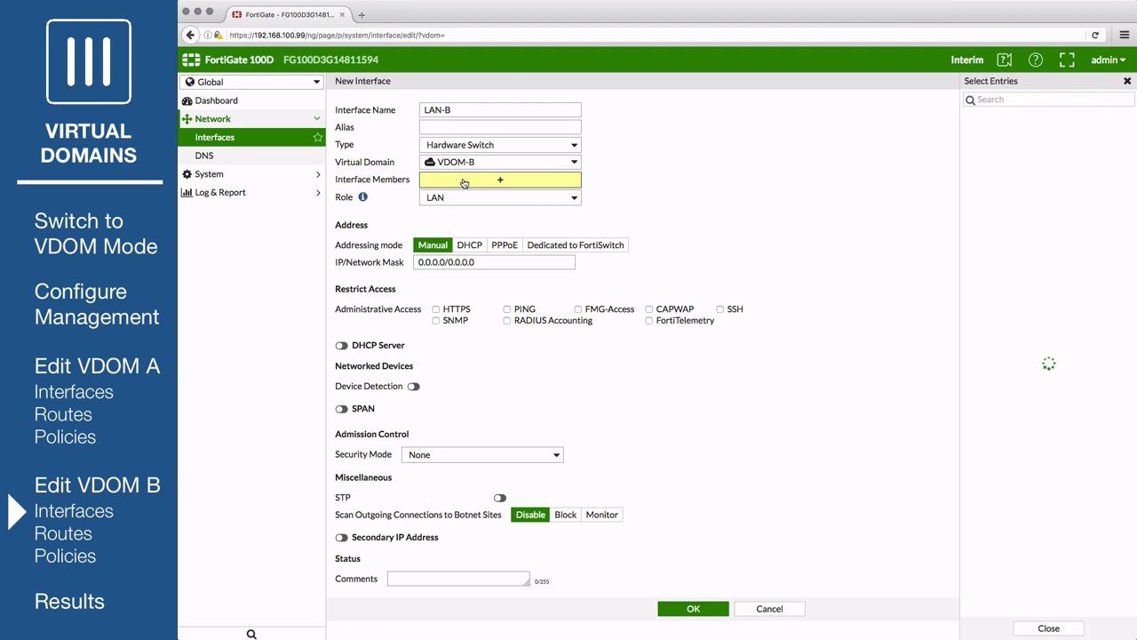
left_click(992, 116)
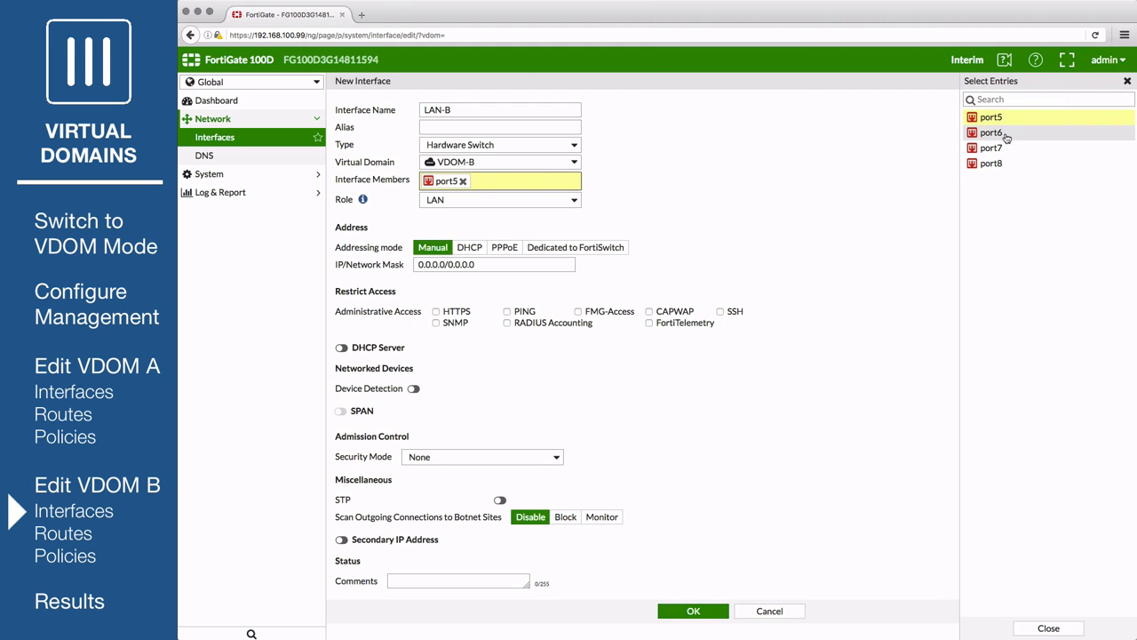
left_click(993, 133)
left_click(996, 149)
left_click(993, 164)
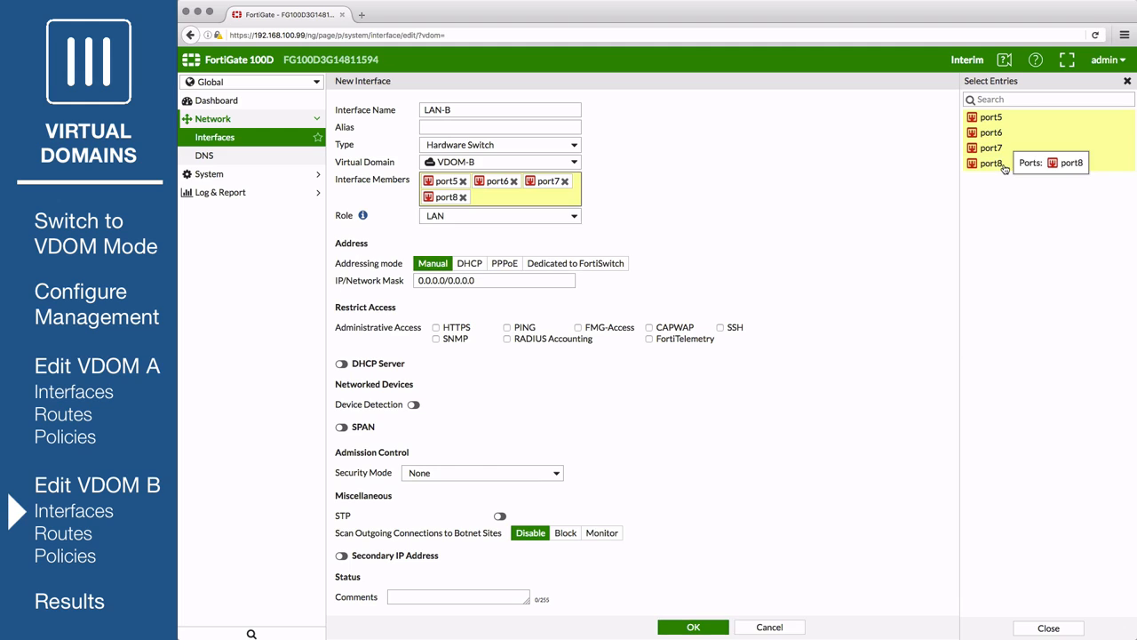
left_click(682, 211)
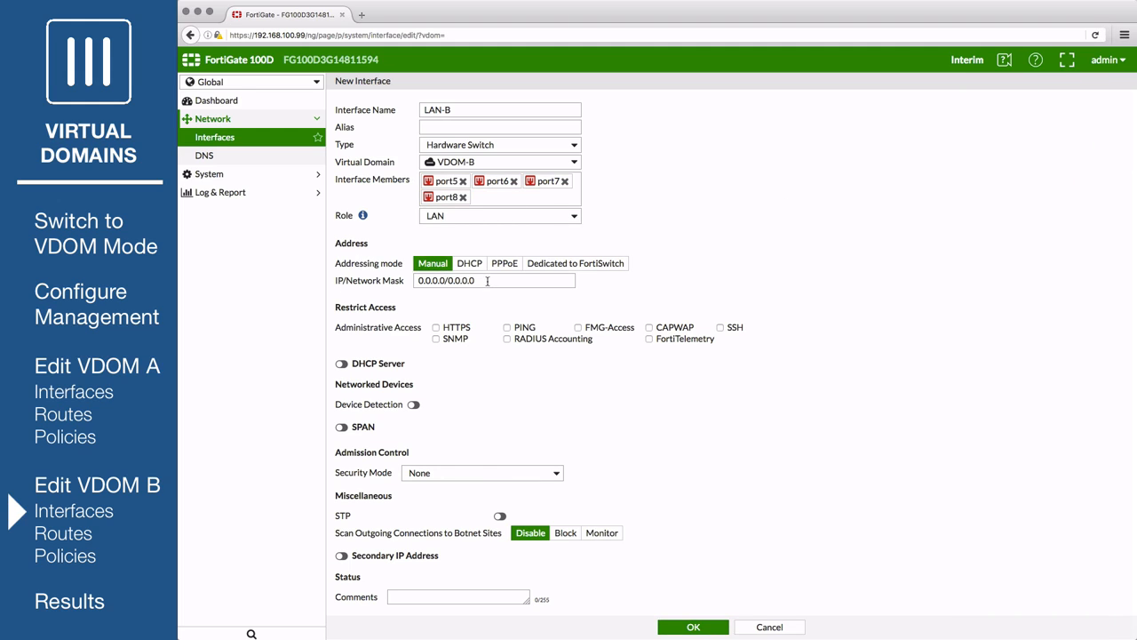
- Give LAN-B address 192.168.102.1/255.255.255.0, allow HTTPS access, and enable its DHCP server
left_click_drag(493, 280, 386, 279)
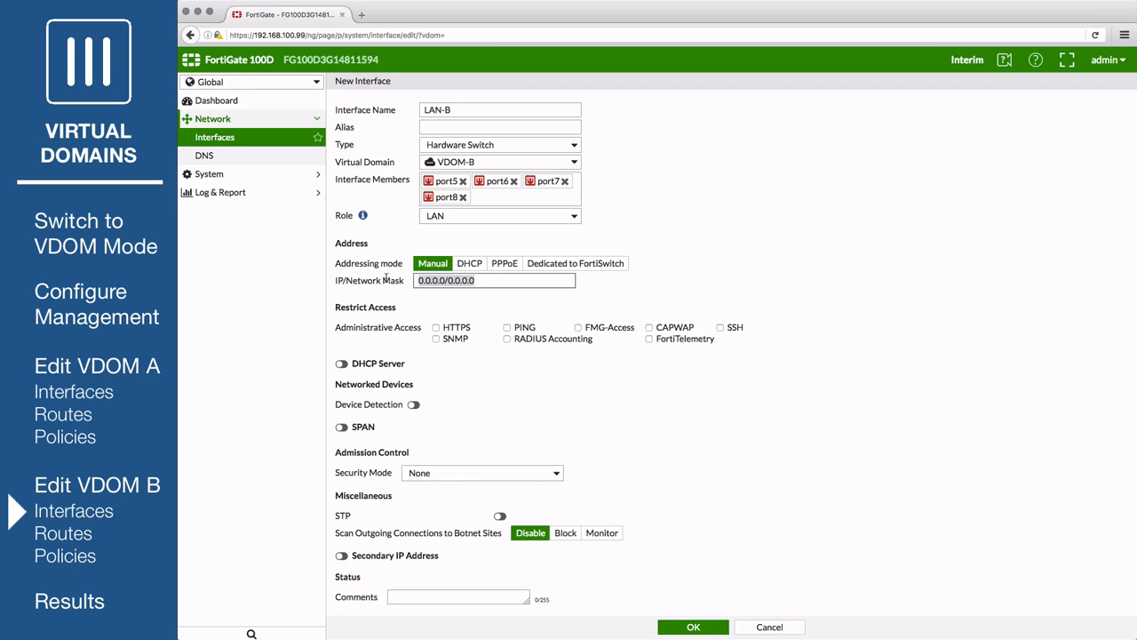
type("192.168.102.1/255.255.255.0")
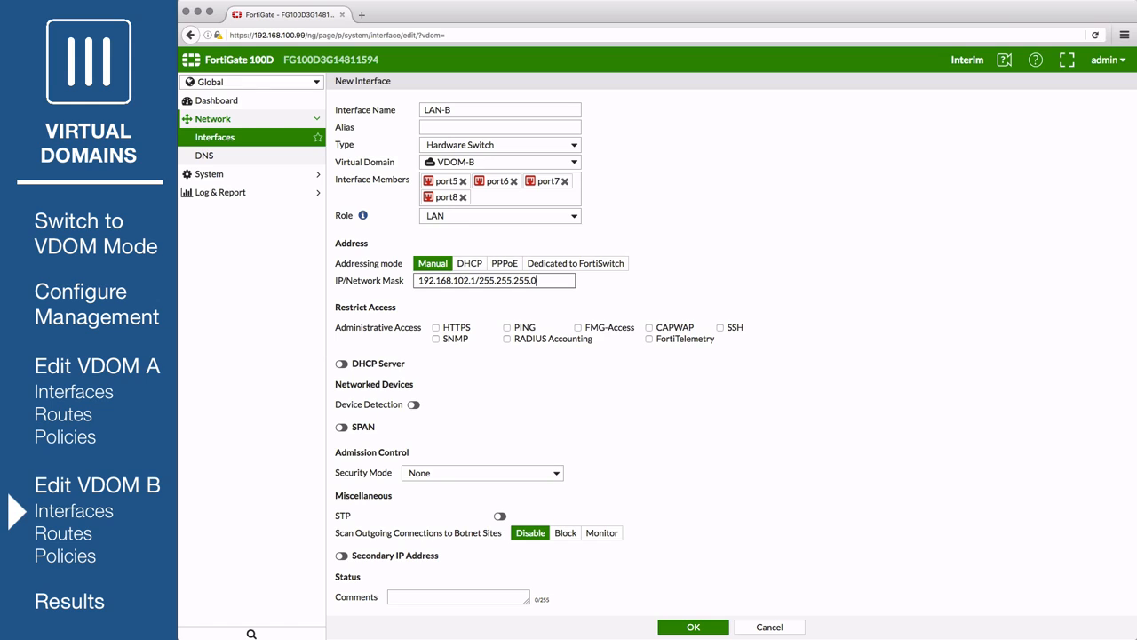
left_click(435, 328)
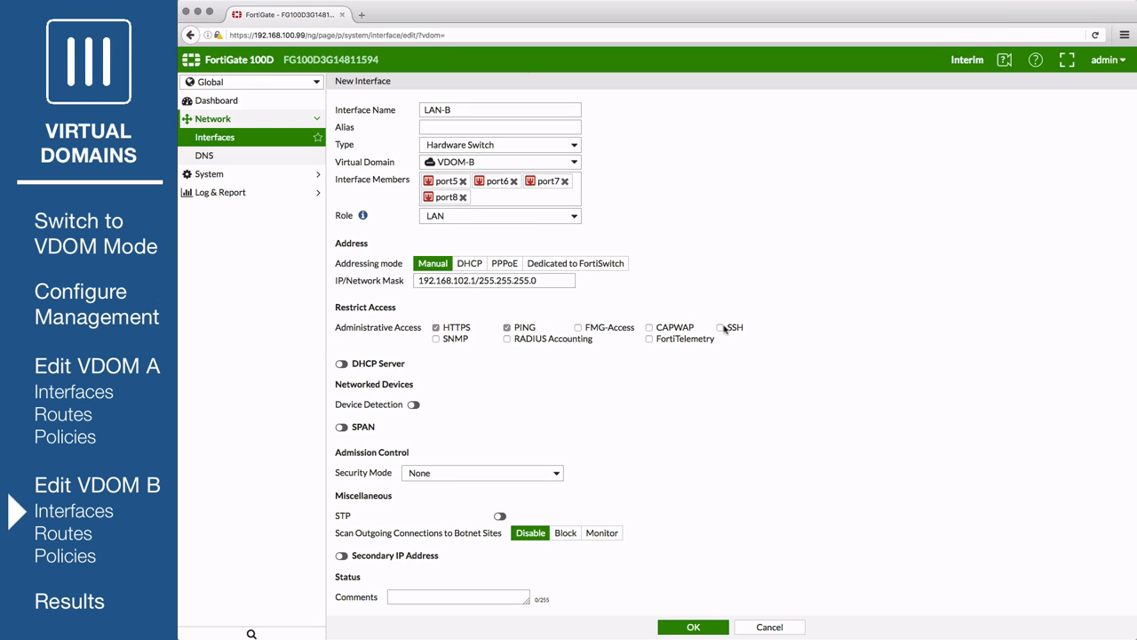
left_click(341, 365)
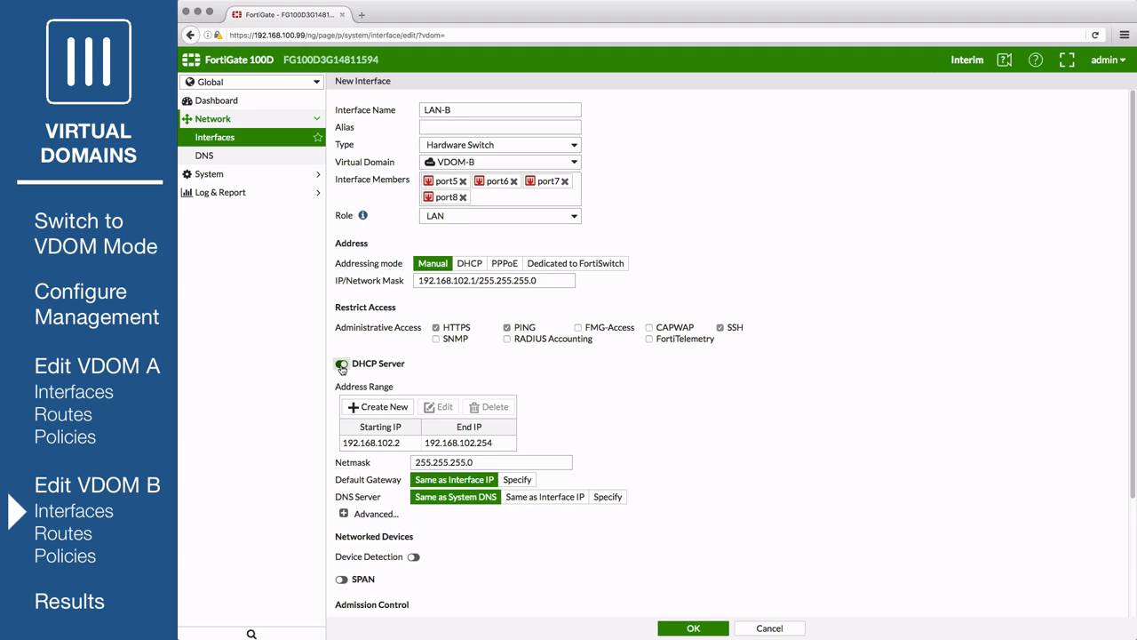
scroll(341, 367, "down", 4)
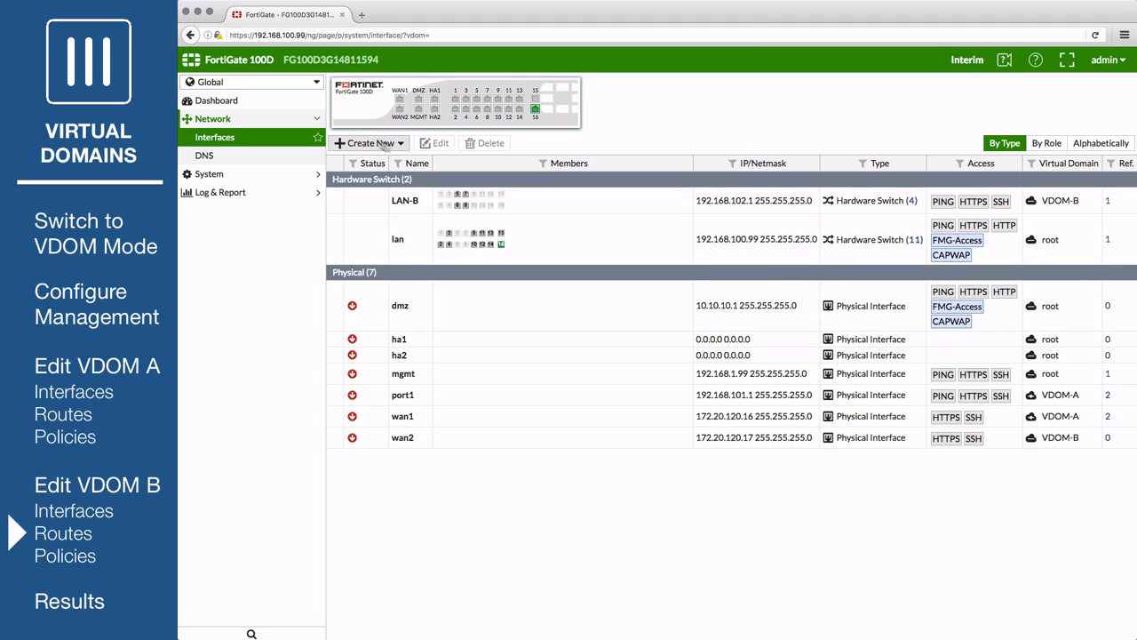
- Switch management to VDOM-B and view its empty Static Routes list
left_click(283, 86)
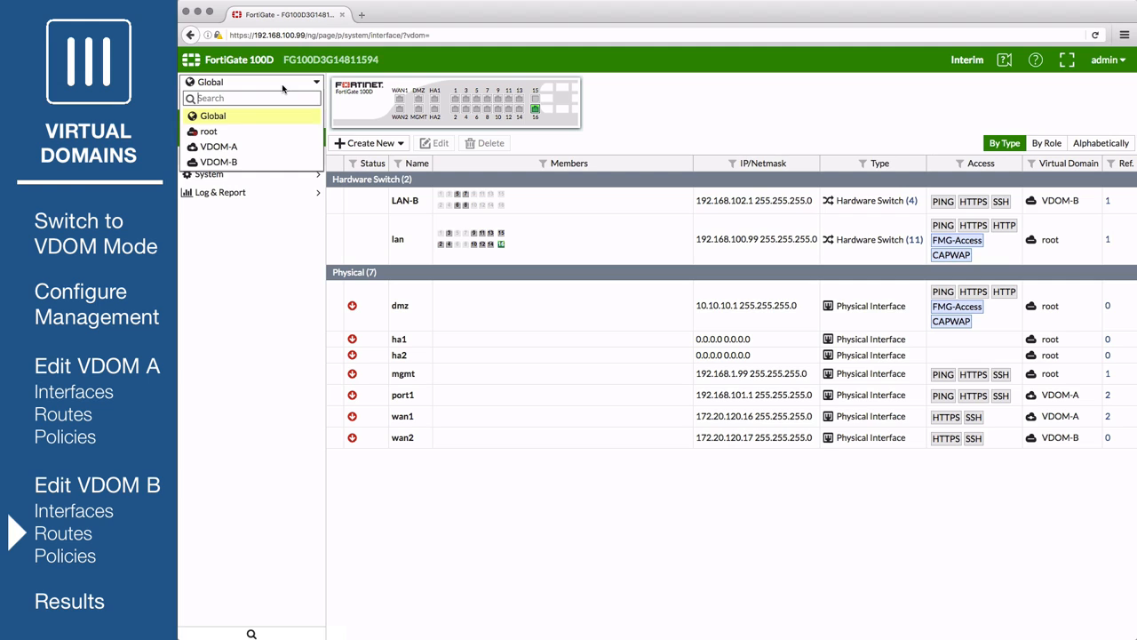
left_click(232, 164)
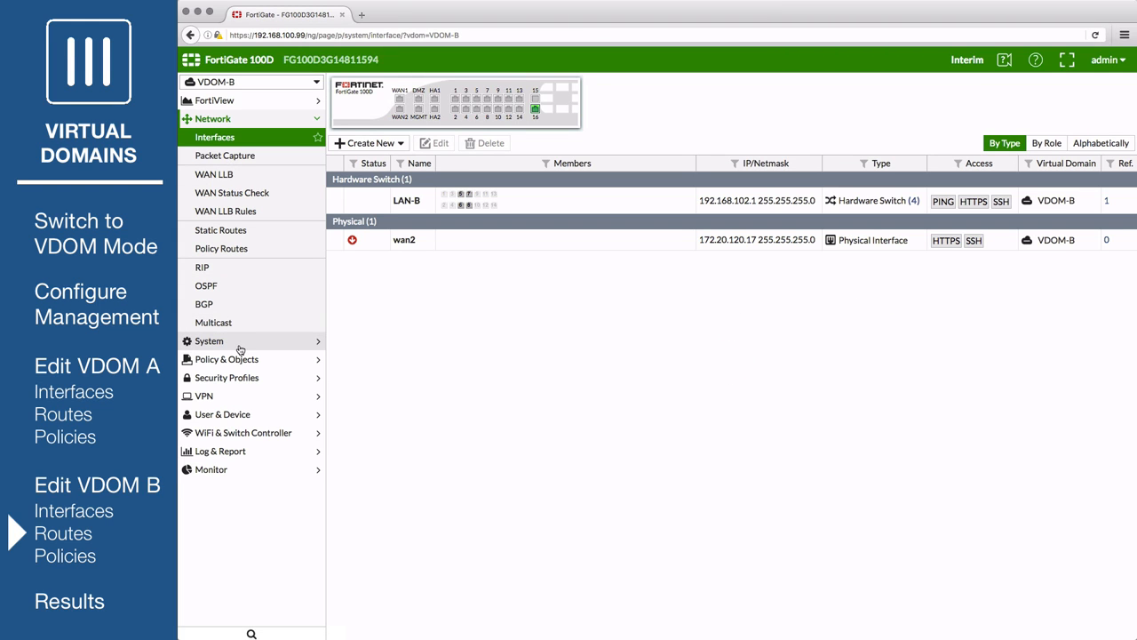
left_click(241, 229)
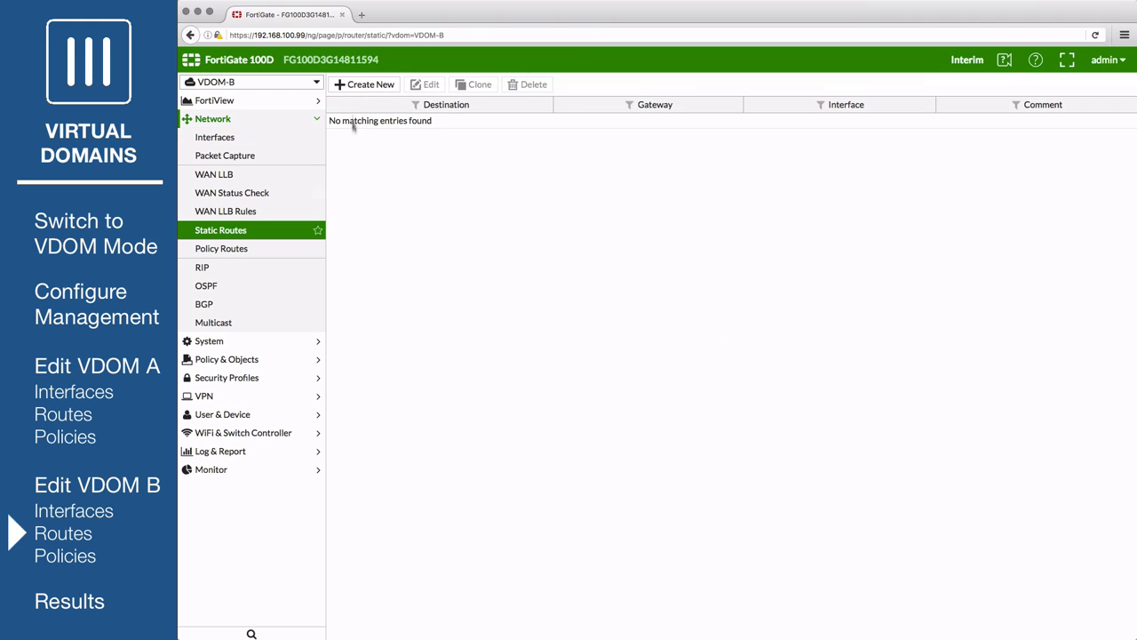
- Add a 0.0.0.0/0 default route out wan2 via gateway 172.20.121.2
left_click(355, 84)
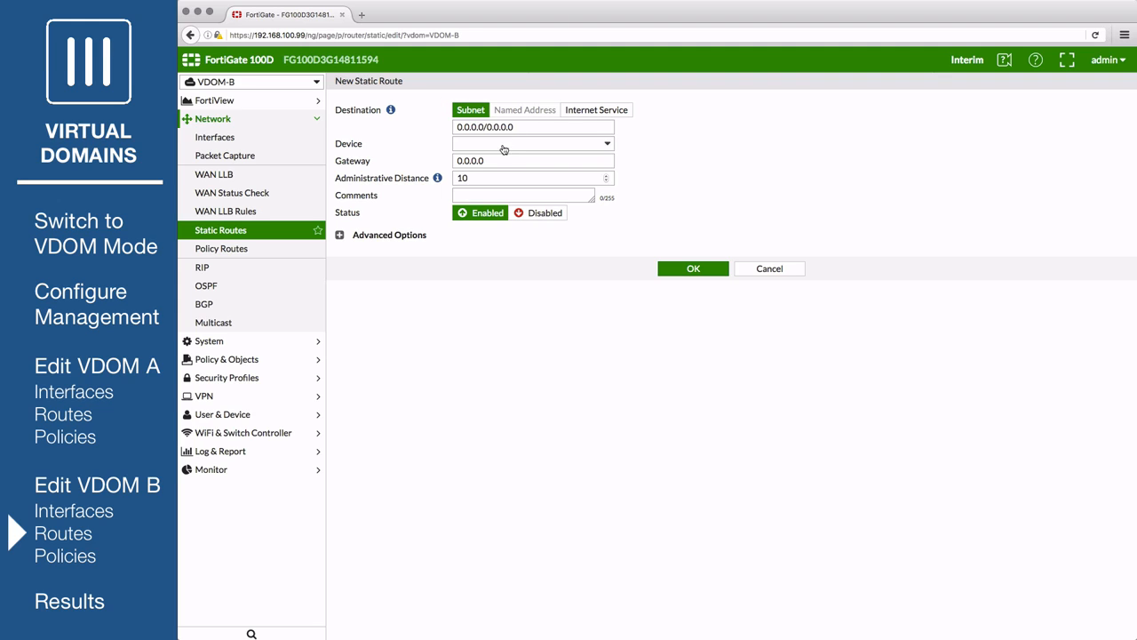
left_click(503, 148)
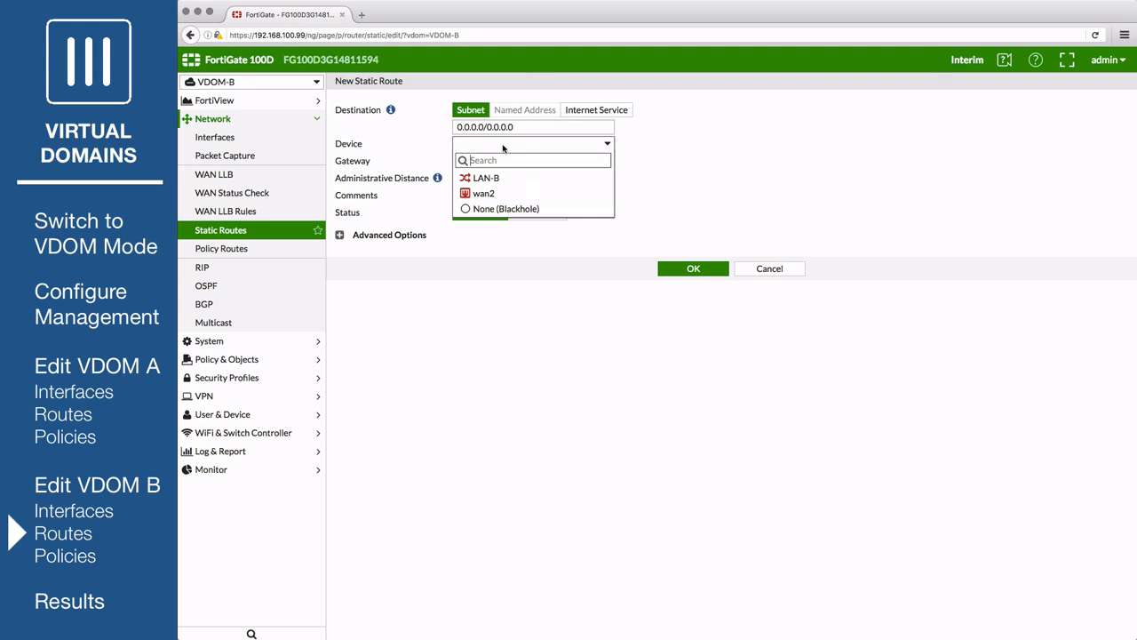
left_click(485, 192)
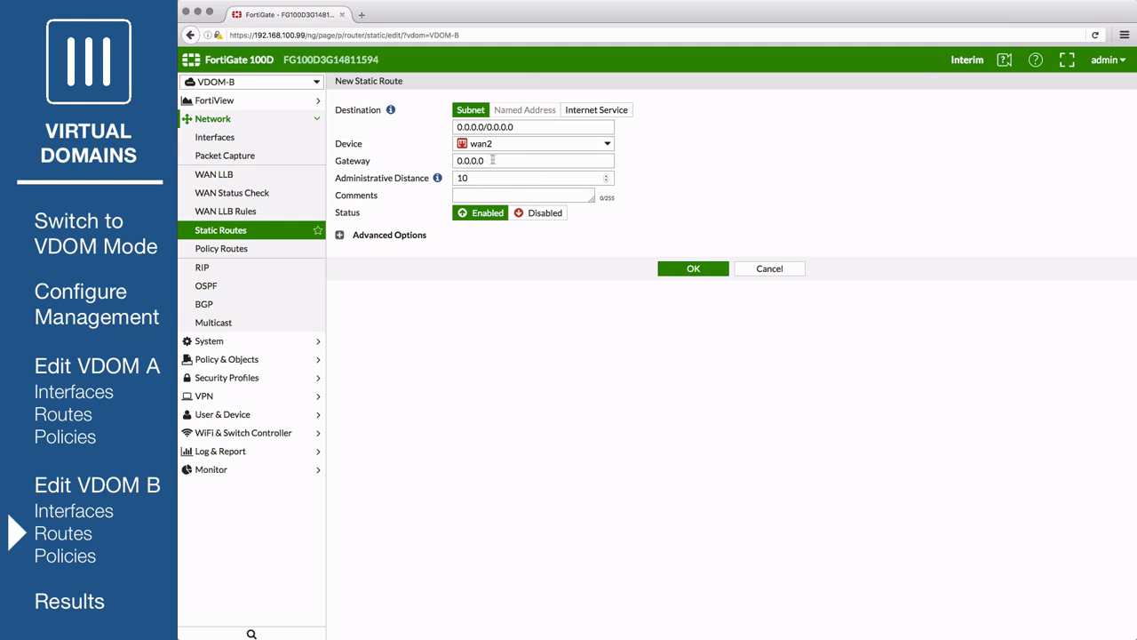
left_click_drag(493, 160, 432, 159)
type("172.20.121.2")
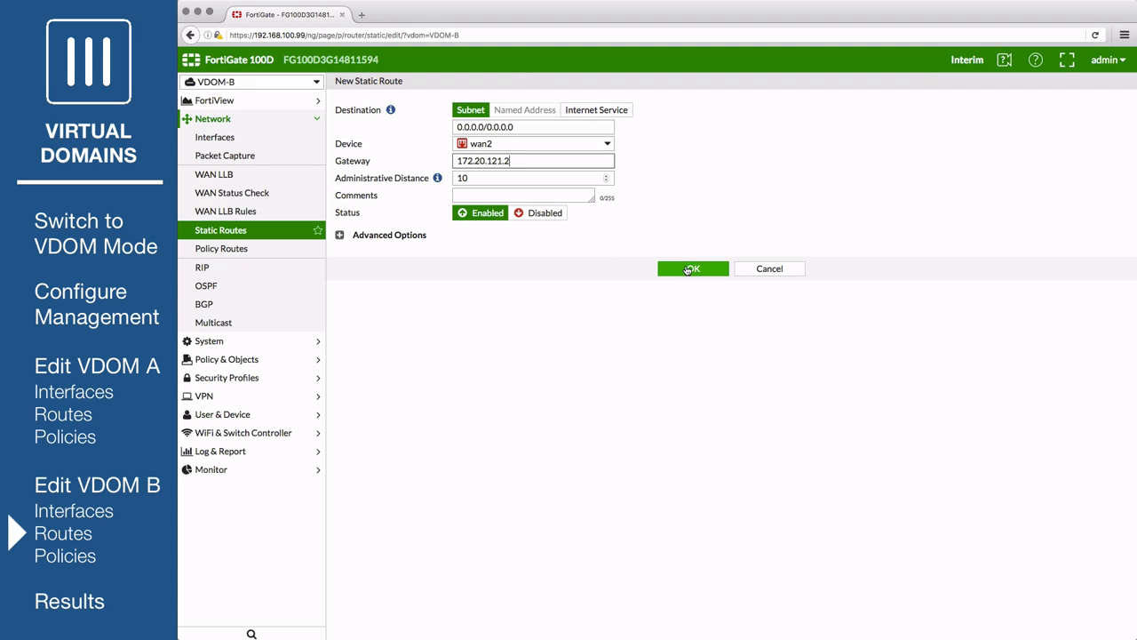
left_click(690, 270)
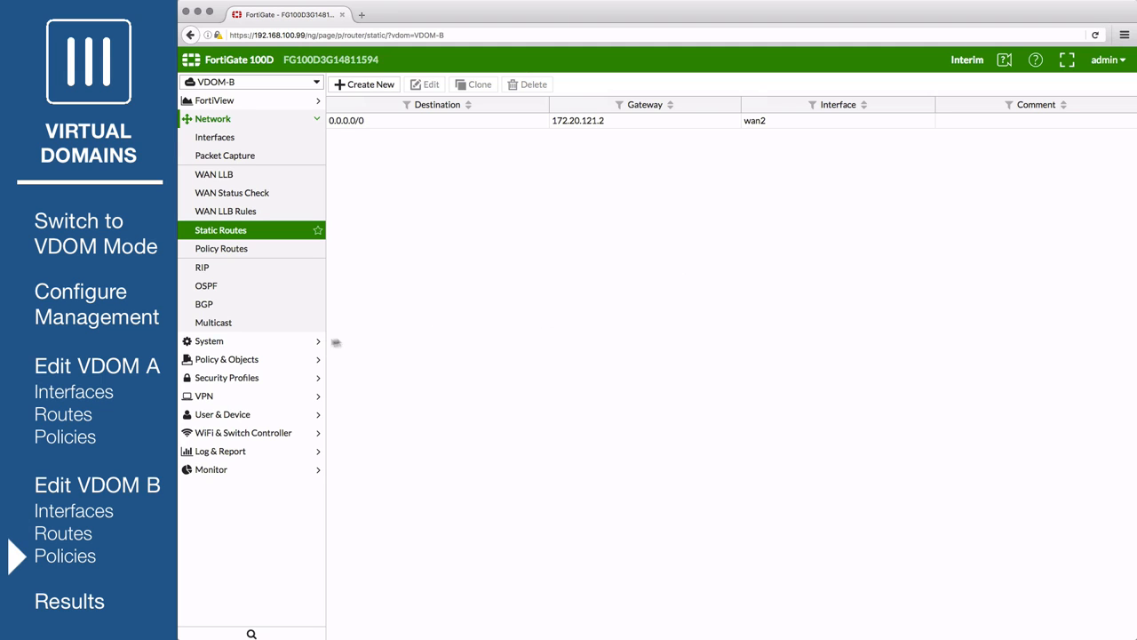
left_click(256, 359)
- Start a new VDOM-B-Internet policy from LAN-B to wan2
left_click(216, 174)
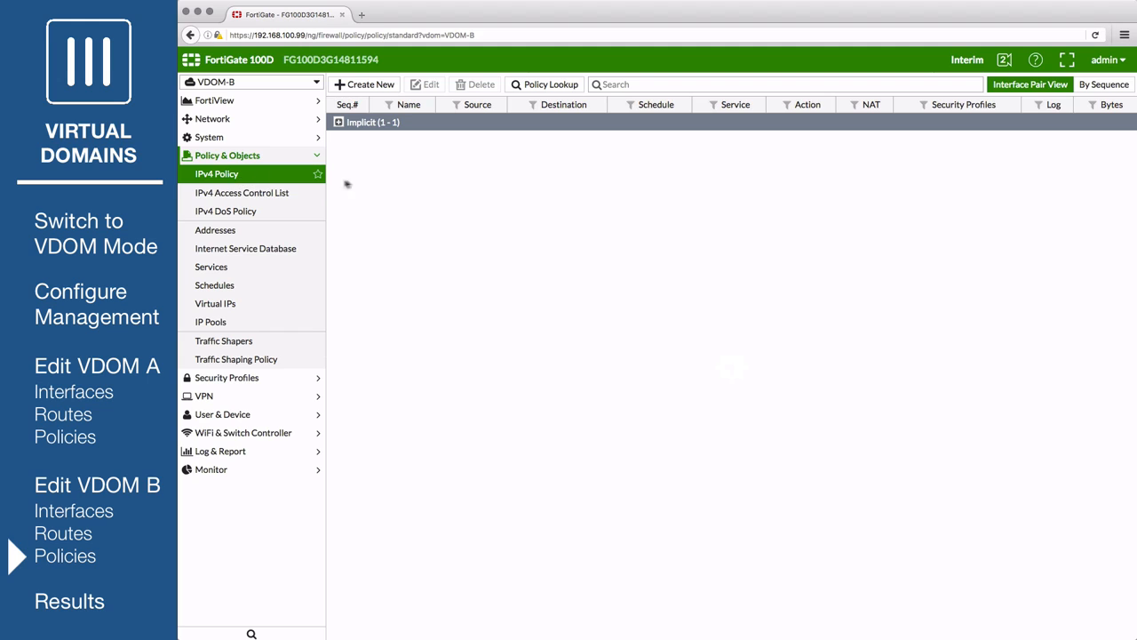
left_click(365, 90)
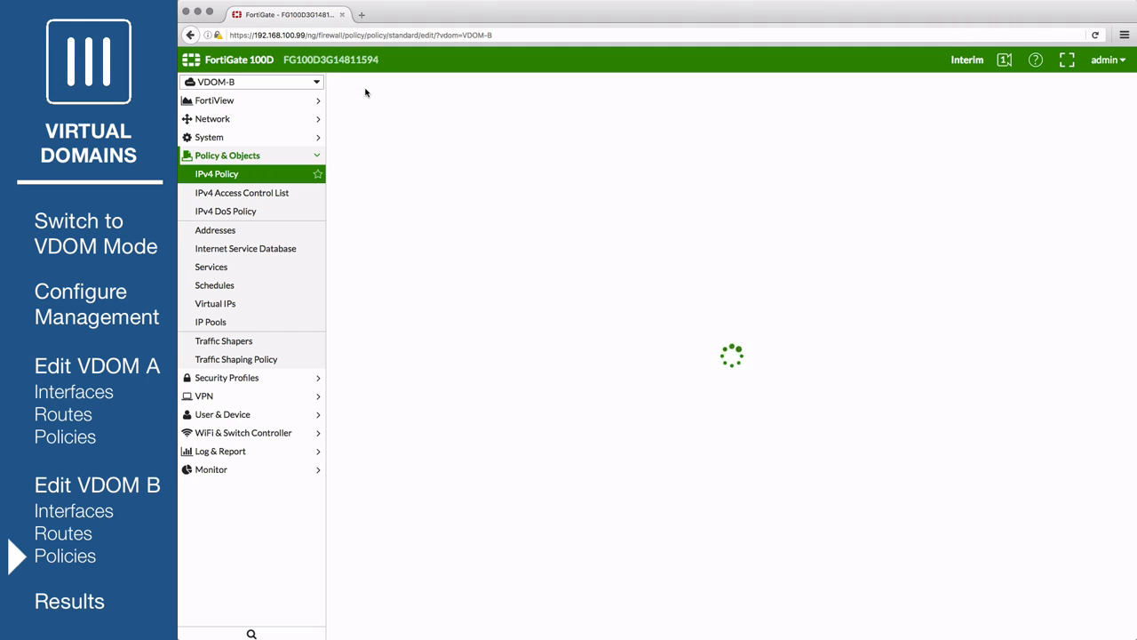
left_click(430, 109)
type("VDOM-B-Internet")
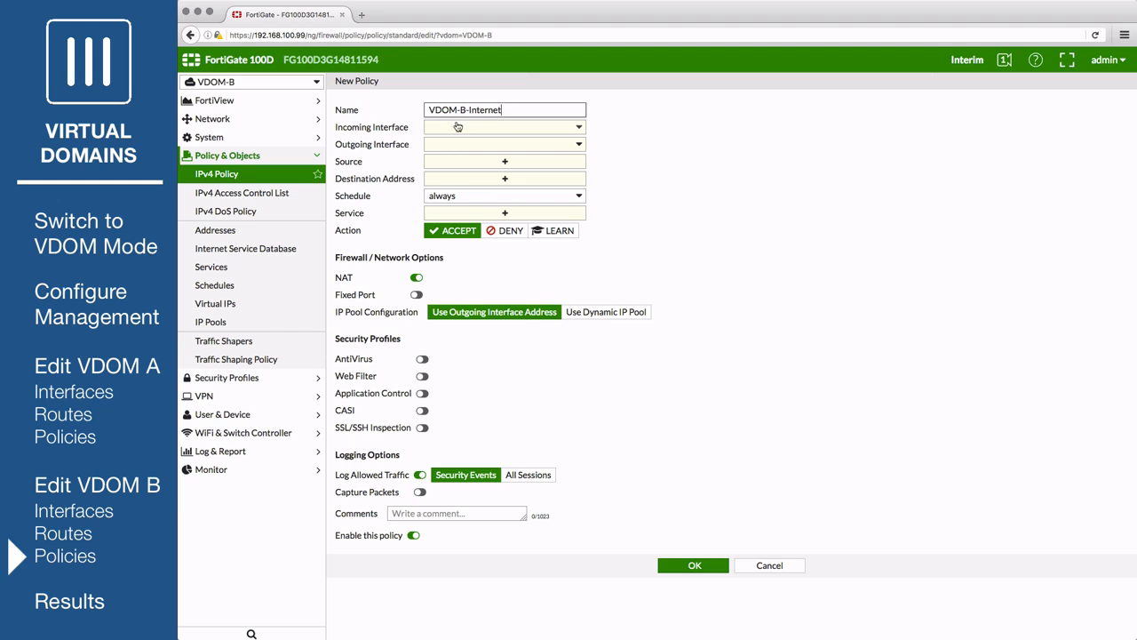
left_click(458, 127)
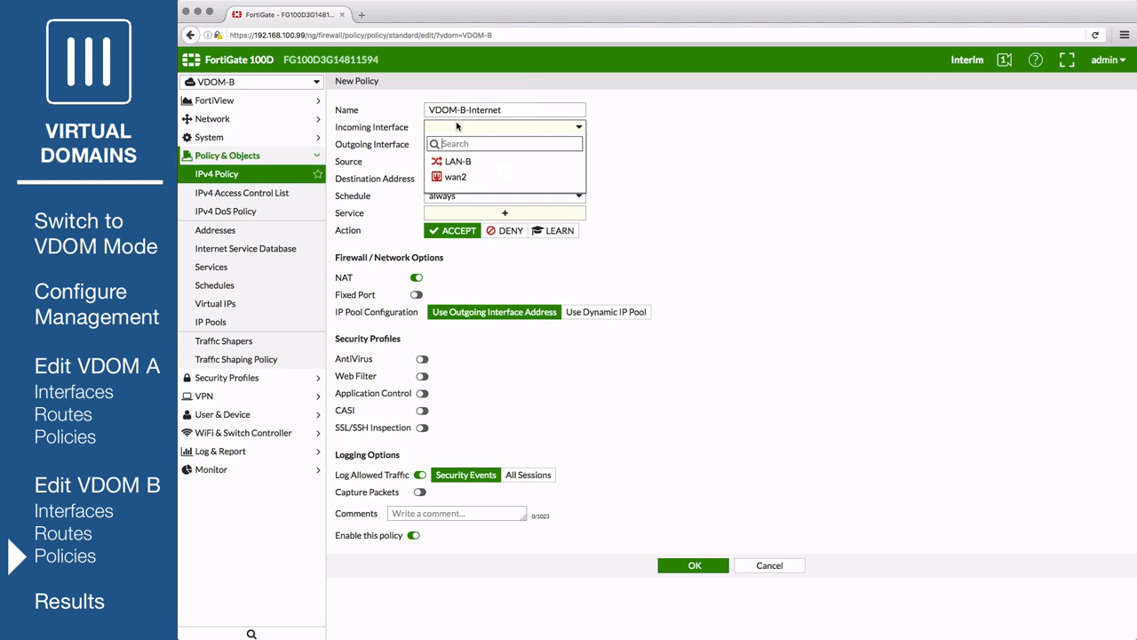
left_click(460, 161)
left_click(460, 146)
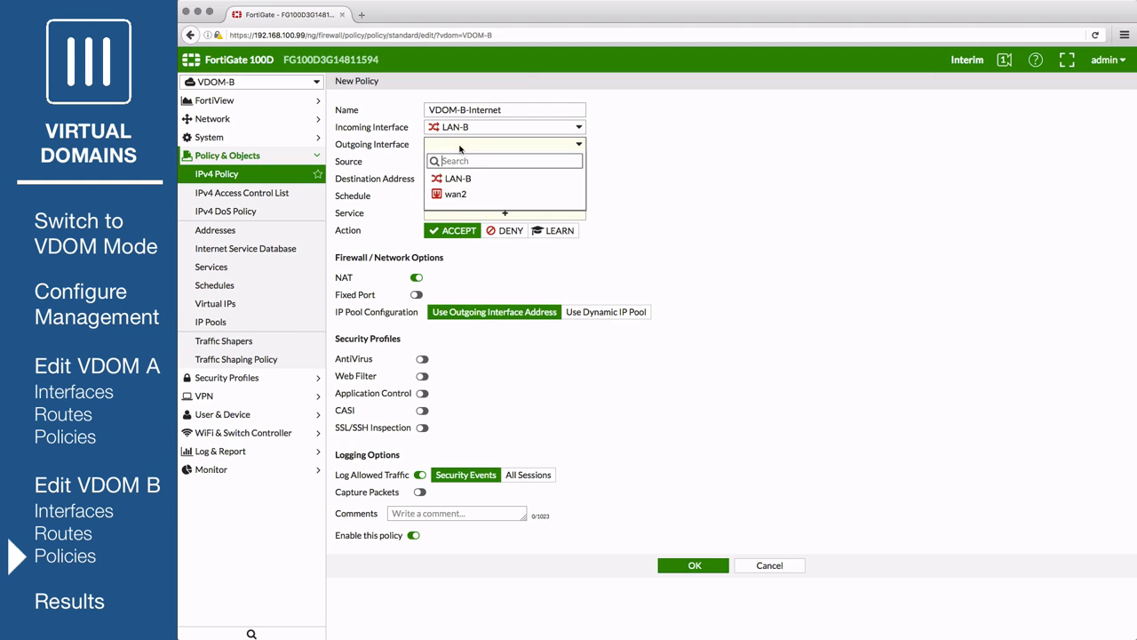
left_click(458, 196)
- Set source and destination addresses to all and the service to ALL
left_click(498, 162)
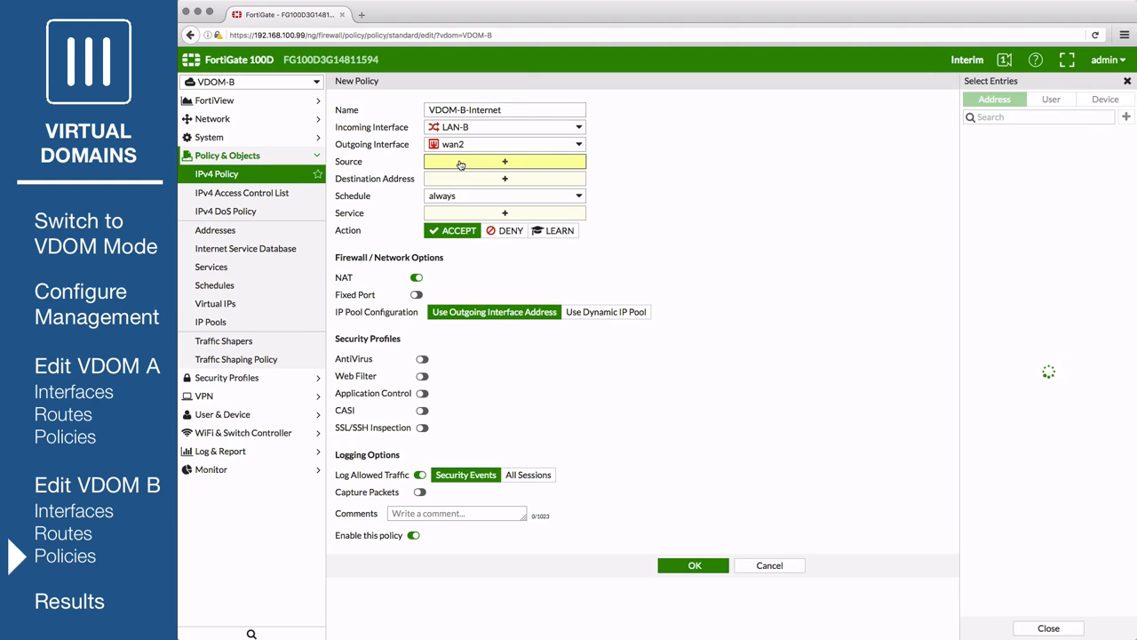
left_click(962, 153)
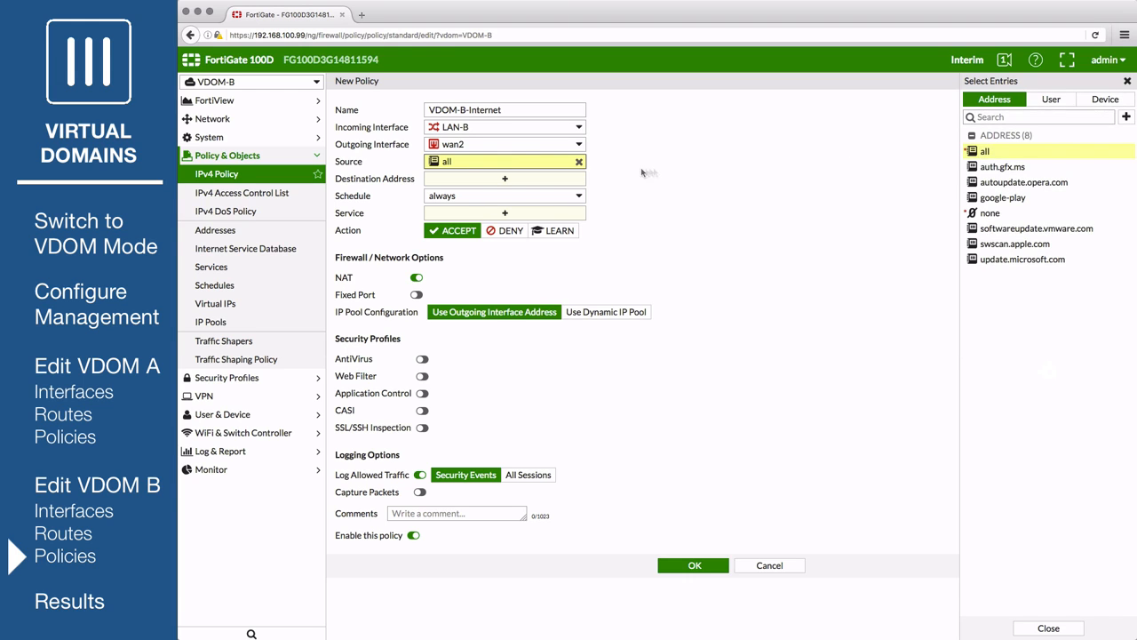
left_click(566, 178)
left_click(1007, 132)
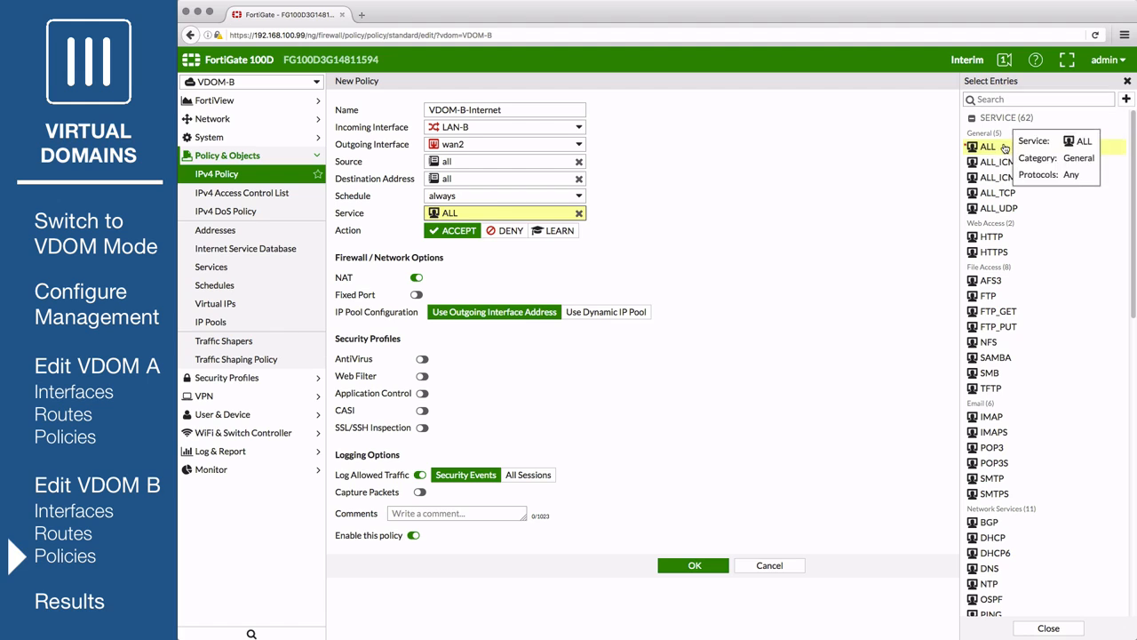
left_click(1006, 147)
left_click(730, 180)
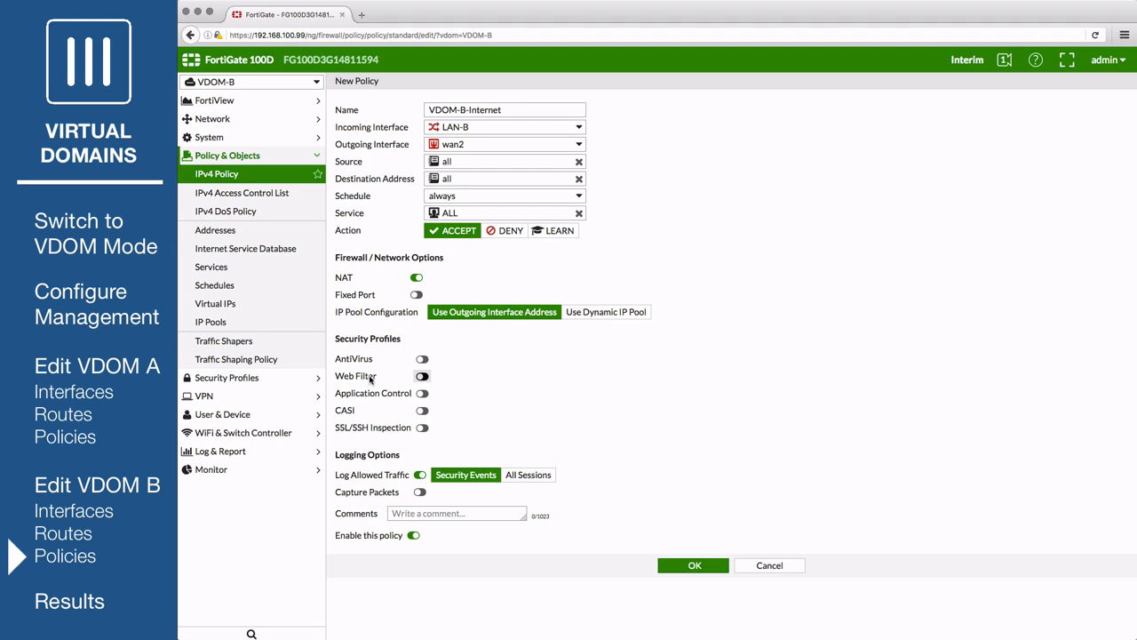
- Turn on AntiVirus, Web Filter and Application Control, log all sessions, and save
left_click(421, 360)
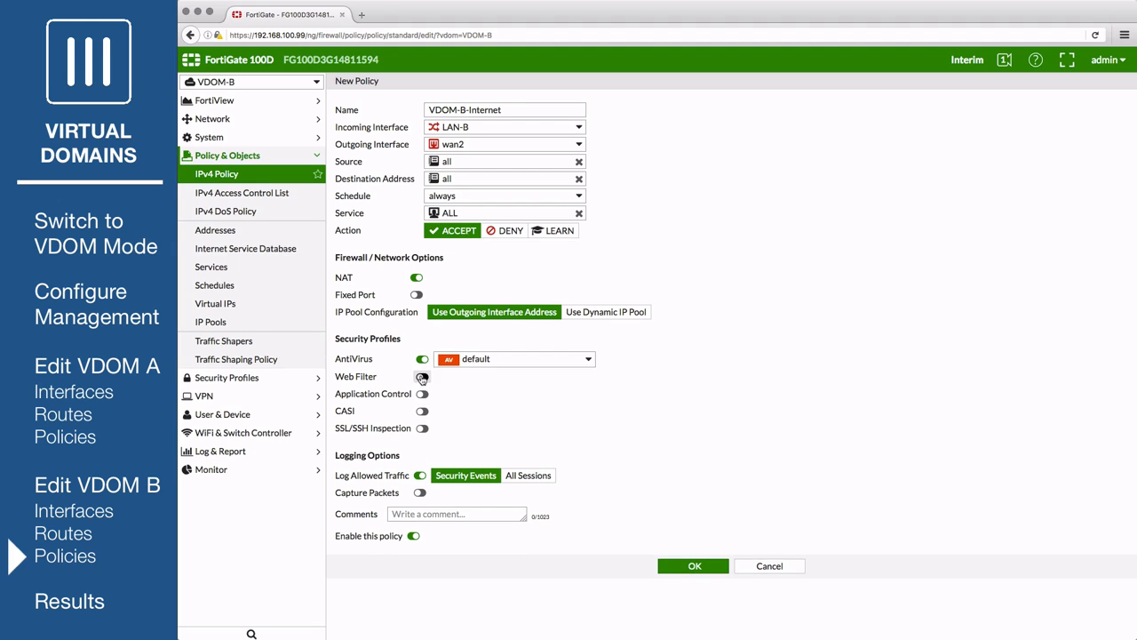
left_click(422, 377)
left_click(422, 395)
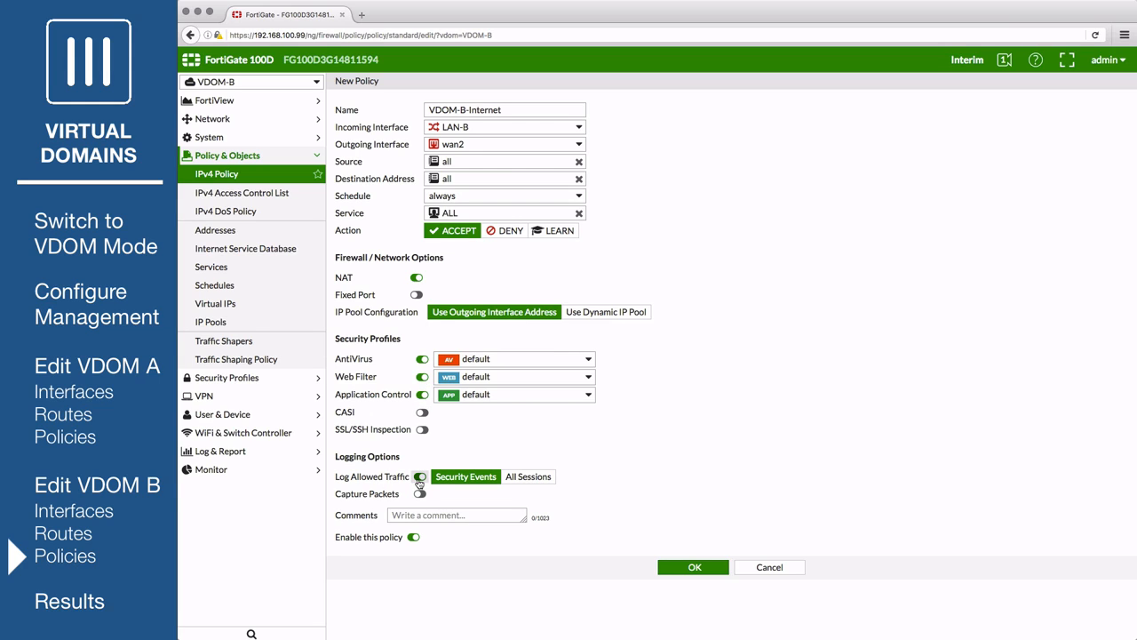
left_click(514, 479)
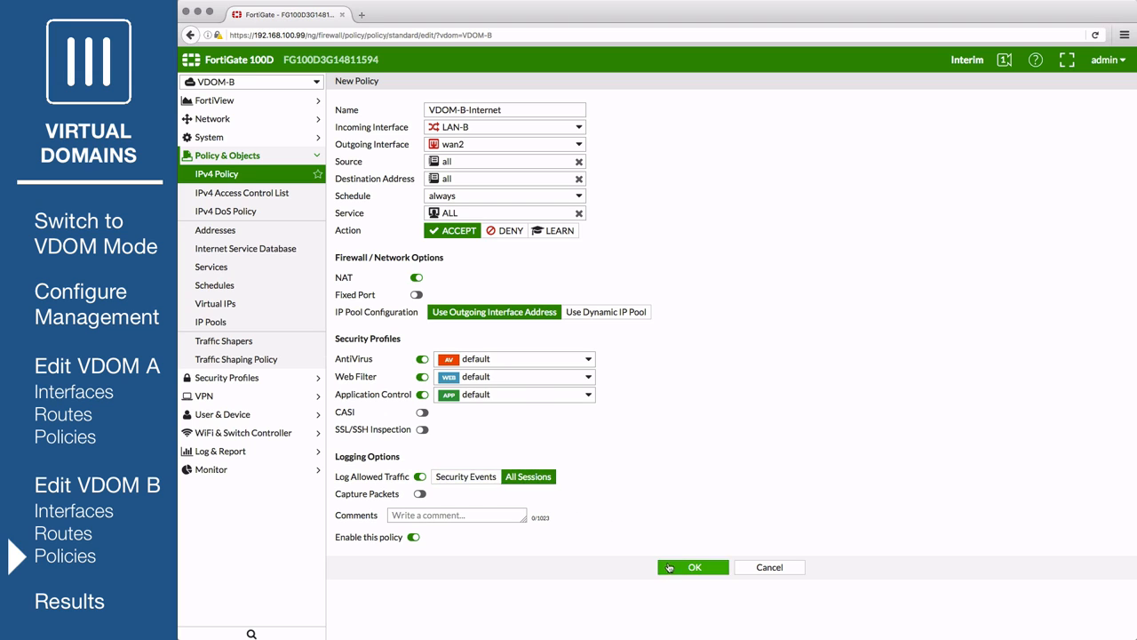
left_click(676, 569)
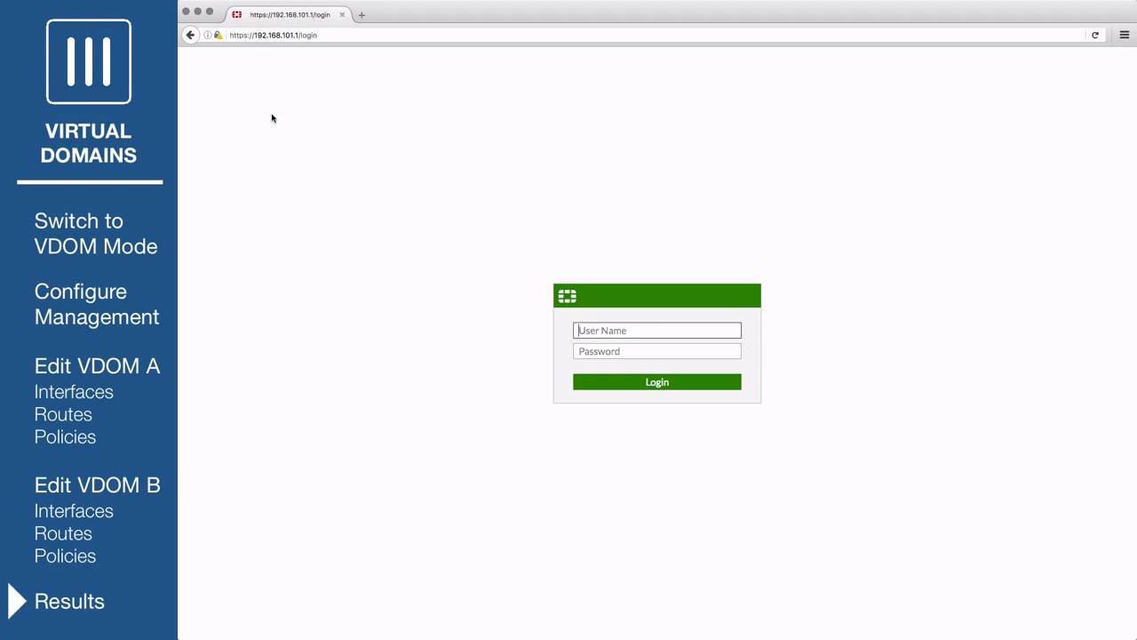
- Log in at 192.168.101.1 with the VDOM-A administrator's user name and password
left_click(330, 37)
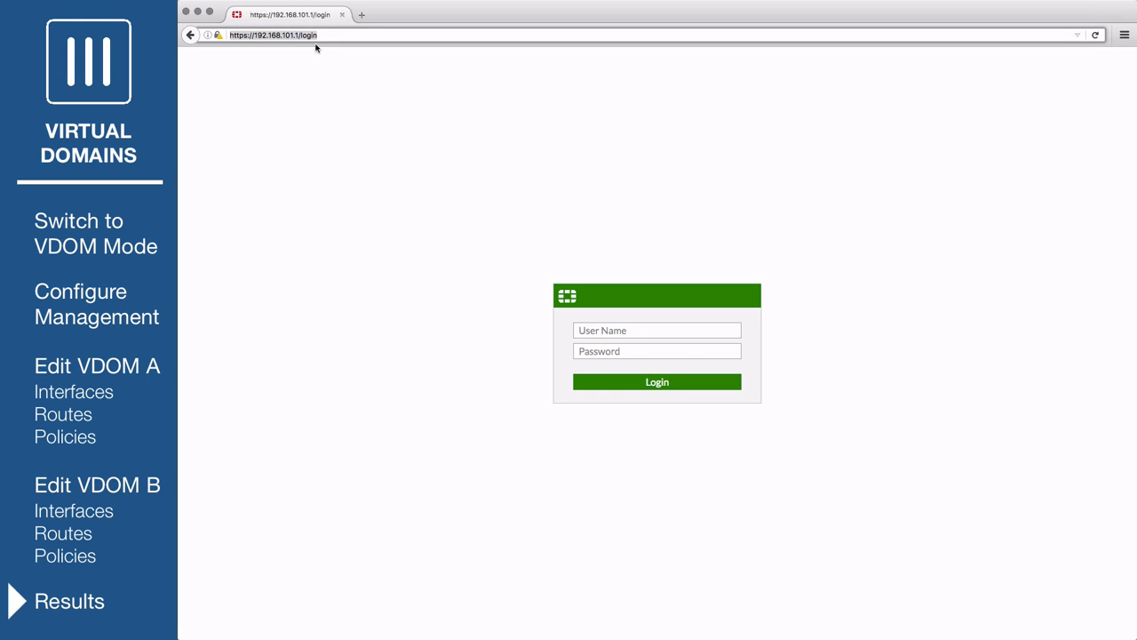
left_click(621, 330)
type("admin-a")
key("Tab")
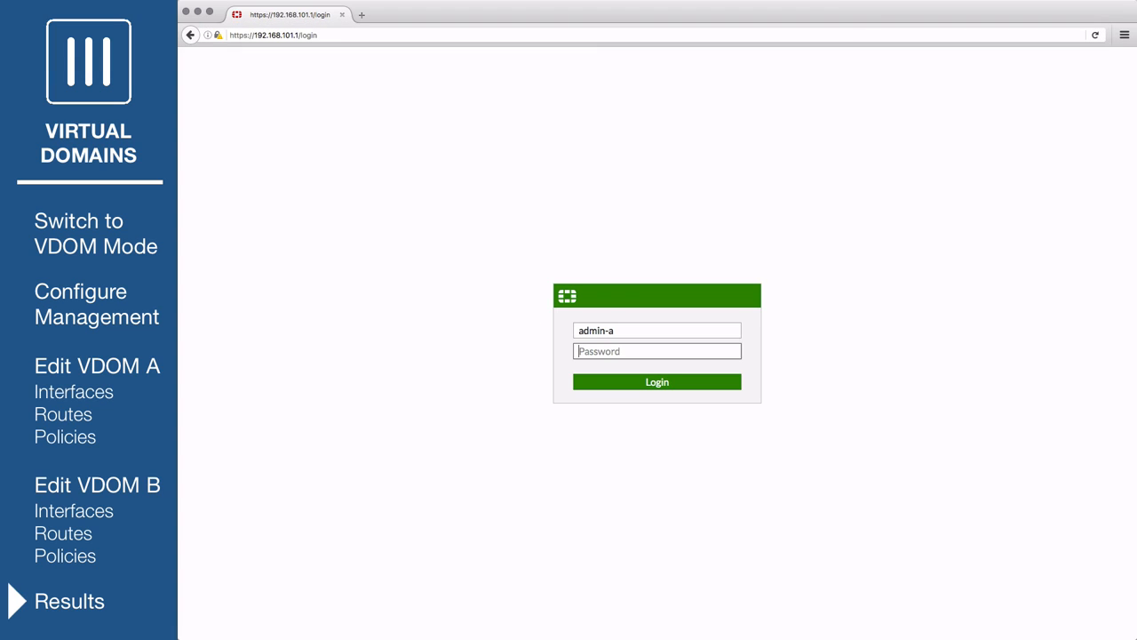
type("••••••••")
key("Return")
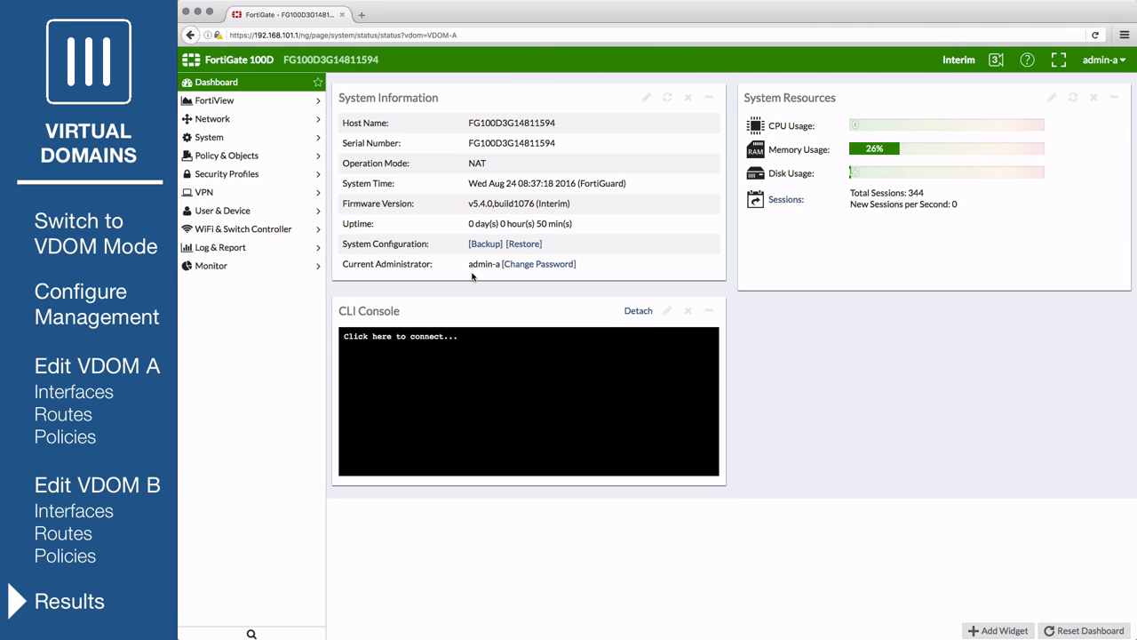
- Review the VDOM-A-Internet policy's destinations in FortiView by Policies, then log out
left_click(252, 103)
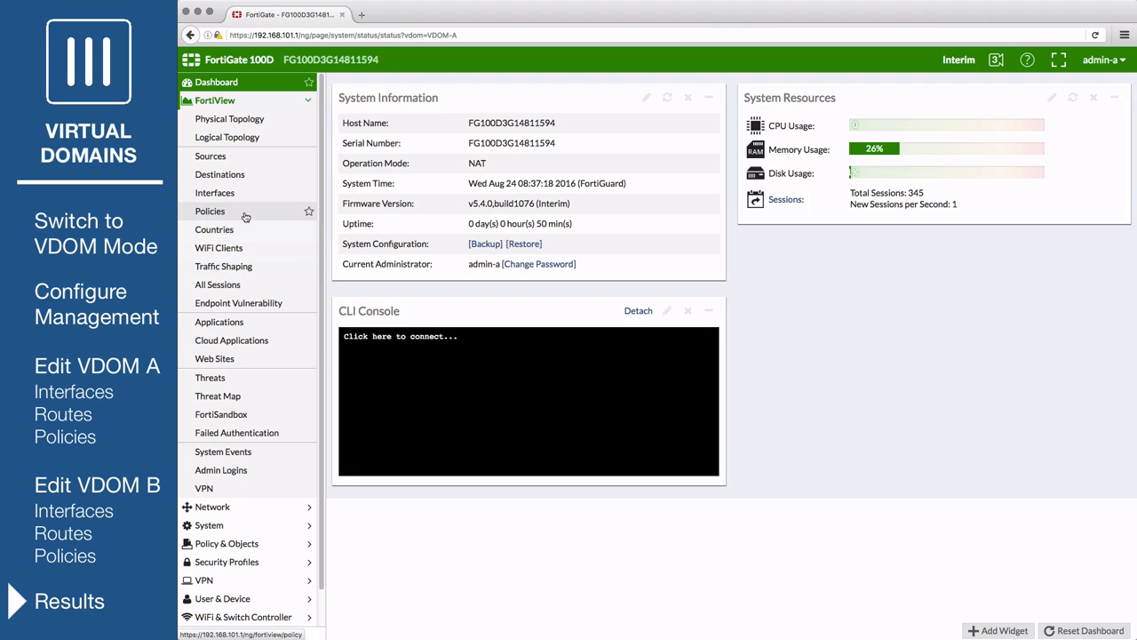
left_click(245, 215)
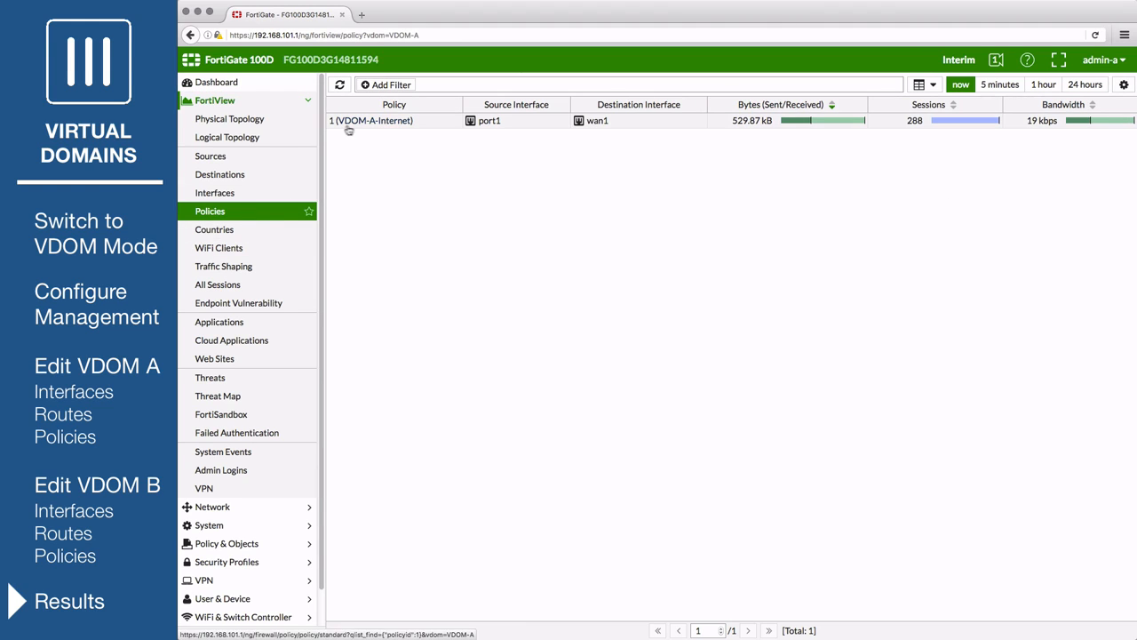
double_click(447, 129)
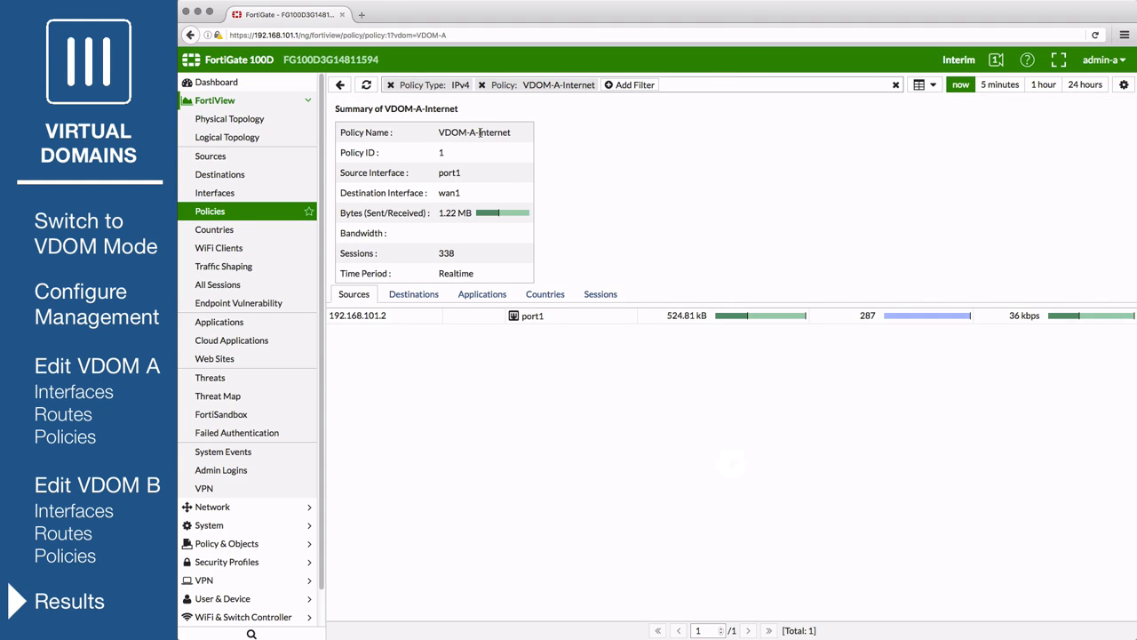
left_click(412, 275)
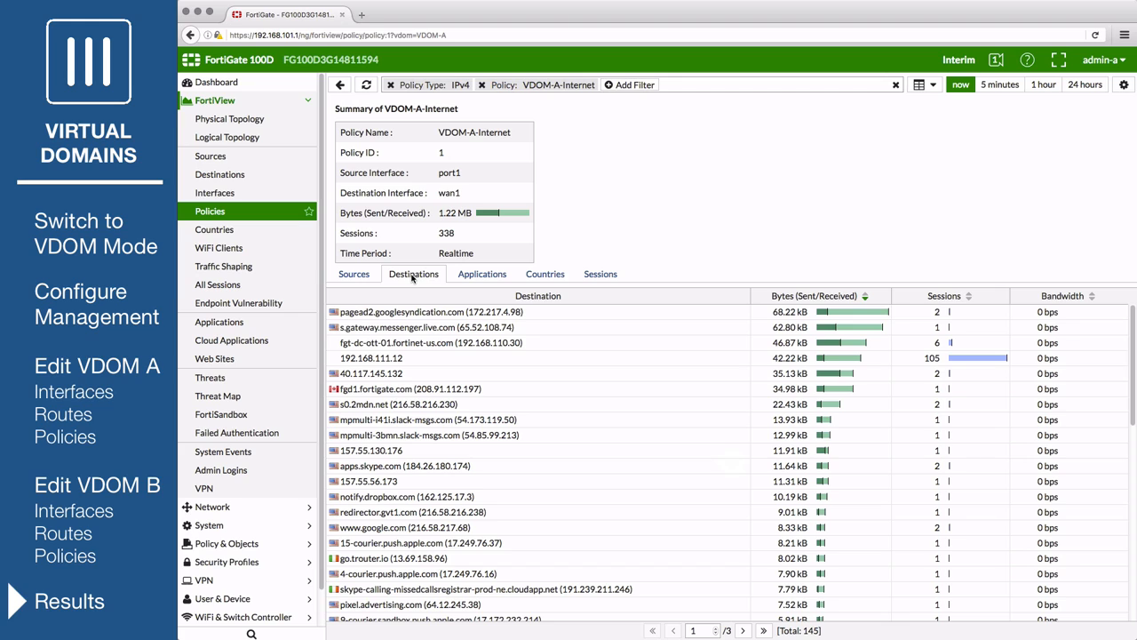
left_click(1106, 61)
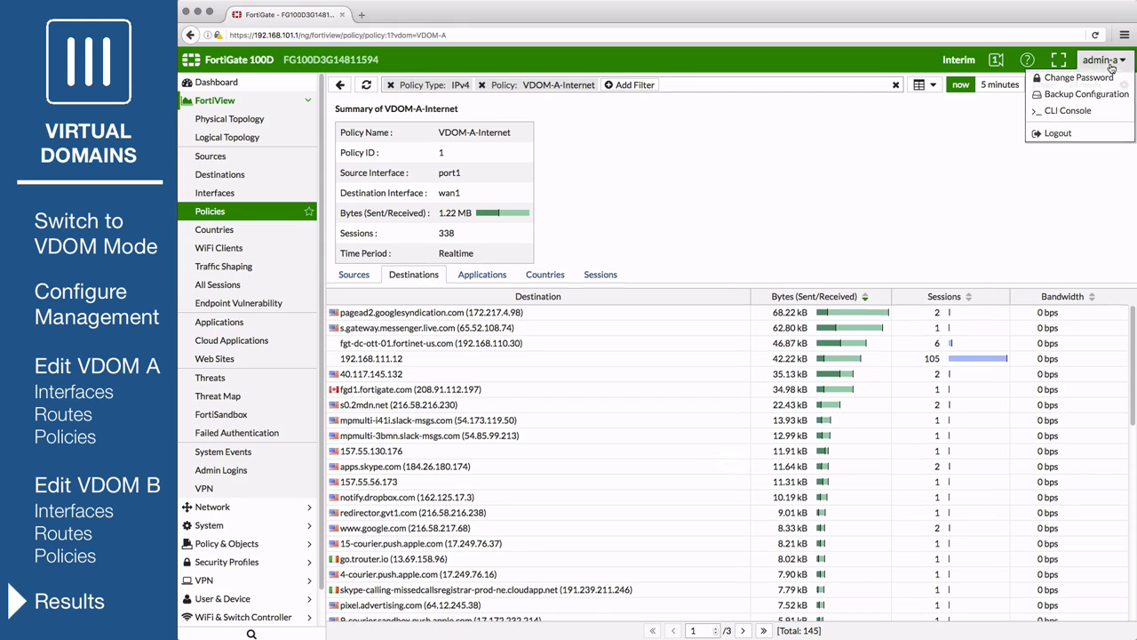
left_click(1078, 133)
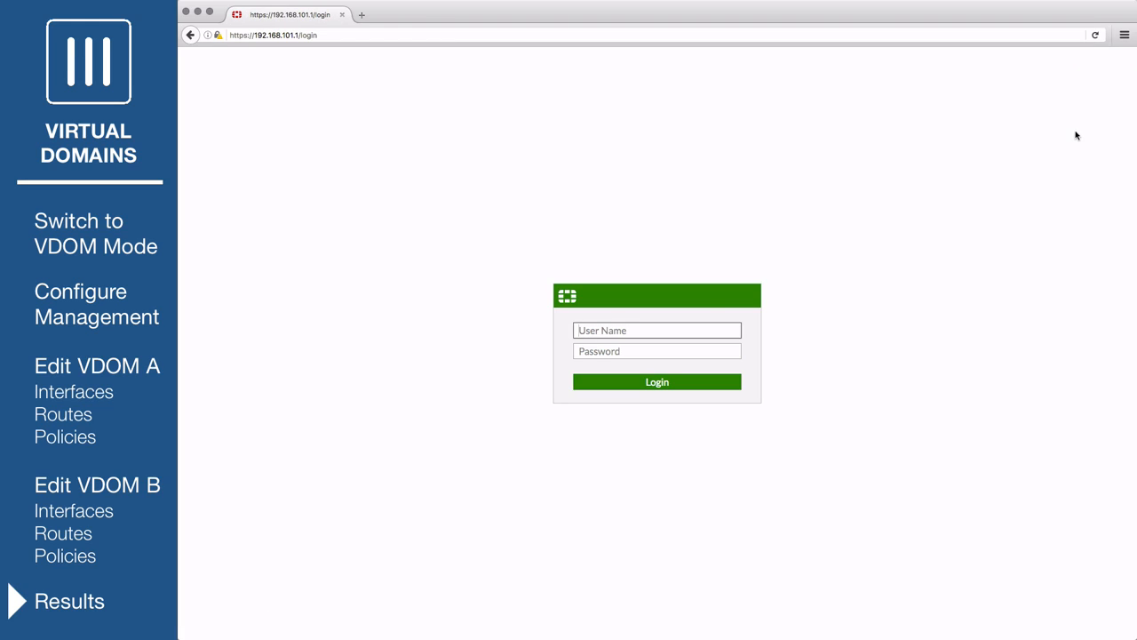
- Attempt logins at 192.168.101.1 with the admin and VDOM-B admin credentials, which are rejected
type("admin")
key("Tab")
type("*****")
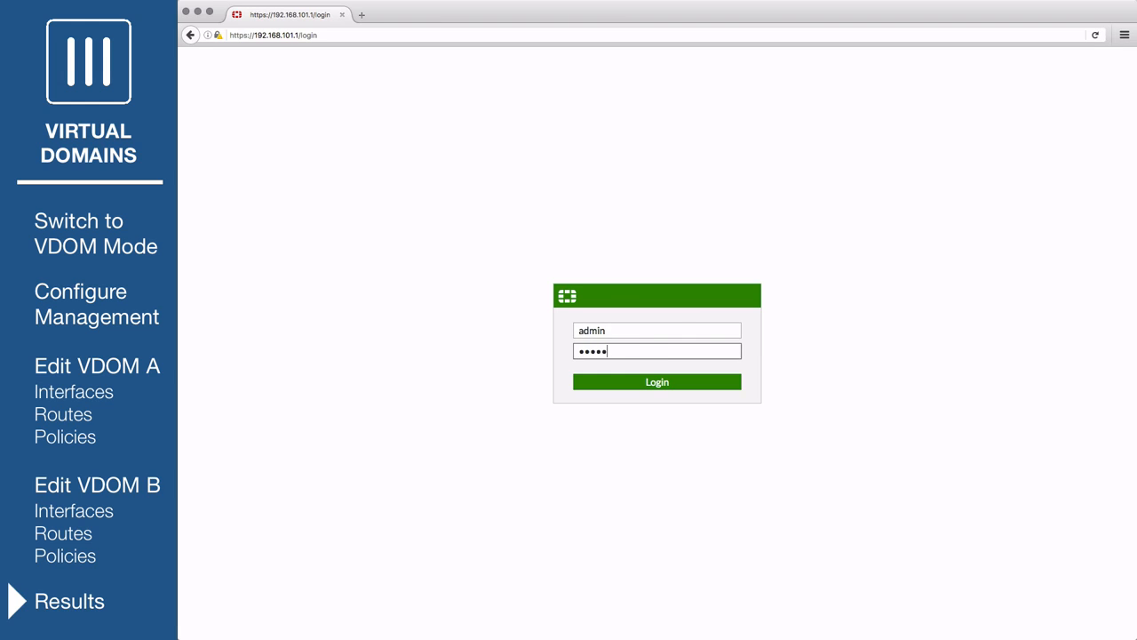
type("*")
key("Return")
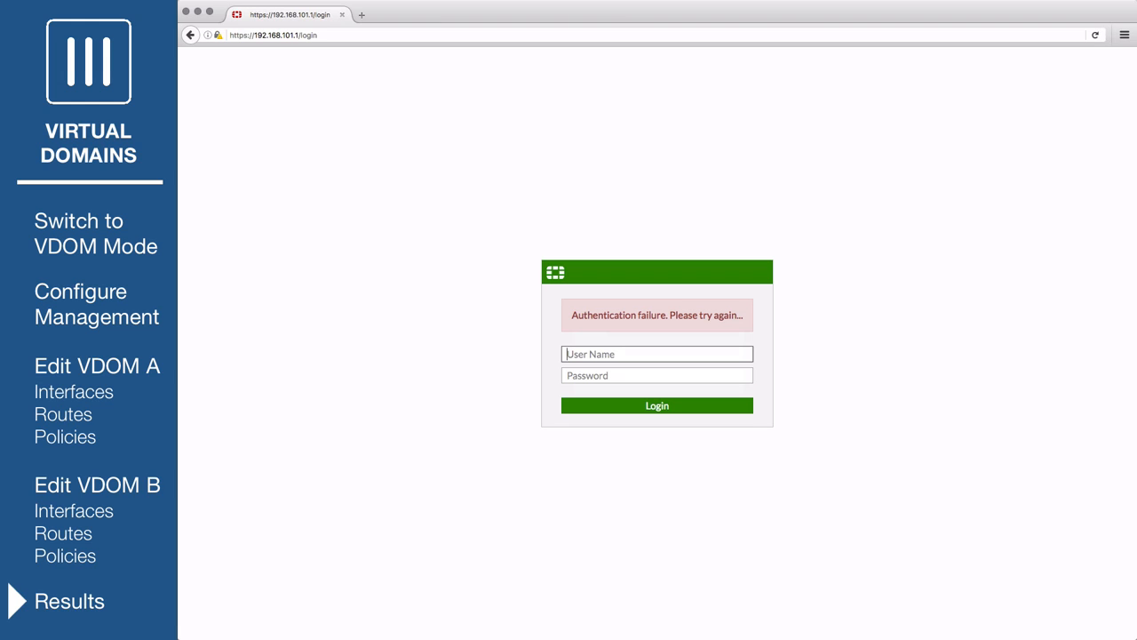
type("admin-b")
key("Tab")
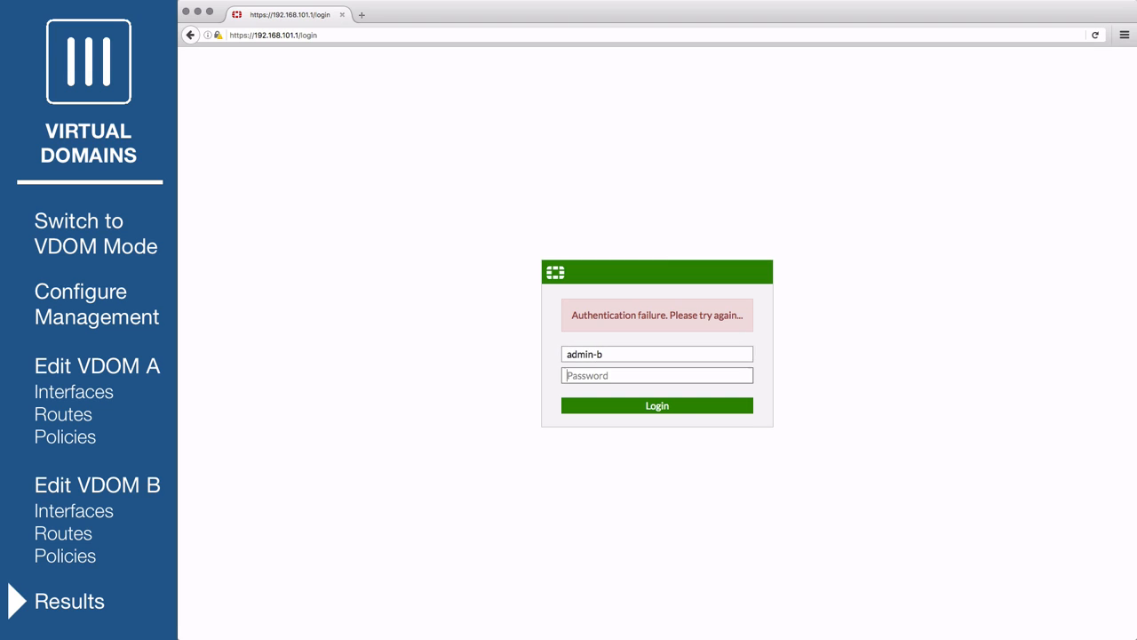
type("fortinet")
key("Return")
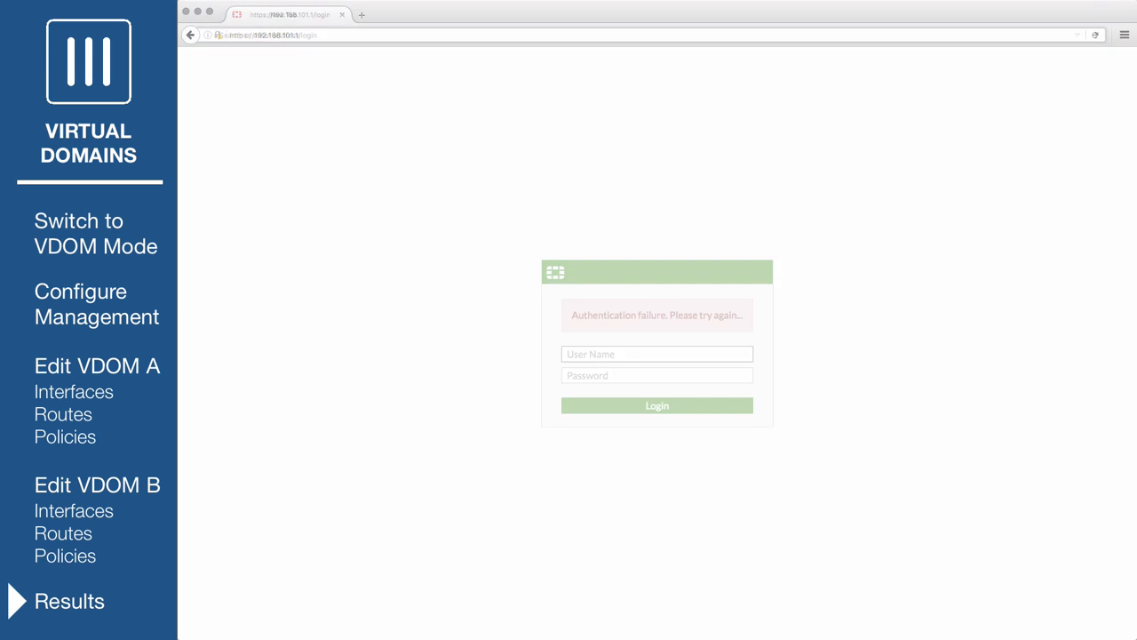
type("https:")
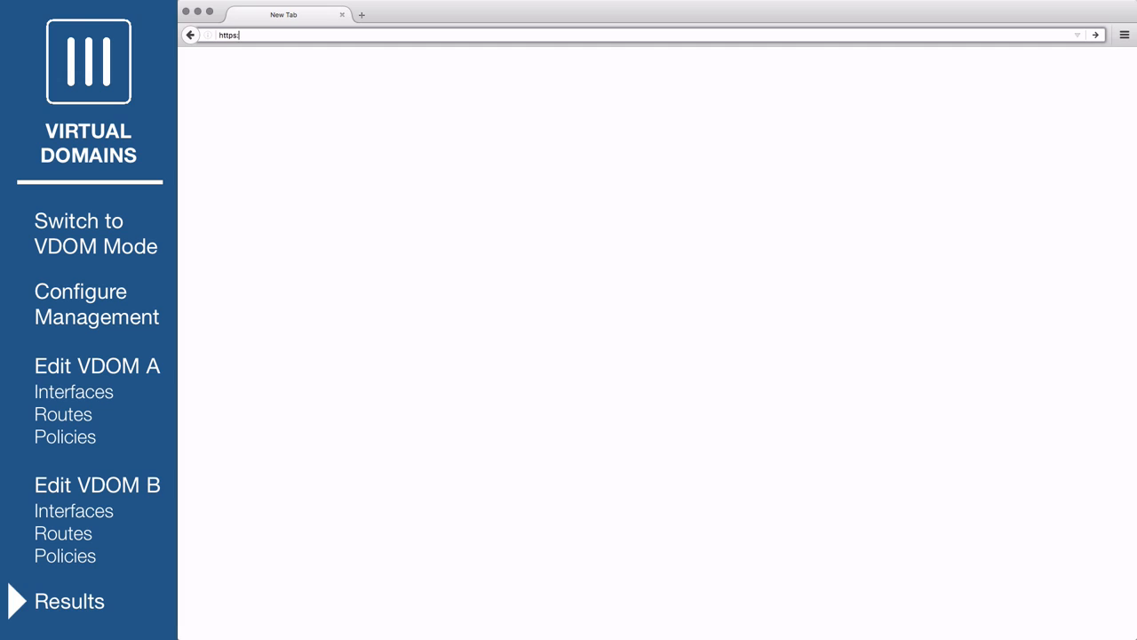
type("//192.168.102.1")
key("Return")
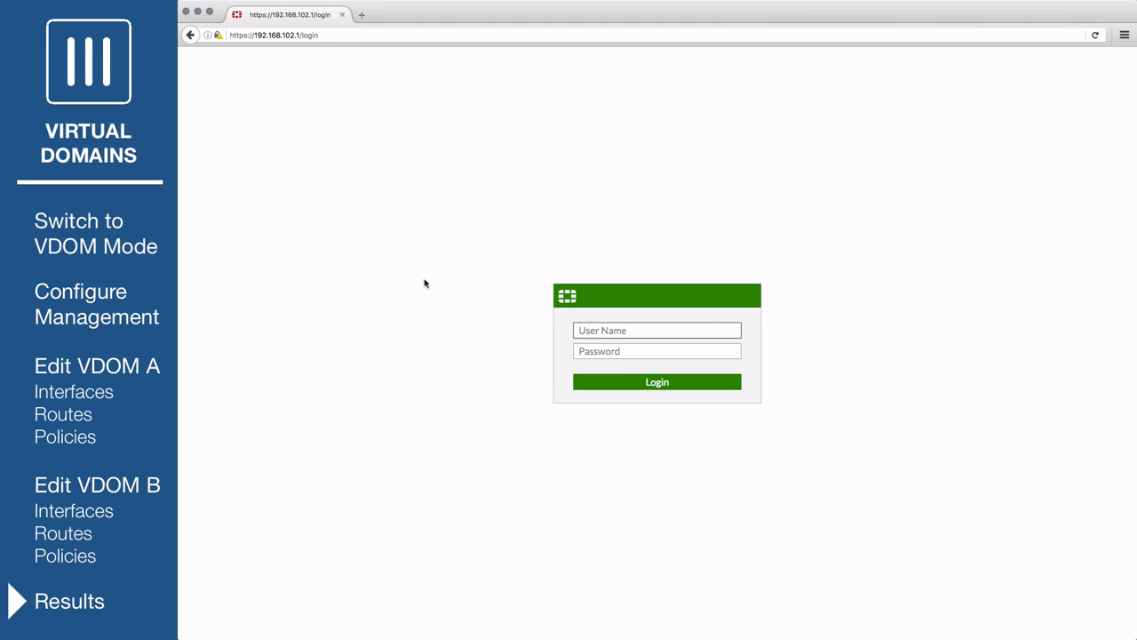
type("admin-b")
key("Tab")
type("fortinet")
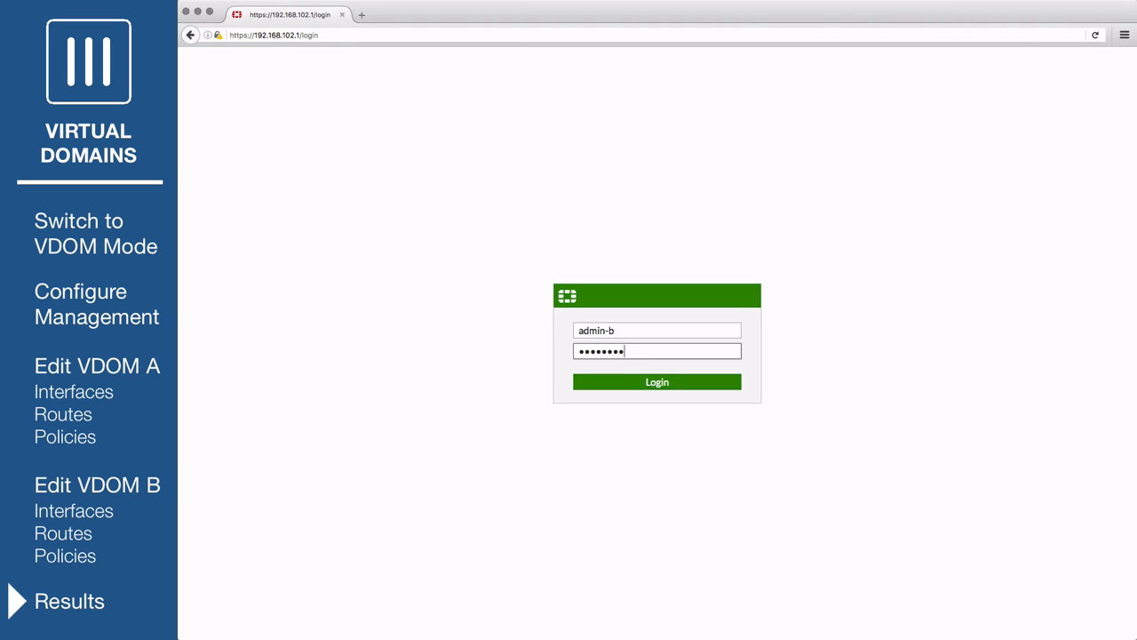
key("Return")
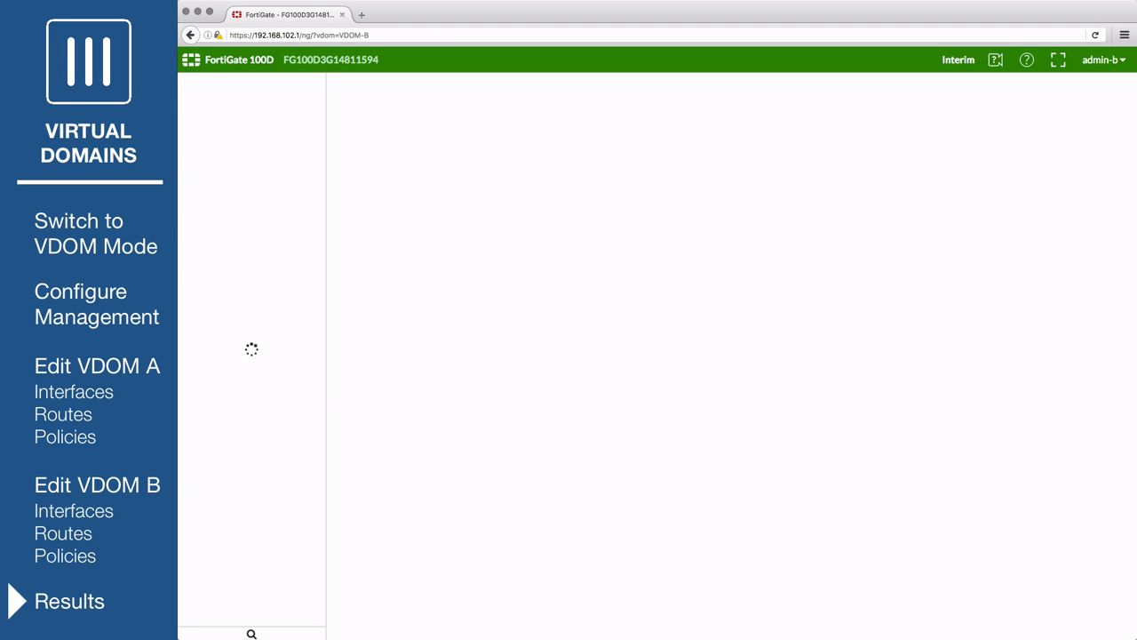